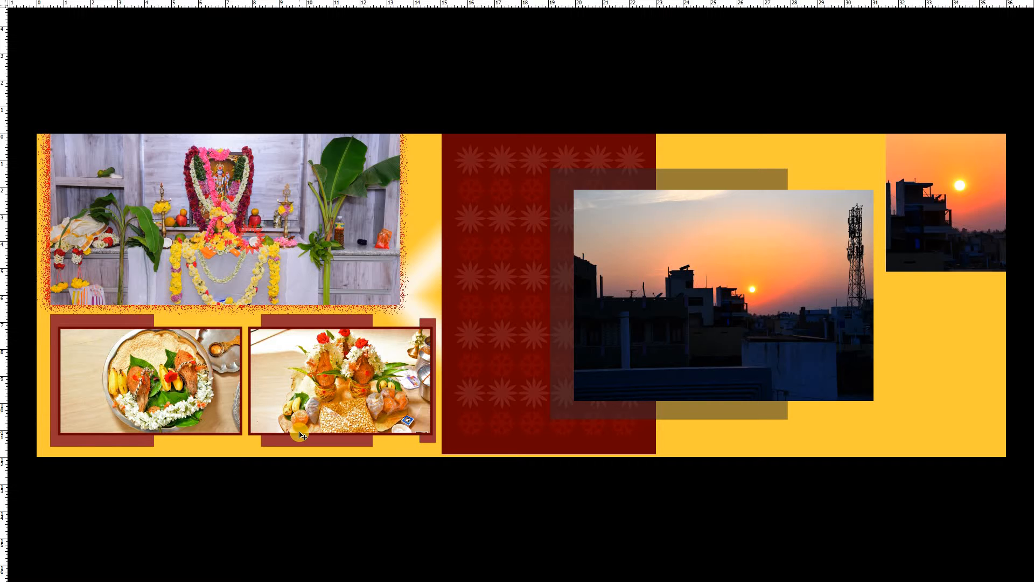
# Step: Open the Gradient Fill 1 layer's settings and try the dark green and the maroon-and-white striped gradient presets
pyautogui.press('Tab')
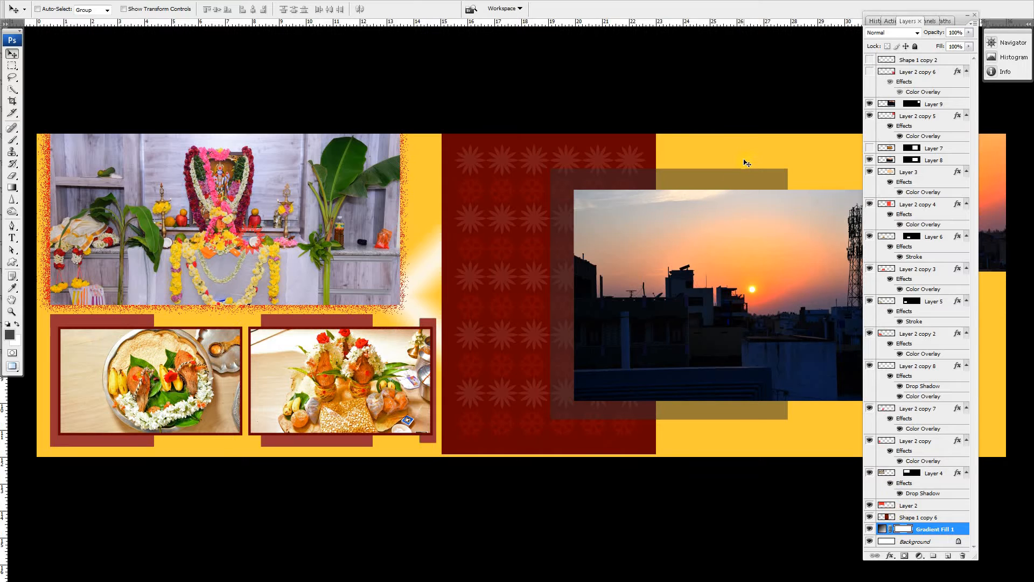
pyautogui.doubleClick(882, 528)
pyautogui.moveTo(579, 418); pyautogui.dragTo(583, 442)
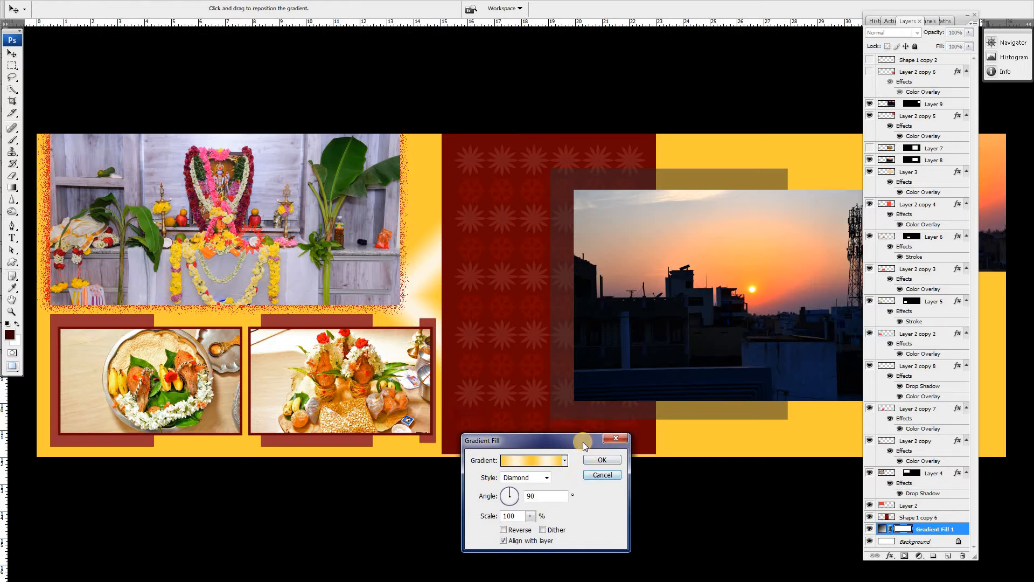
pyautogui.click(975, 14)
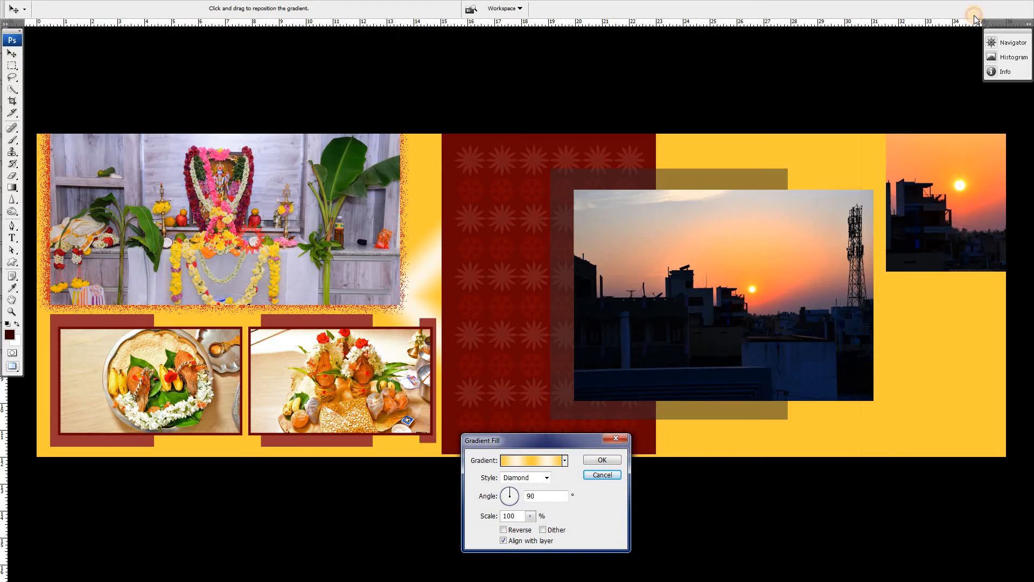
pyautogui.moveTo(556, 444); pyautogui.dragTo(618, 466)
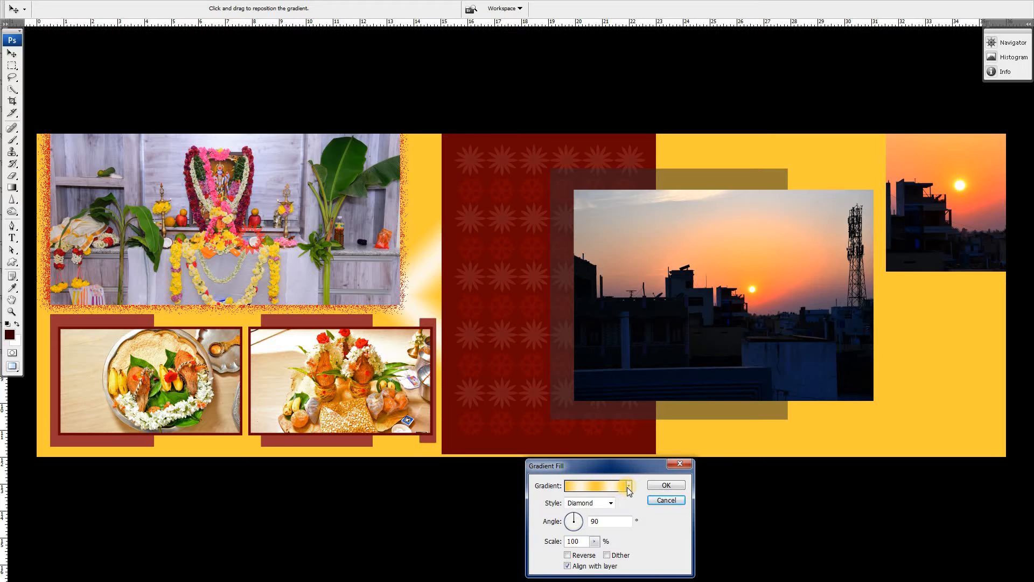
pyautogui.click(628, 486)
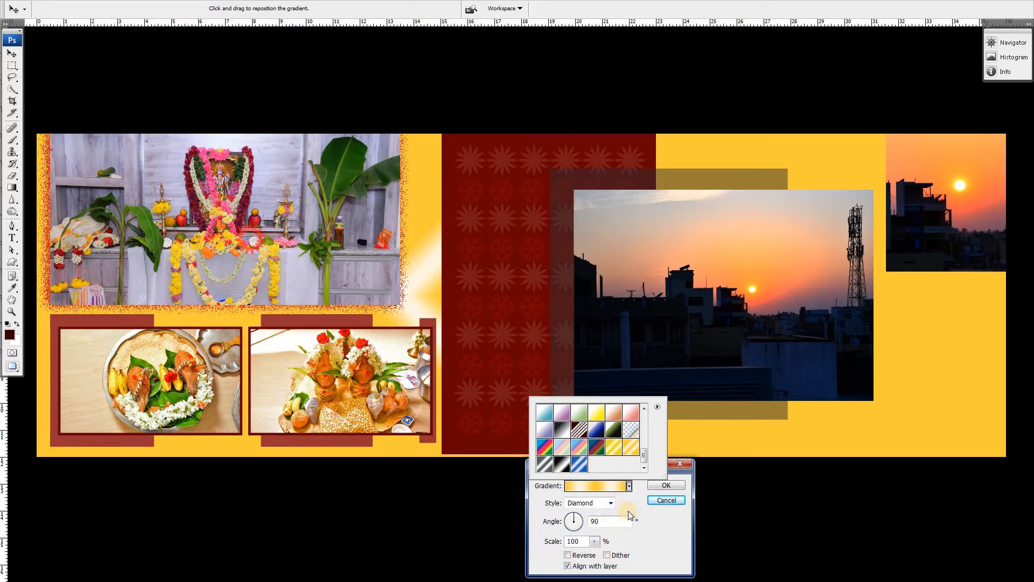
pyautogui.click(608, 512)
pyautogui.click(570, 518)
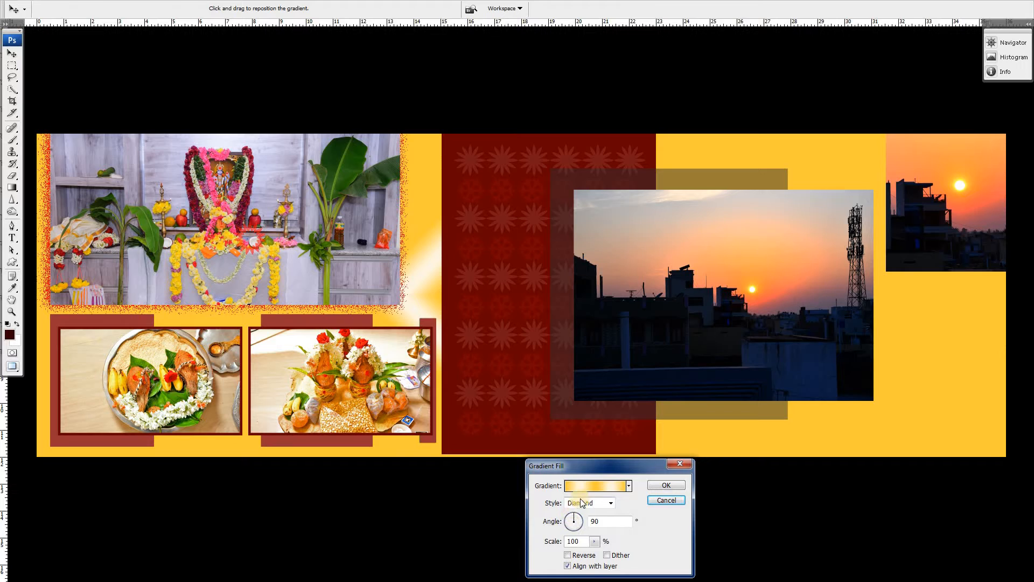
pyautogui.click(630, 486)
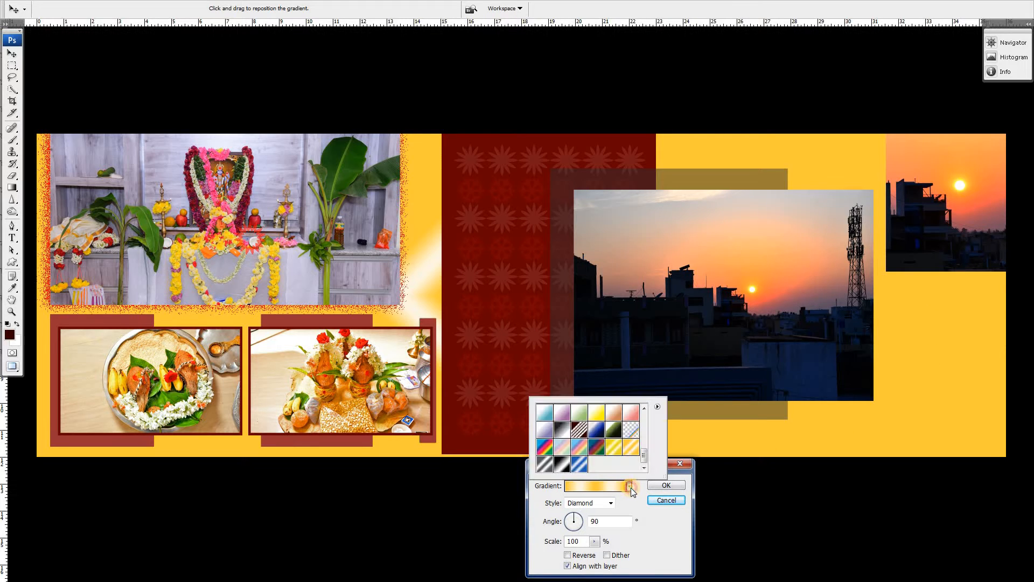
pyautogui.click(613, 430)
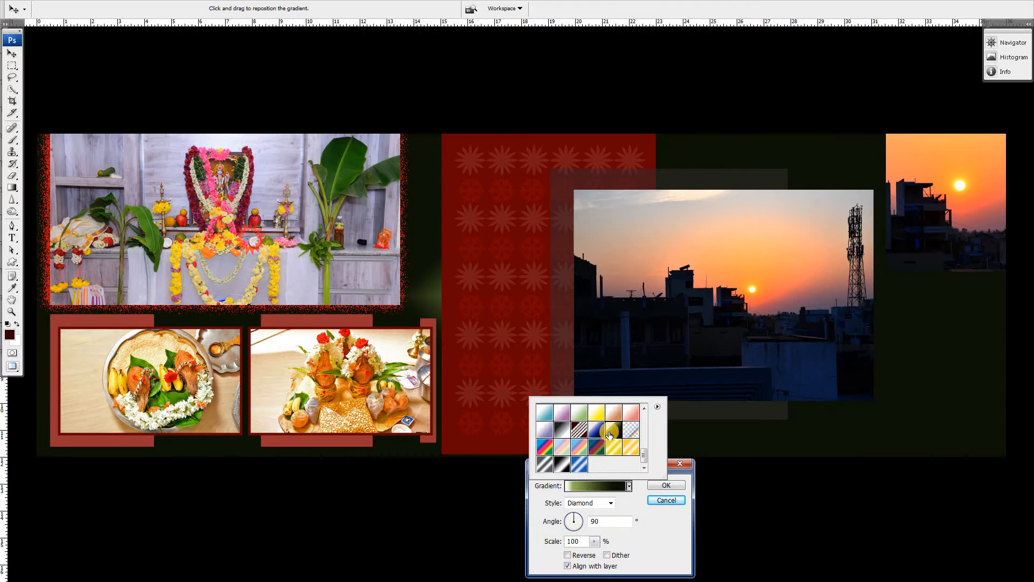
pyautogui.click(579, 430)
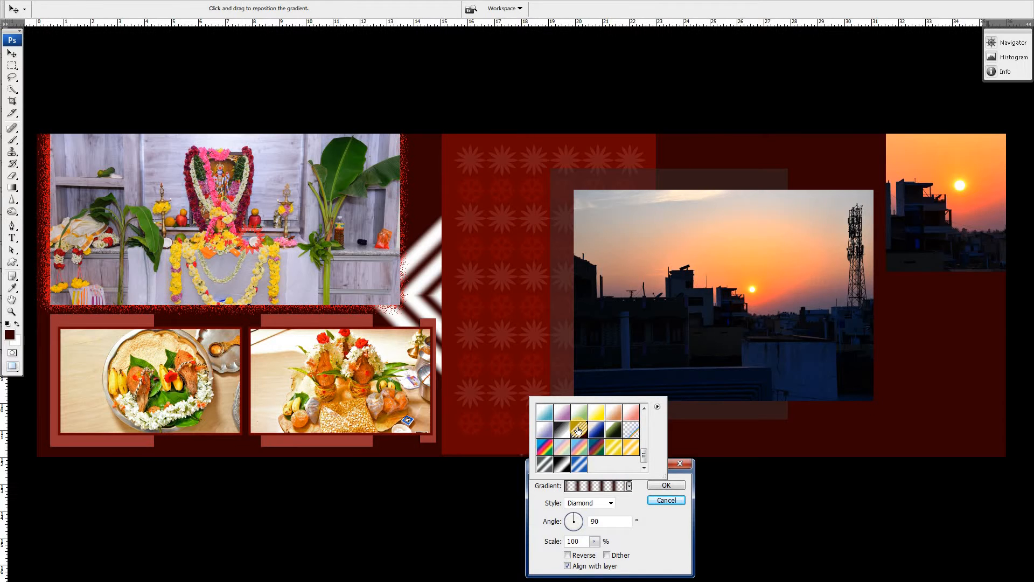
# Step: Try the black, white and black gradient preset on the Gradient Fill 1 layer, keeping the Diamond style
pyautogui.scroll(1, 579, 431)
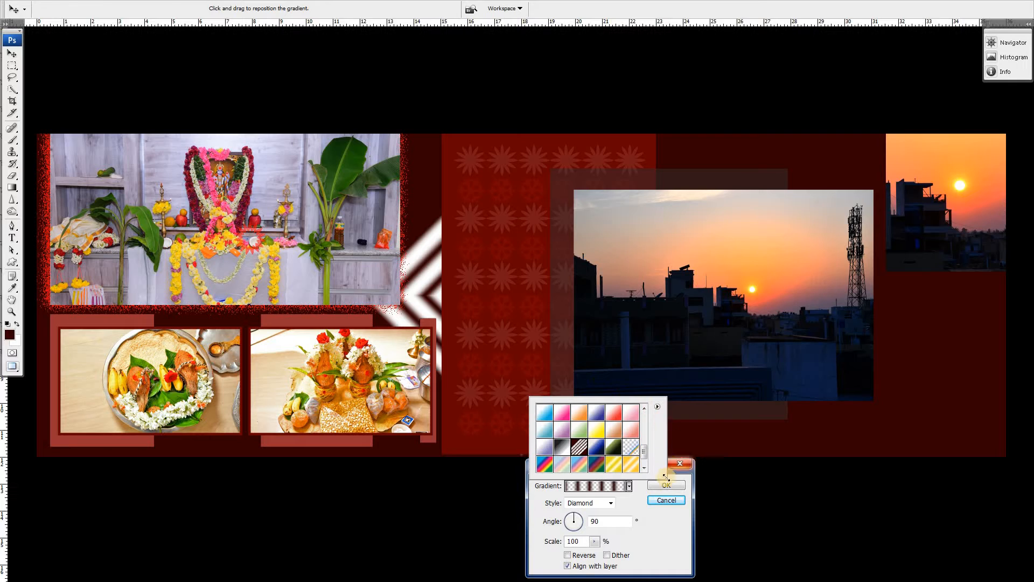
pyautogui.click(653, 509)
pyautogui.moveTo(649, 464); pyautogui.dragTo(706, 482)
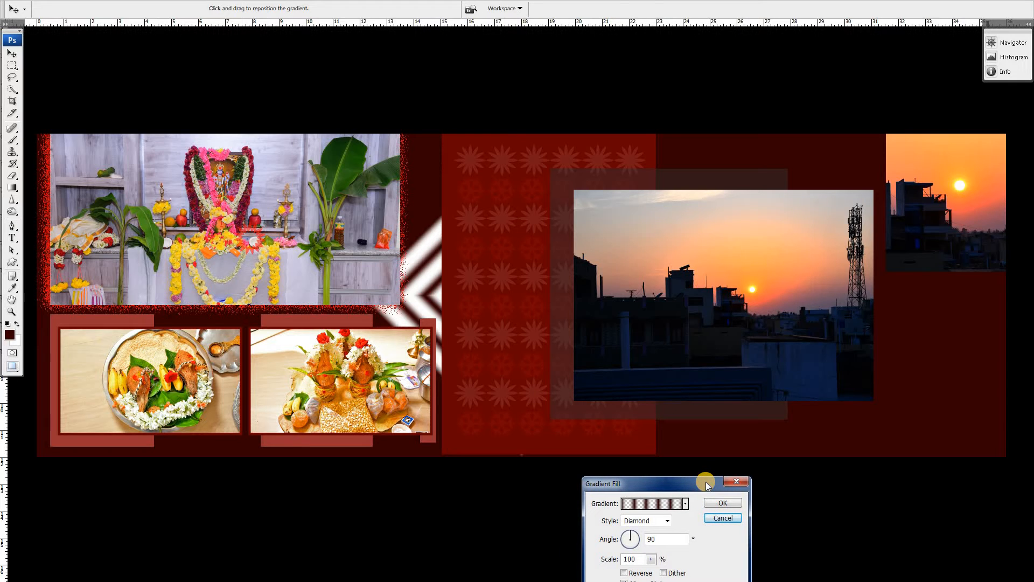
pyautogui.click(686, 505)
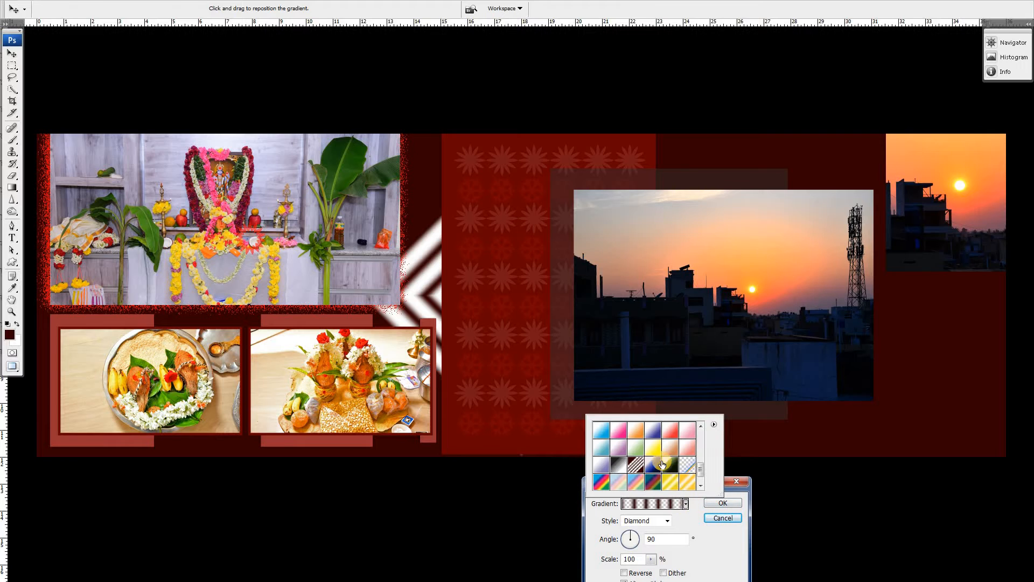
pyautogui.click(619, 482)
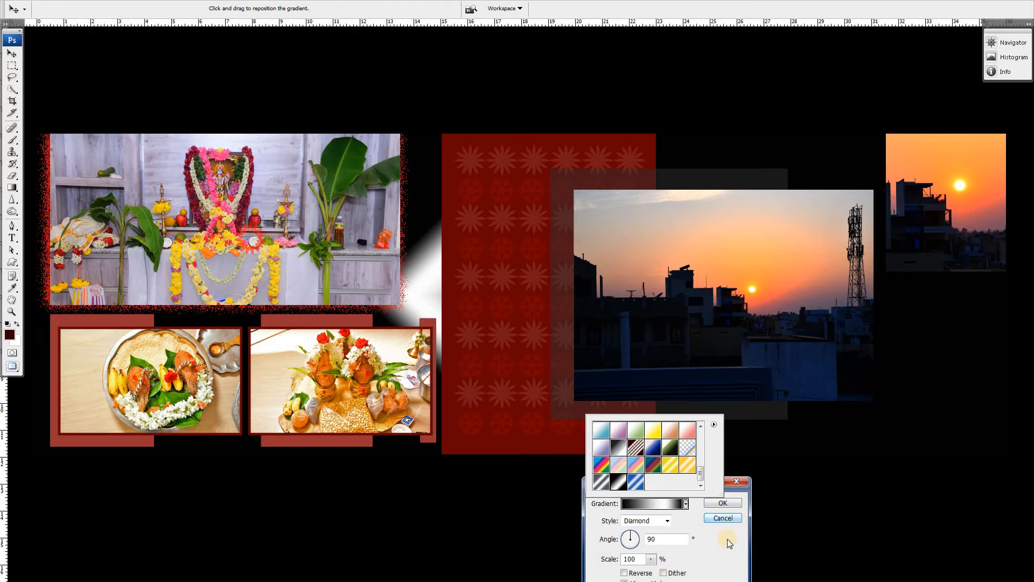
pyautogui.click(716, 490)
pyautogui.moveTo(701, 489); pyautogui.dragTo(671, 498)
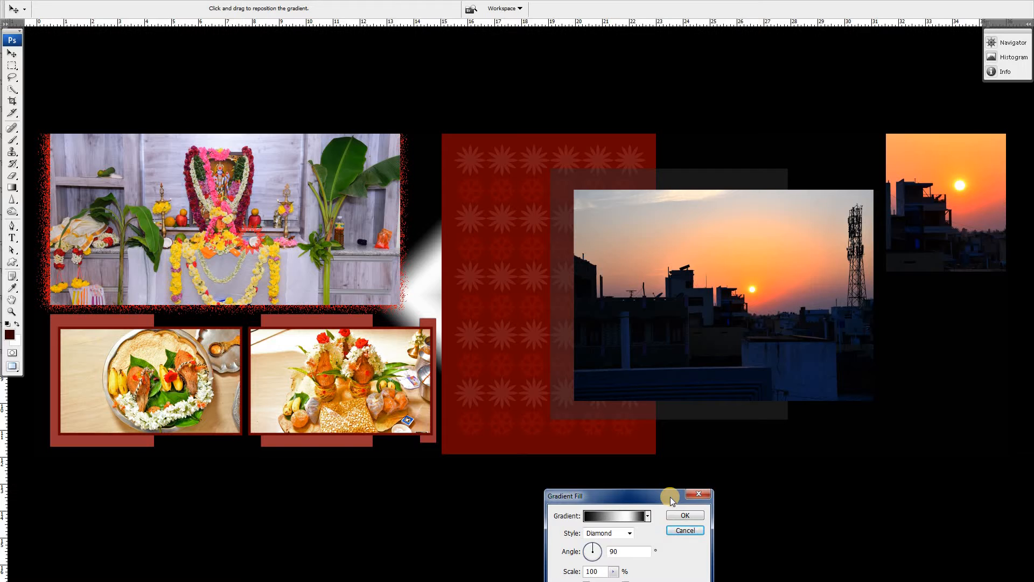
# Step: Preview the yellow-orange and blue-red striped gradient presets, and apply the white-to-pink preset to the background fill
pyautogui.click(648, 516)
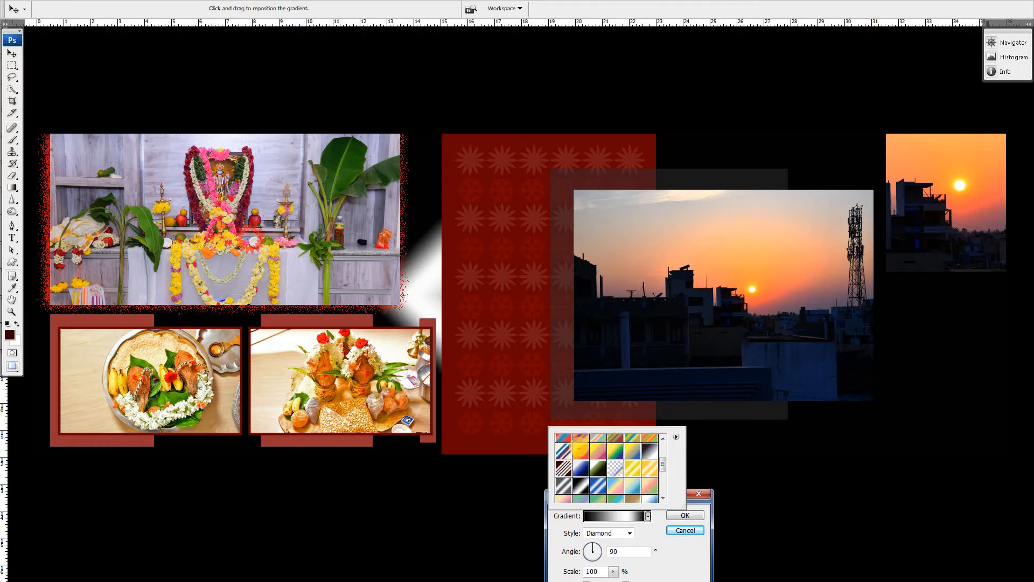
pyautogui.click(580, 451)
pyautogui.scroll(3, 606, 464)
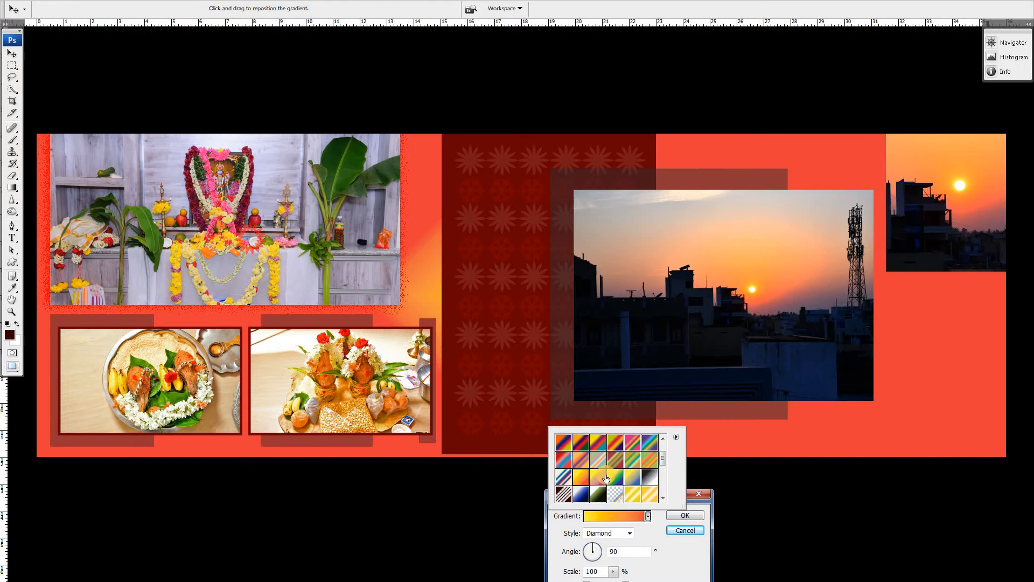
pyautogui.click(598, 452)
pyautogui.scroll(-4, 588, 467)
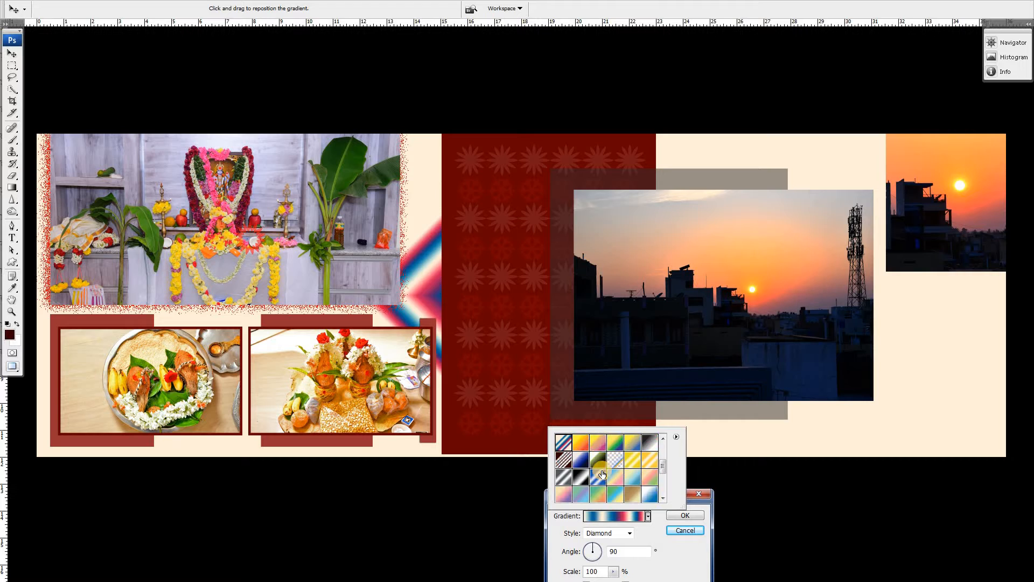
pyautogui.click(586, 463)
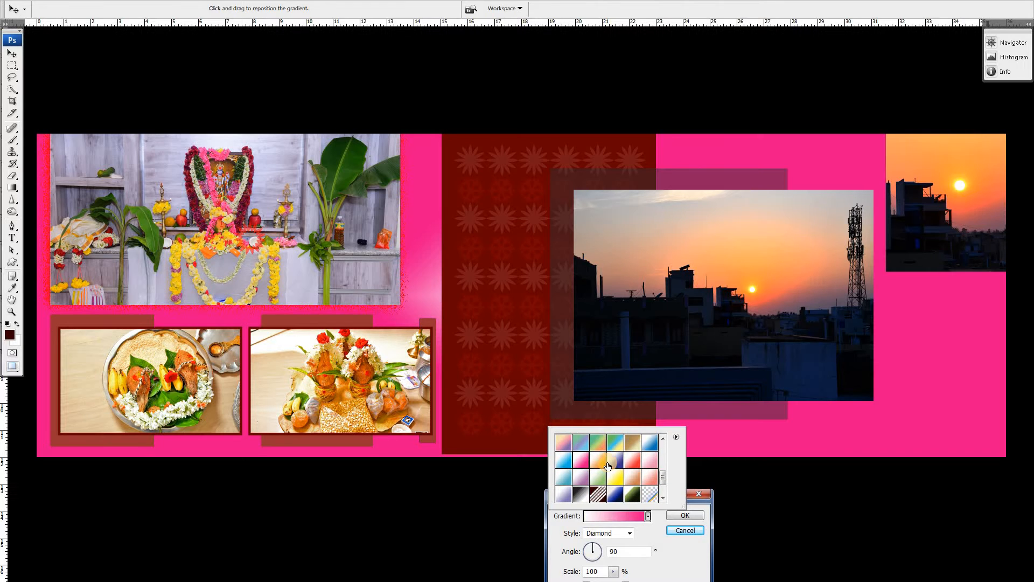
pyautogui.scroll(-3, 604, 466)
pyautogui.scroll(6, 608, 465)
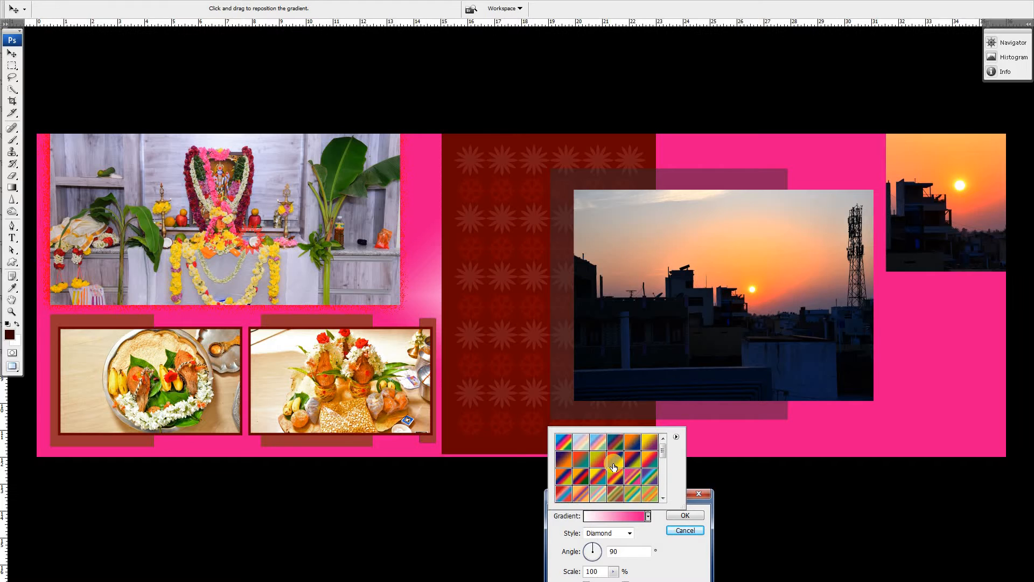
pyautogui.click(685, 516)
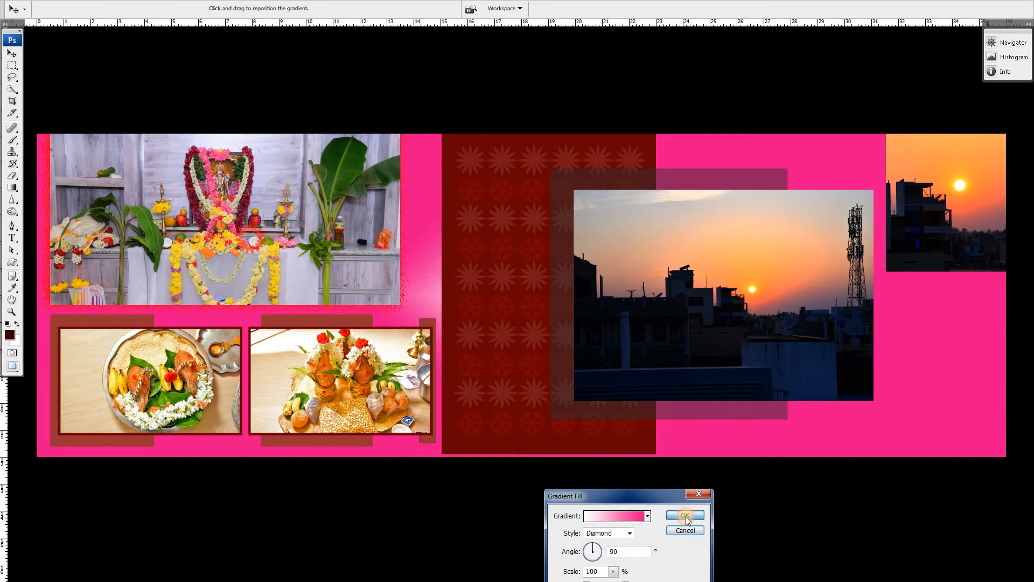
pyautogui.click(686, 516)
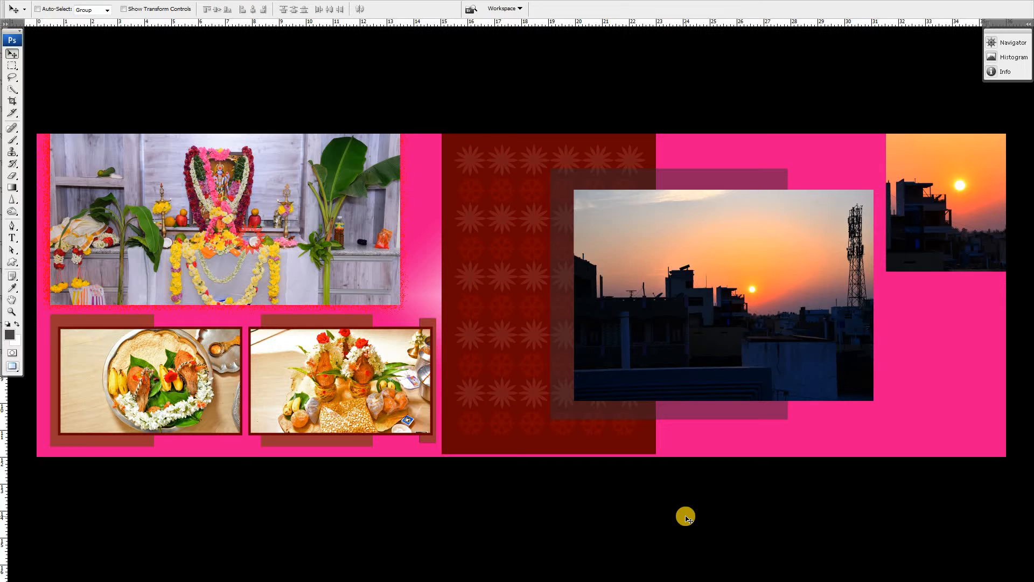
# Step: Show the guides and merge all visible layers into the Background layer
pyautogui.press('f')
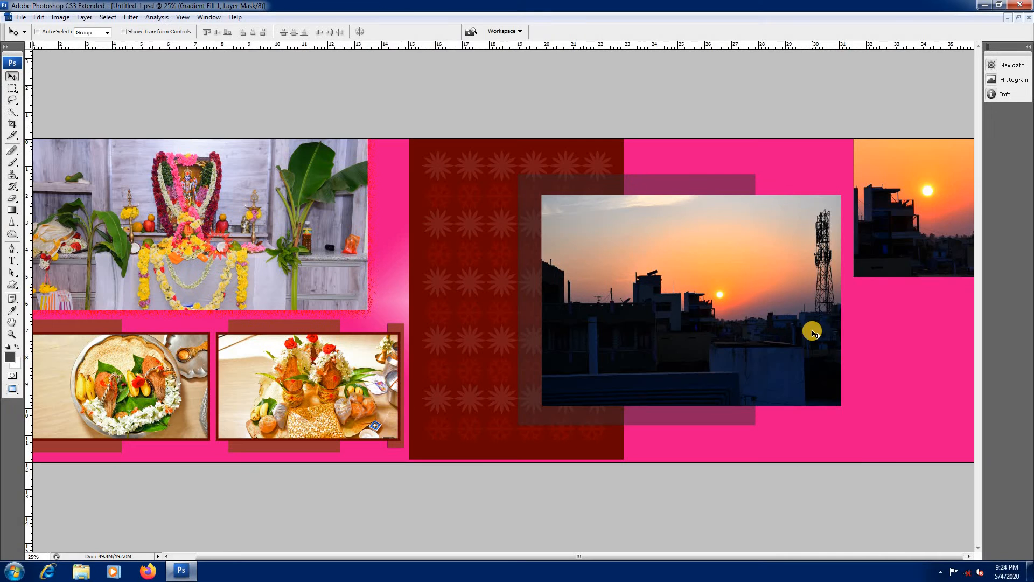
pyautogui.press('F7')
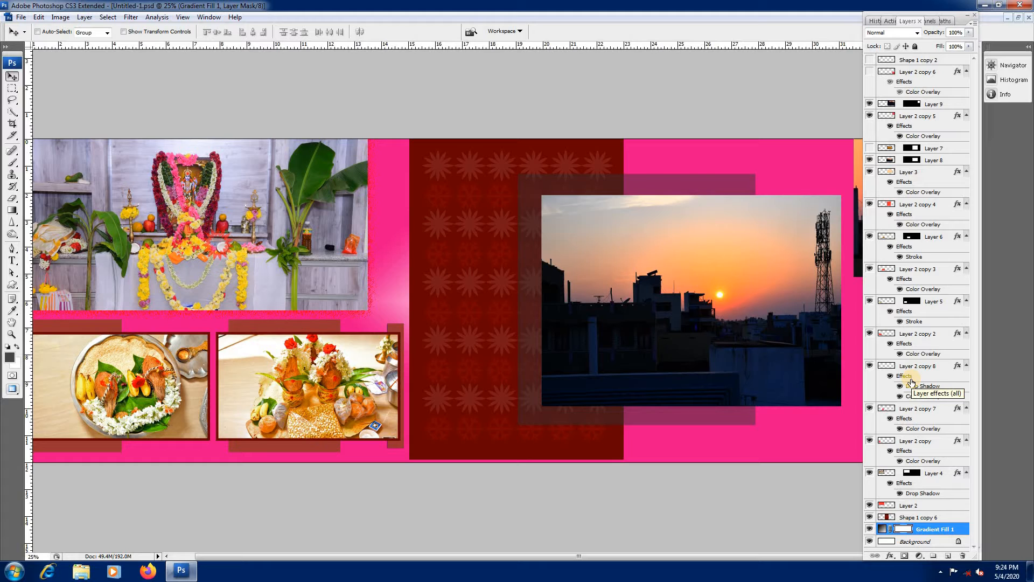
pyautogui.hotkey('ctrl', ';')
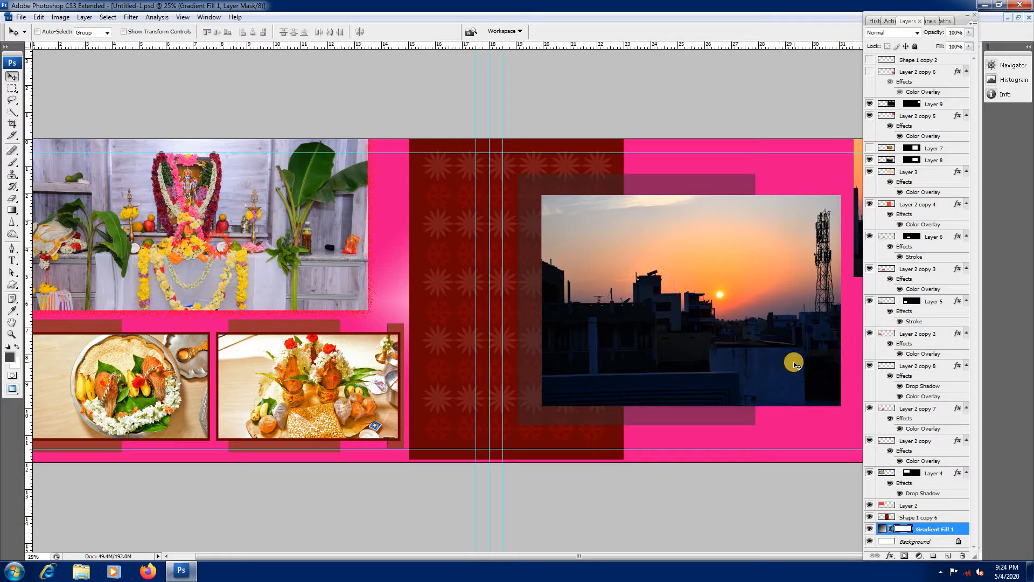
pyautogui.click(892, 453)
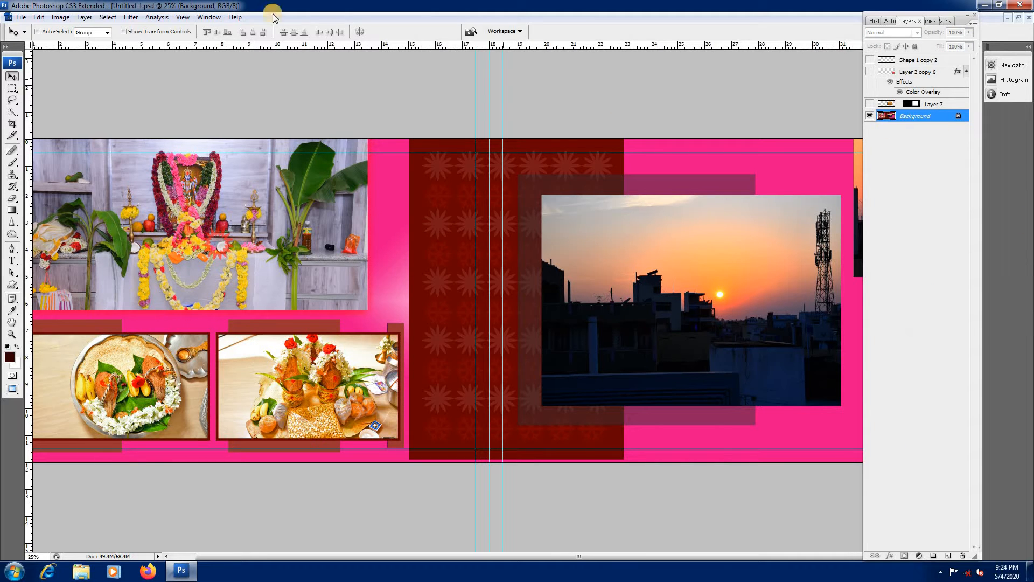
# Step: Delete the remaining hidden layers and fill the whole Background layer with white
pyautogui.click(85, 17)
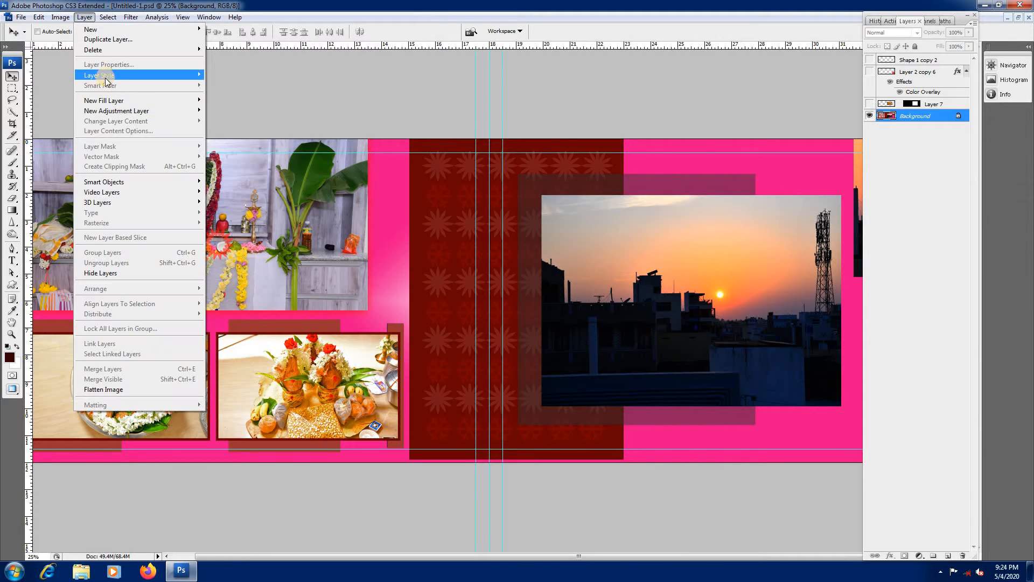
pyautogui.moveTo(108, 50)
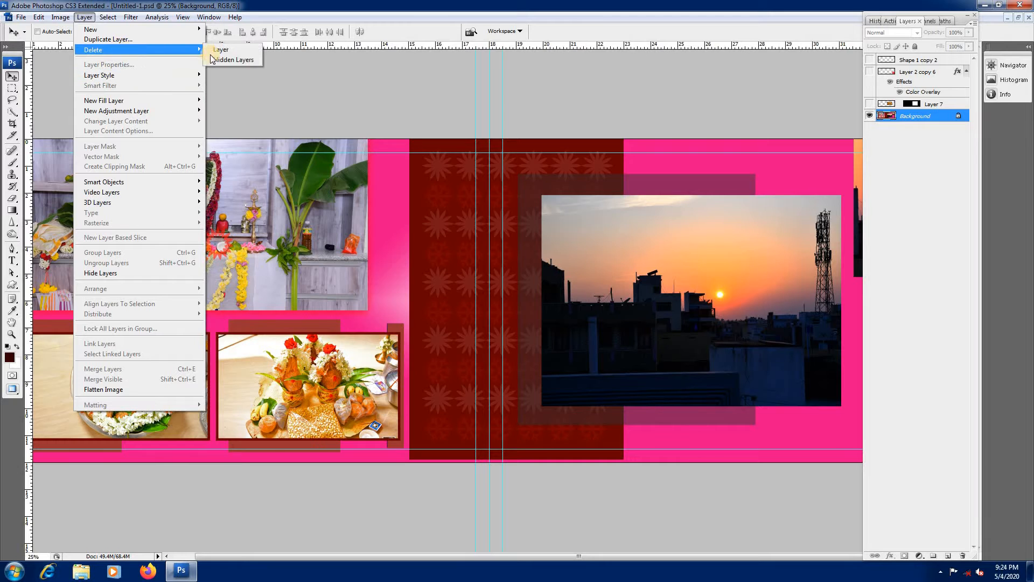
pyautogui.click(233, 60)
pyautogui.click(475, 213)
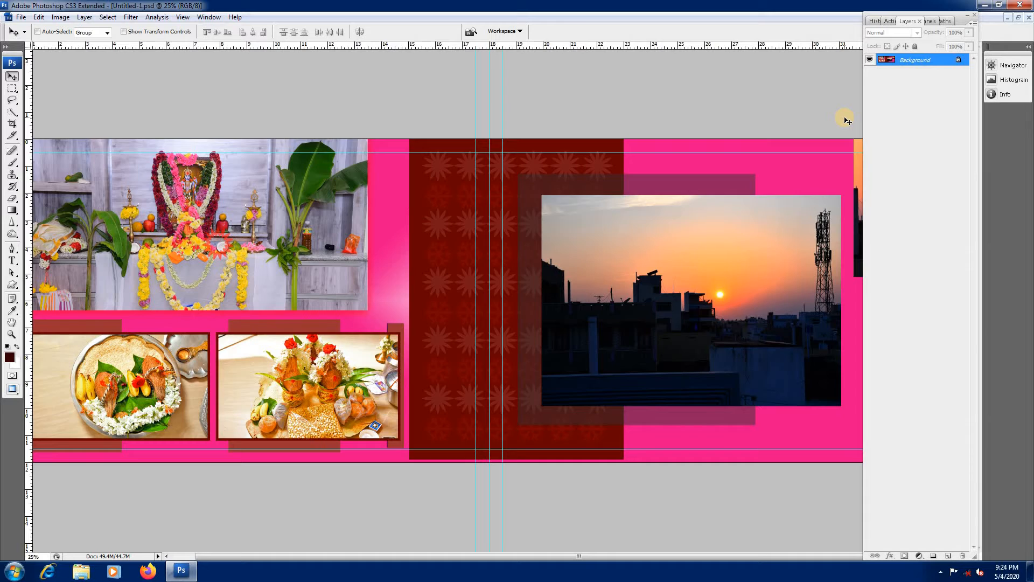
pyautogui.hotkey('ctrl', 'Delete')
pyautogui.scroll(-1, 527, 238)
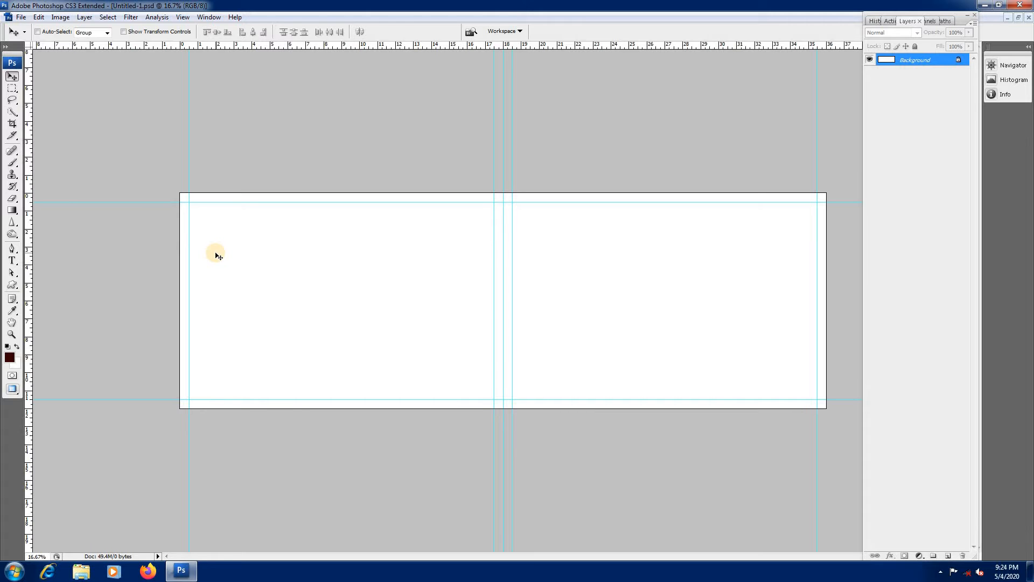
# Step: Open the design image, copy all of it, close the file and paste the pattern into the blank spread
pyautogui.hotkey('ctrl', 'o')
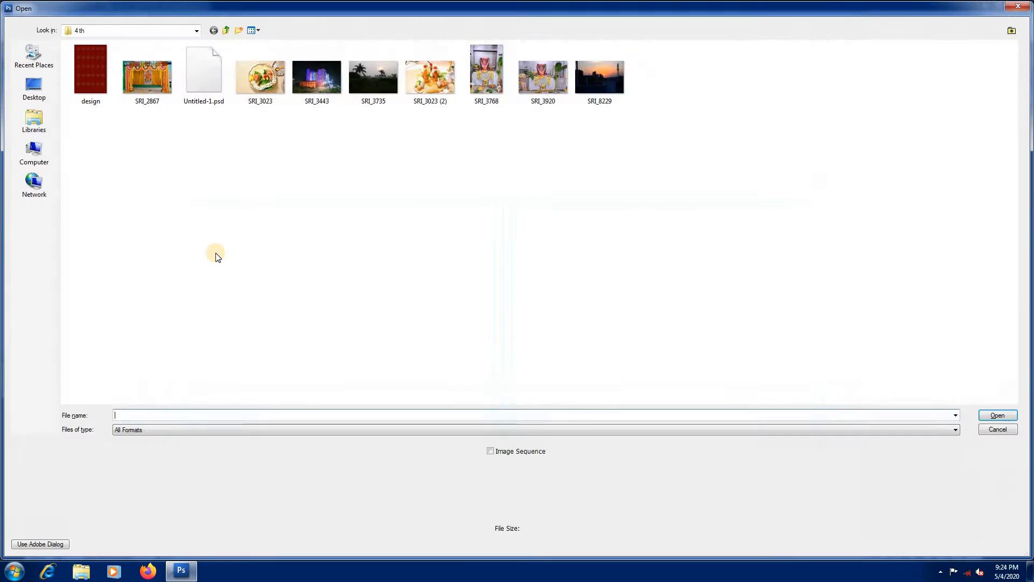
pyautogui.doubleClick(91, 92)
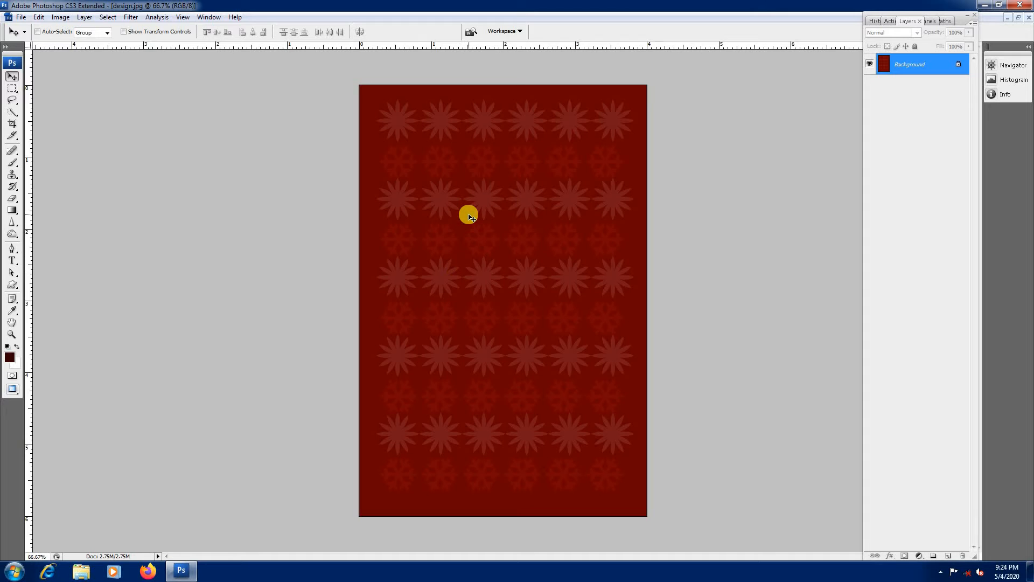
pyautogui.hotkey('ctrl', 'a')
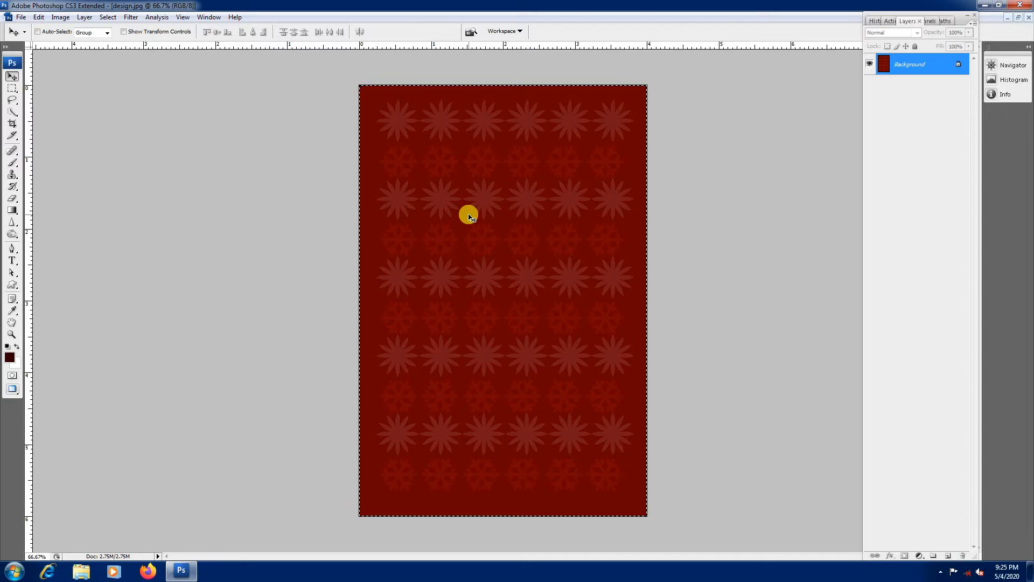
pyautogui.press('Delete')
pyautogui.hotkey('ctrl', 'd')
pyautogui.hotkey('ctrl', 'w')
pyautogui.click(518, 218)
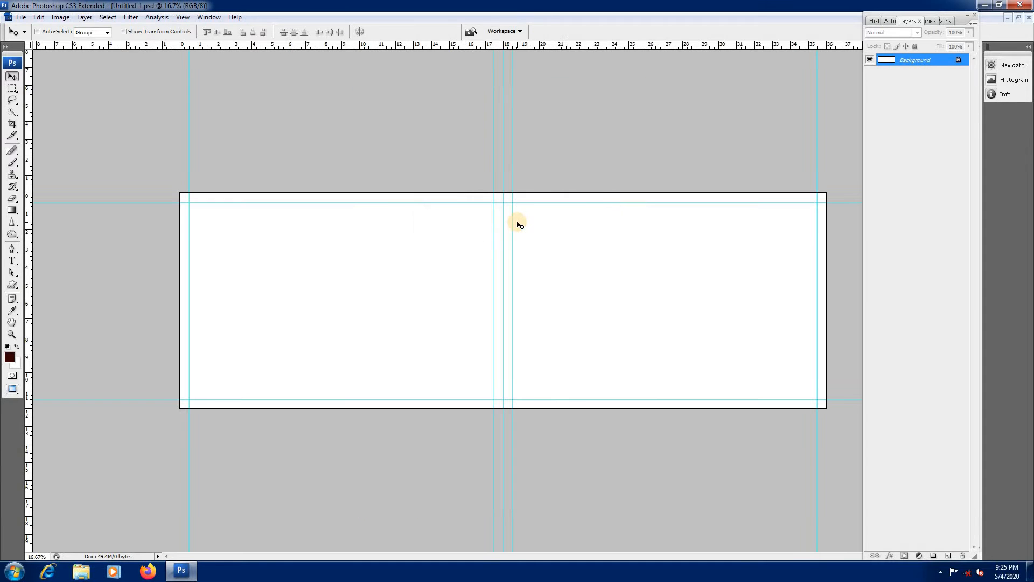
pyautogui.hotkey('ctrl', 'v')
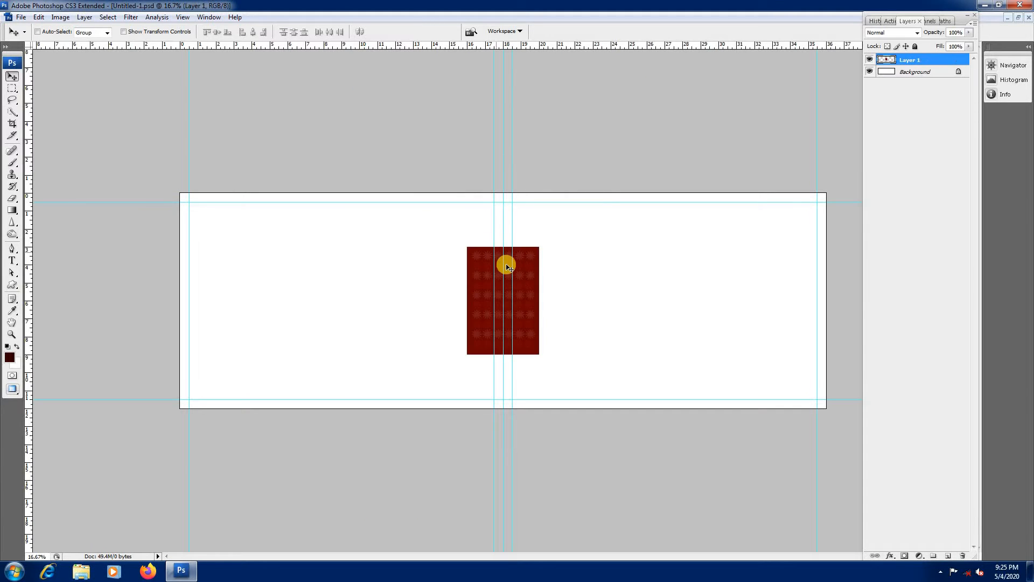
# Step: Scale the pasted pattern to about 203% so it fills the page height, and shift it slightly right of the spread's centre
pyautogui.hotkey('ctrl', 't')
pyautogui.moveTo(537, 246); pyautogui.dragTo(569, 189)
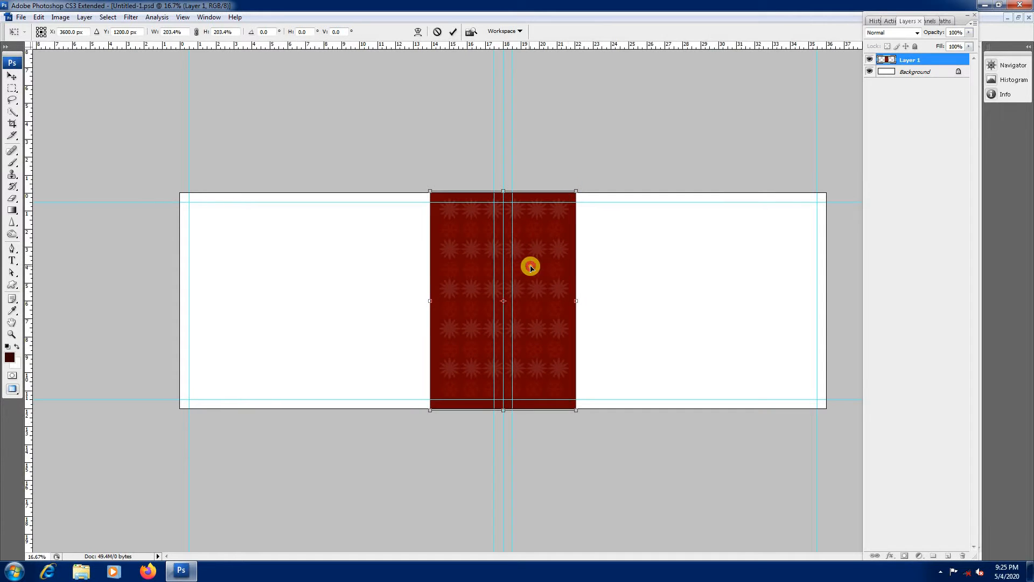
pyautogui.moveTo(528, 266); pyautogui.dragTo(548, 268)
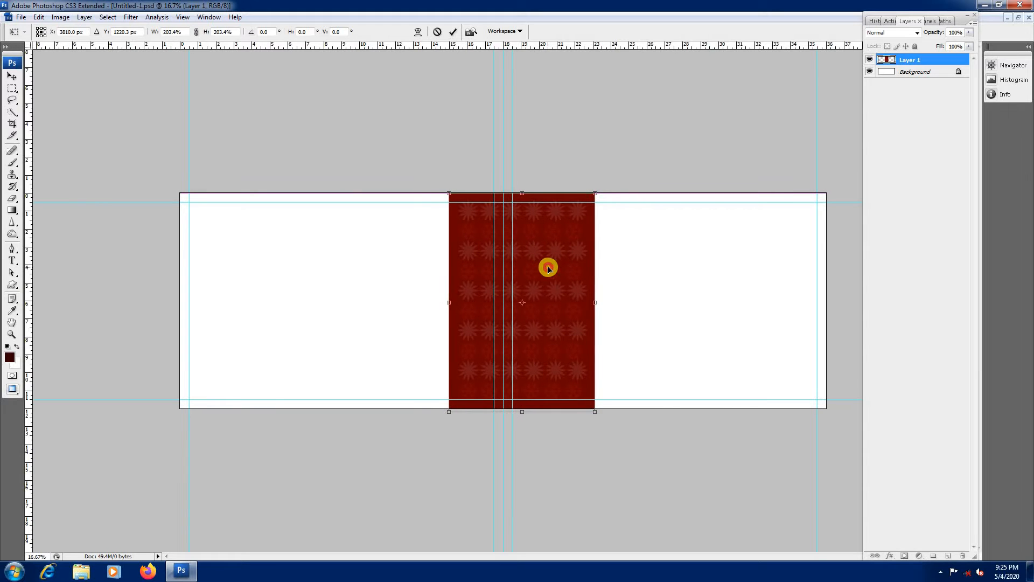
pyautogui.press('Right')
pyautogui.press('Right')
pyautogui.press('Right')
pyautogui.press('Right')
pyautogui.press('Return')
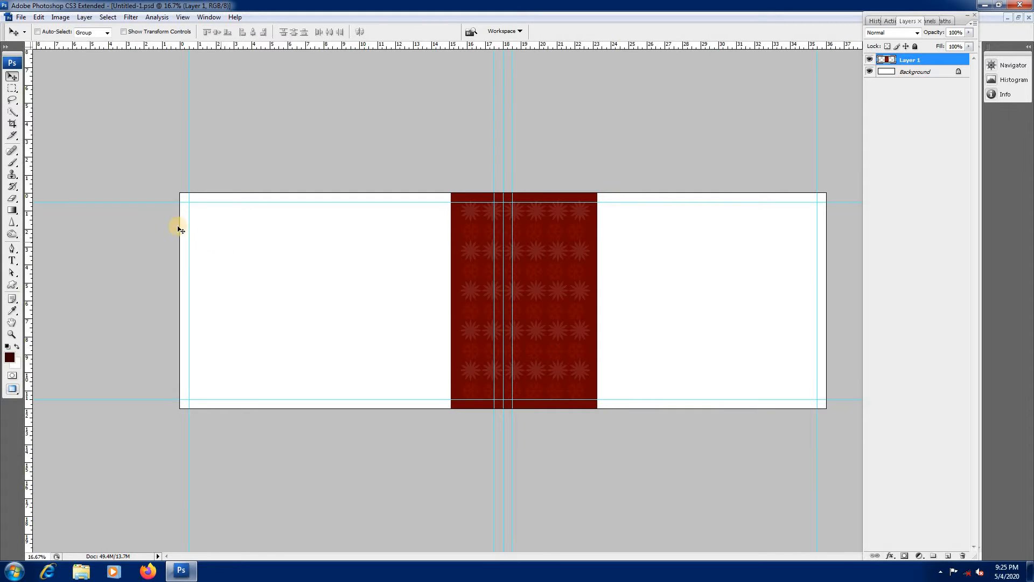
# Step: Create a dark maroon rectangle about 14 by 6 inches on a new layer, starting at the left margin guide and page top
pyautogui.click(12, 88)
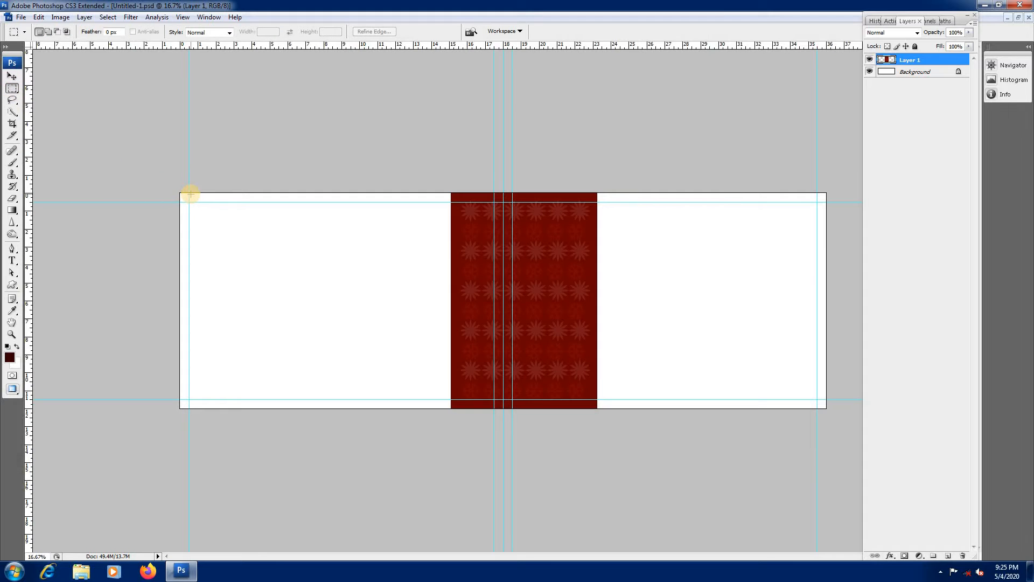
pyautogui.moveTo(211, 234); pyautogui.dragTo(414, 284)
pyautogui.moveTo(442, 300); pyautogui.dragTo(442, 300)
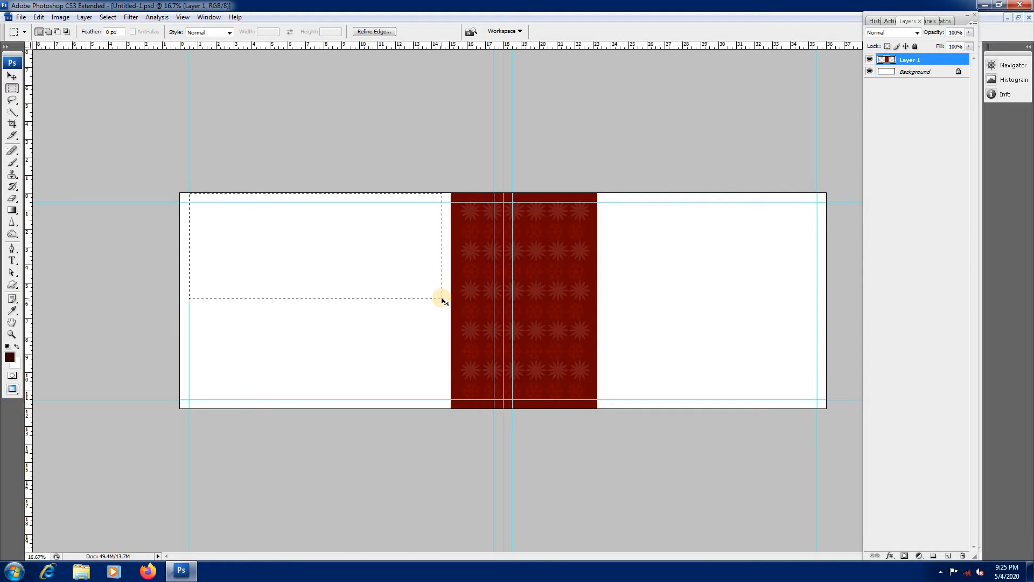
pyautogui.hotkey('ctrl', 'shift', 'n')
pyautogui.press('Return')
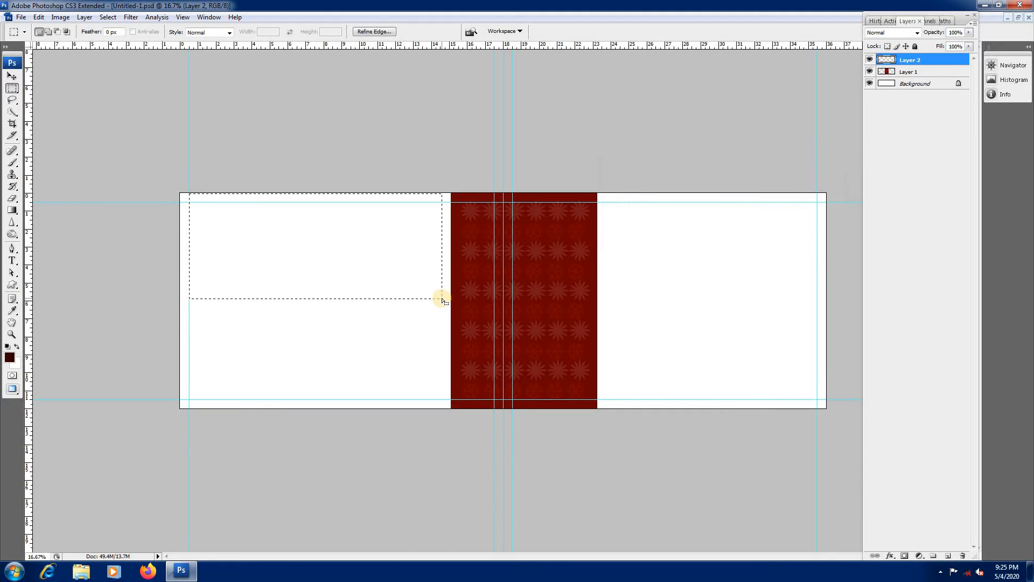
pyautogui.hotkey('alt', 'BackSpace')
pyautogui.click(204, 412)
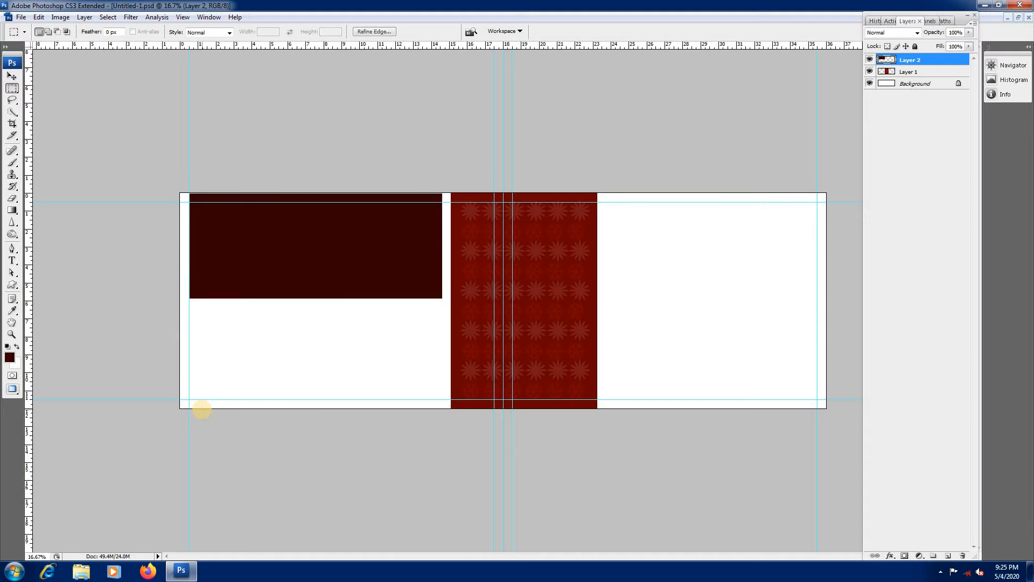
# Step: Duplicate the large rectangle, scale the copy to about 46% width and 67% height, and place it below at the left margin guide
pyautogui.press('v')
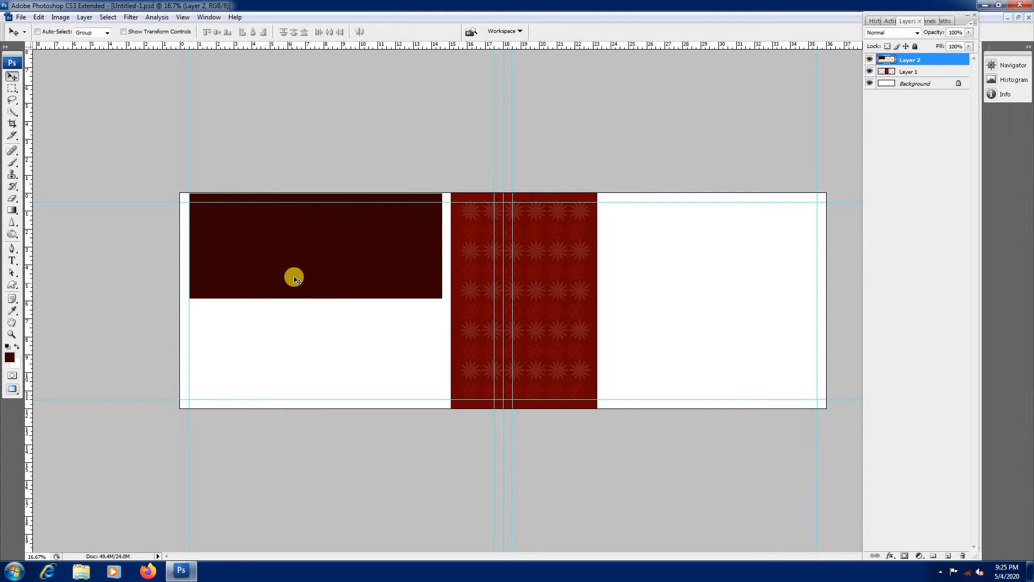
pyautogui.rightClick(294, 275)
pyautogui.click(328, 285)
pyautogui.hotkey('ctrl', 'j')
pyautogui.hotkey('ctrl', 't')
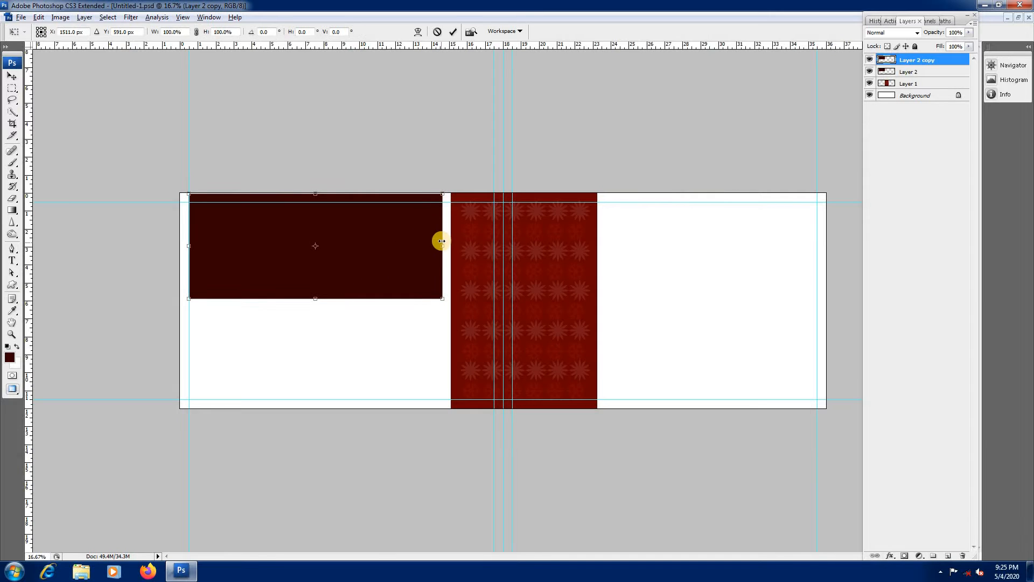
pyautogui.moveTo(440, 194); pyautogui.dragTo(383, 221)
pyautogui.moveTo(352, 254); pyautogui.dragTo(299, 355)
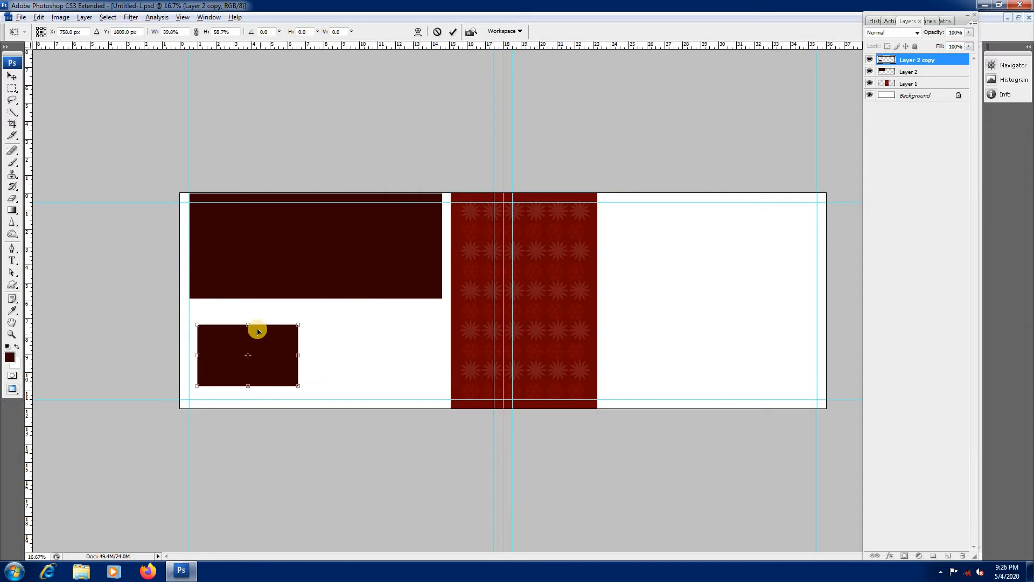
pyautogui.moveTo(247, 324); pyautogui.dragTo(249, 320)
pyautogui.moveTo(298, 355); pyautogui.dragTo(303, 356)
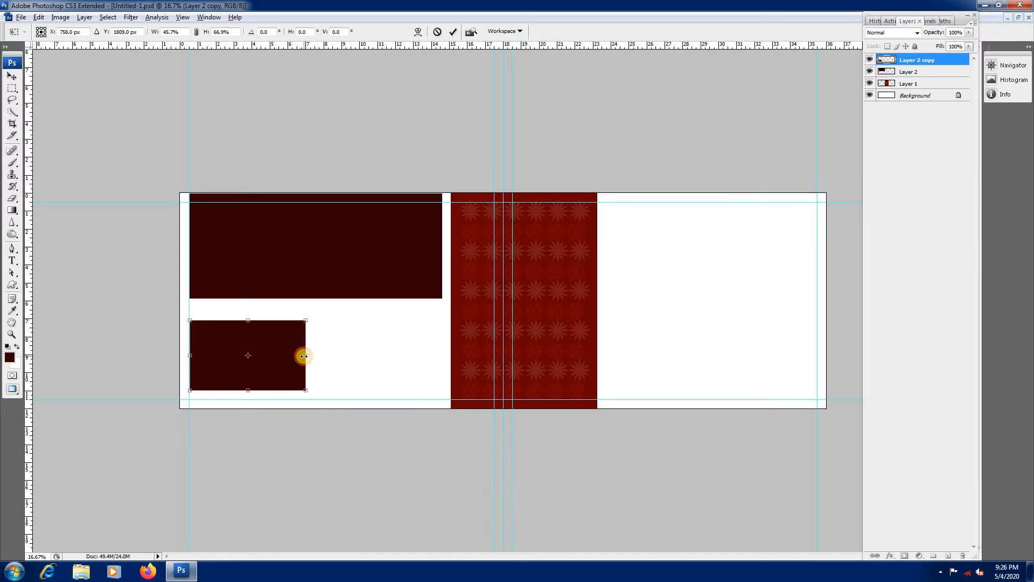
pyautogui.press('Return')
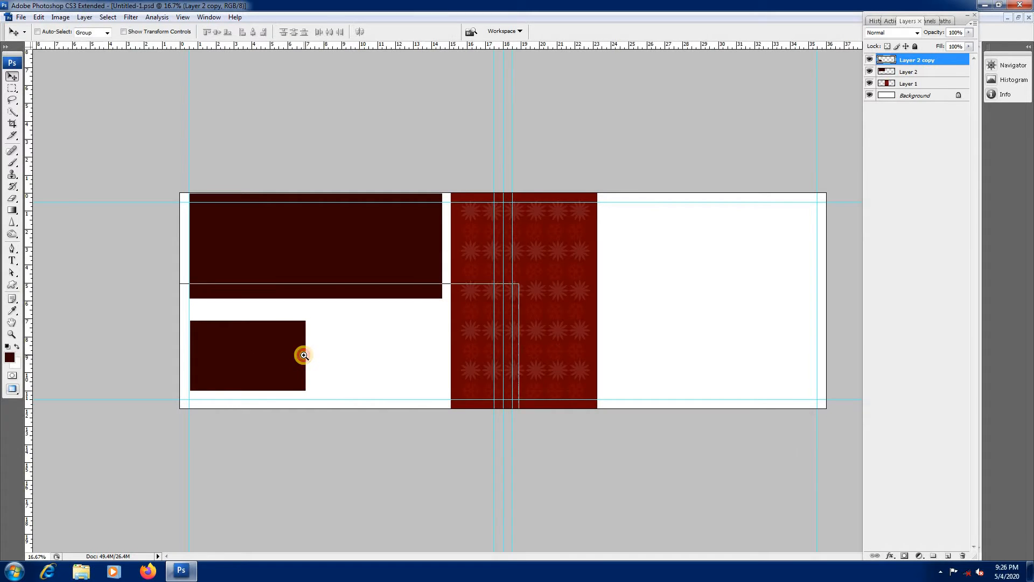
# Step: Duplicate the small rectangle and place the copy directly to its right with a narrow gap
pyautogui.hotkey('ctrl', '+')
pyautogui.rightClick(192, 369)
pyautogui.click(203, 373)
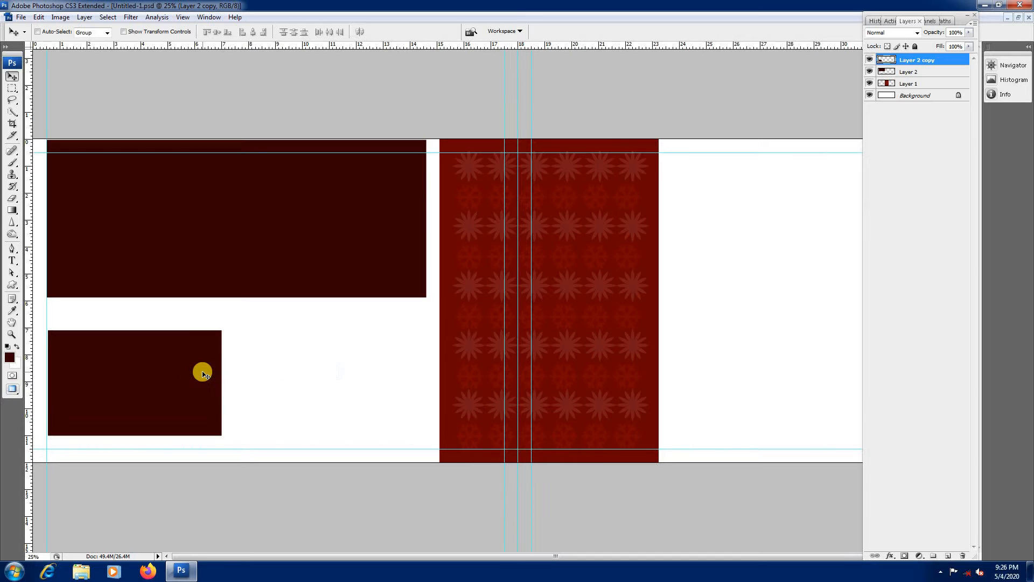
pyautogui.moveTo(210, 374); pyautogui.dragTo(371, 381)
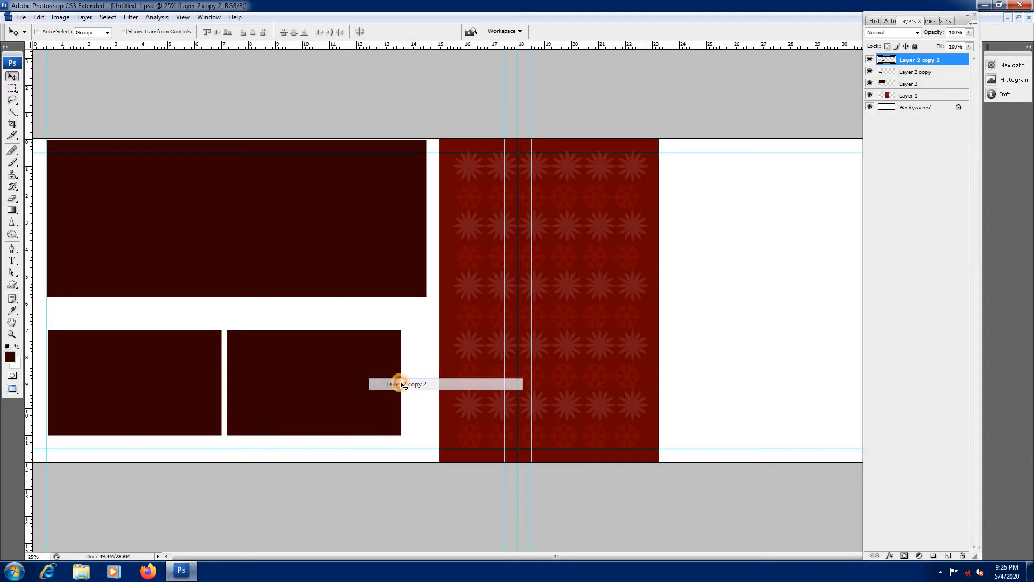
# Step: Duplicate the second small rectangle, rotate the copy 90° clockwise, shrink it and place it over the left end of the first small rectangle
pyautogui.hotkey('ctrl', 'j')
pyautogui.hotkey('ctrl', 't')
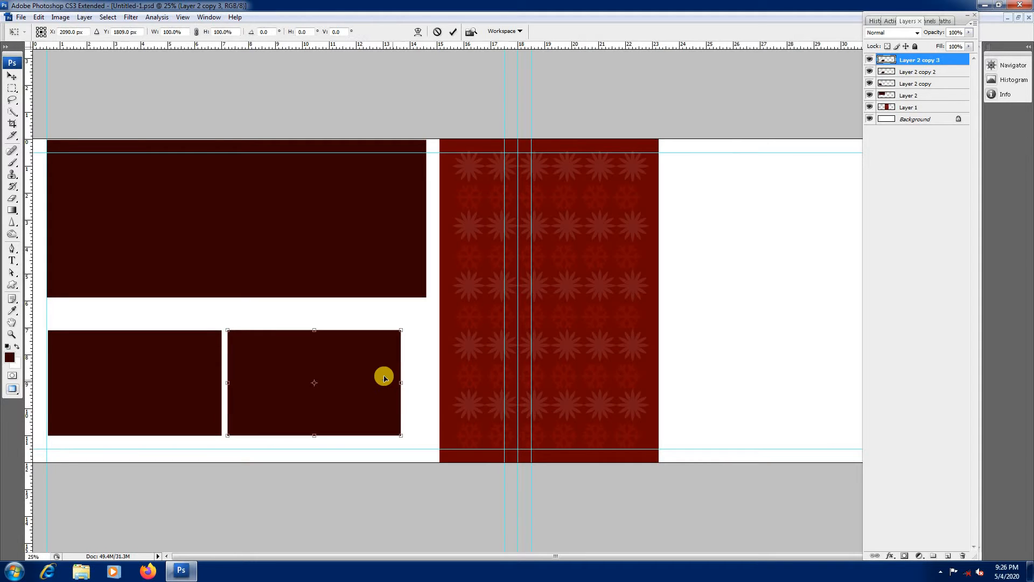
pyautogui.rightClick(377, 372)
pyautogui.click(408, 484)
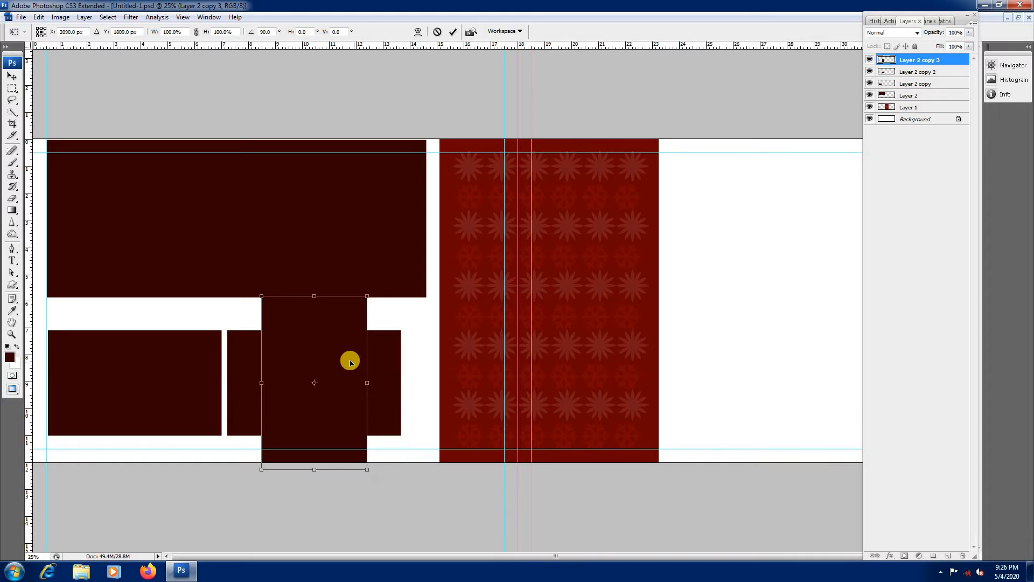
pyautogui.moveTo(369, 297); pyautogui.dragTo(97, 341)
pyautogui.press('Return')
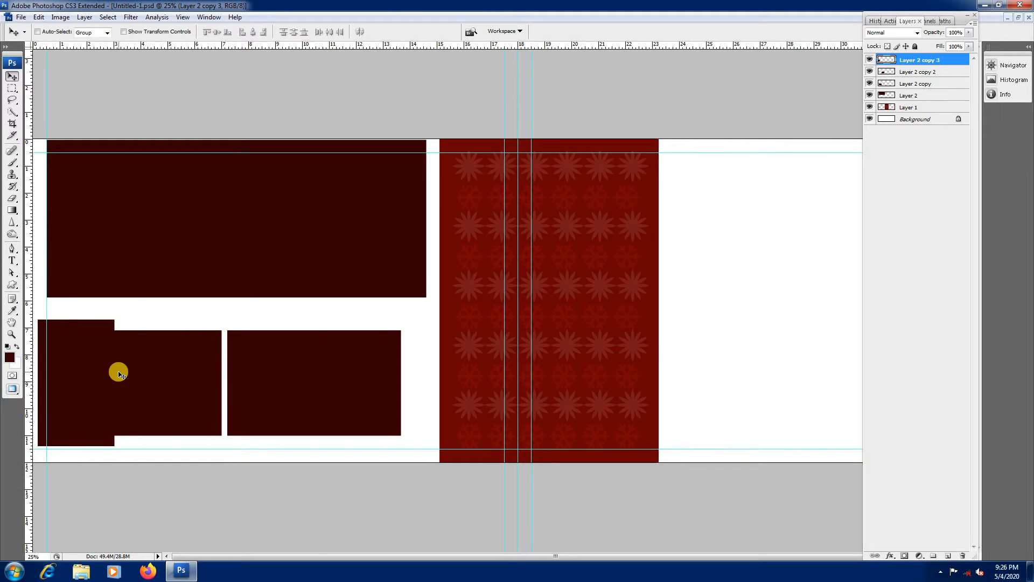
# Step: Move the rotated copy's layer down the stack to just below Layer 2
pyautogui.hotkey('ctrl', '[')
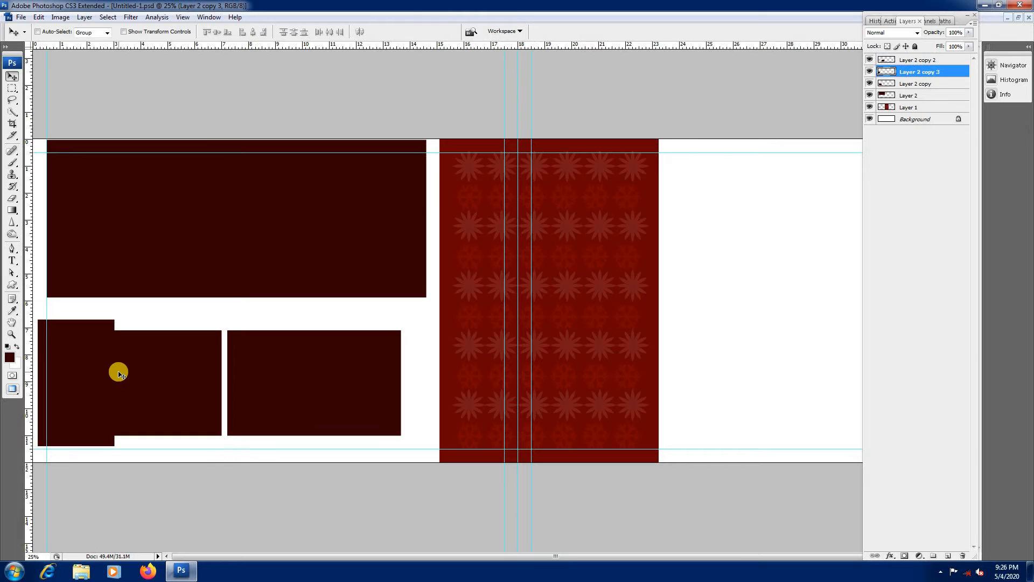
pyautogui.hotkey('ctrl', '[')
pyautogui.hotkey('ctrl', '[')
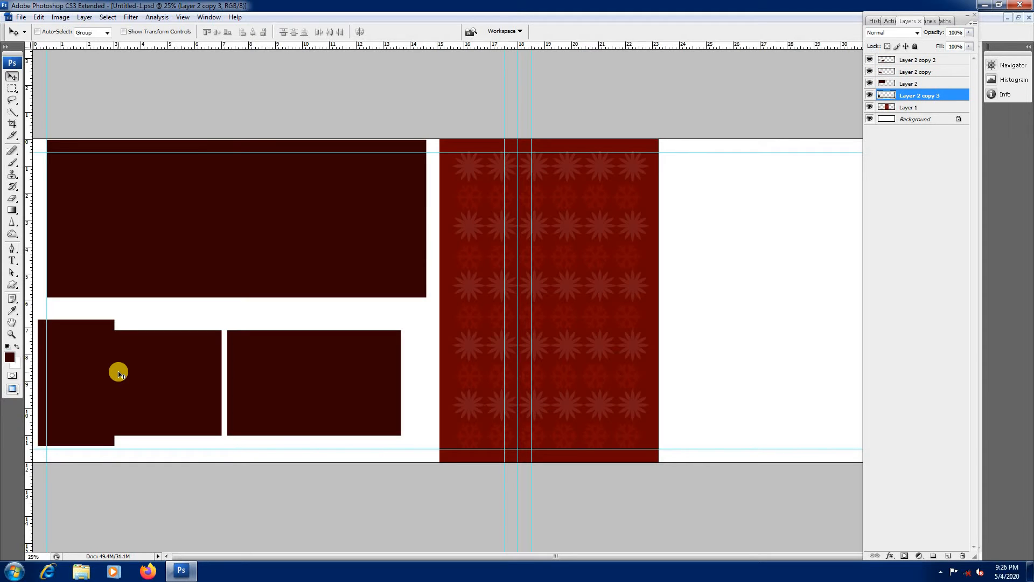
# Step: Apply a muted reddish-brown Color Overlay to the rotated panel behind the first small rectangle
pyautogui.doubleClick(941, 97)
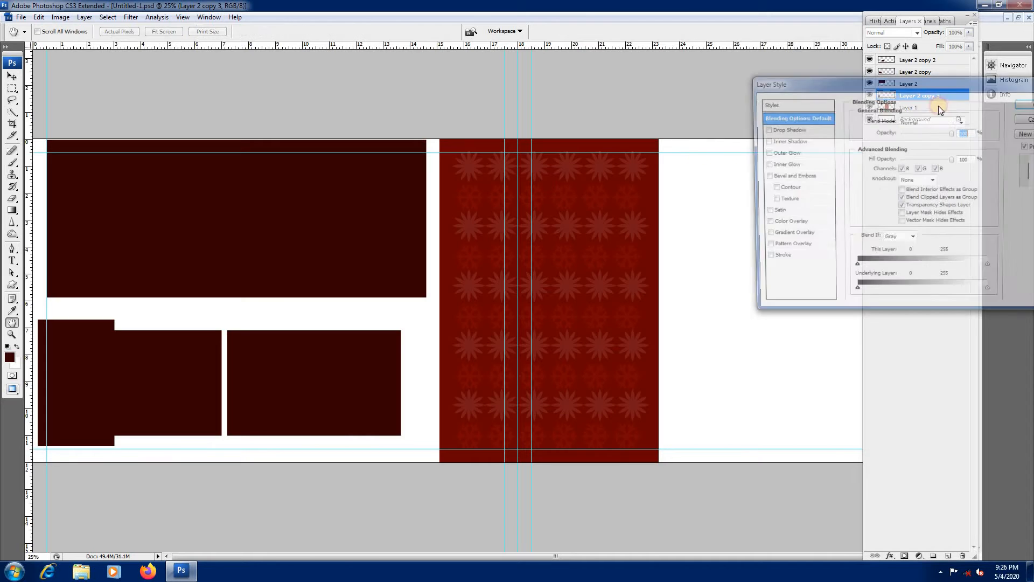
pyautogui.click(784, 224)
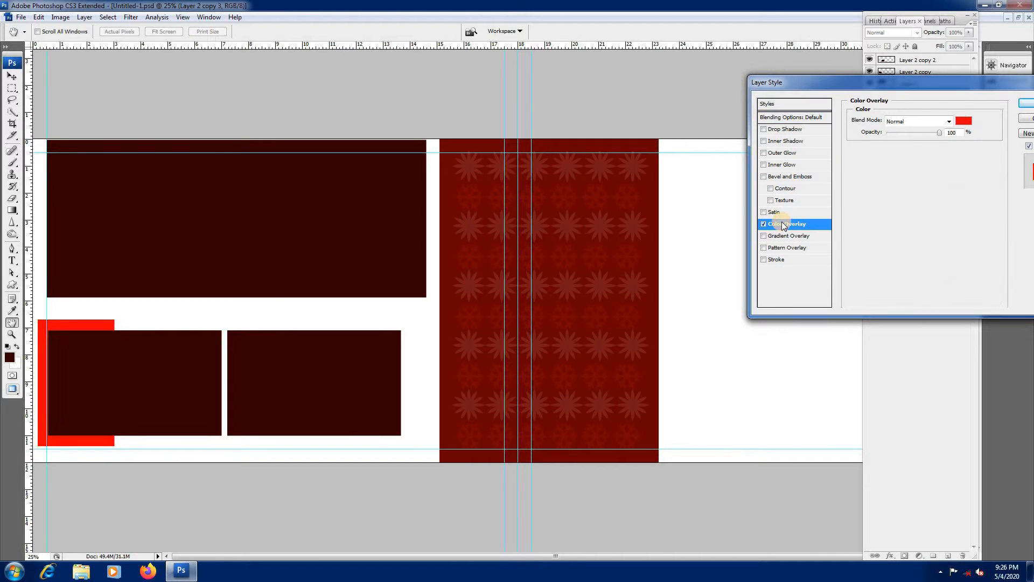
pyautogui.click(964, 120)
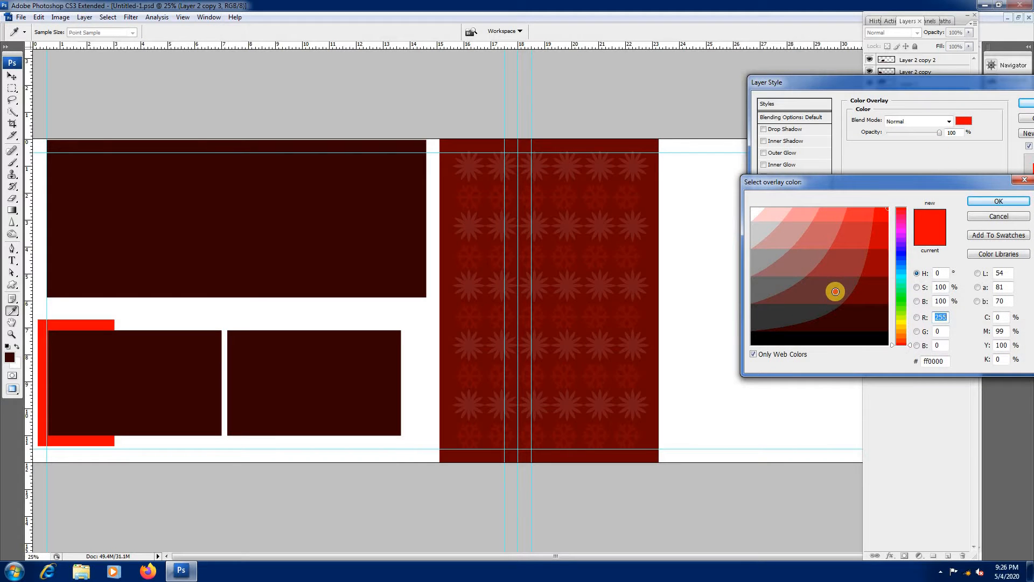
pyautogui.click(835, 291)
pyautogui.click(990, 201)
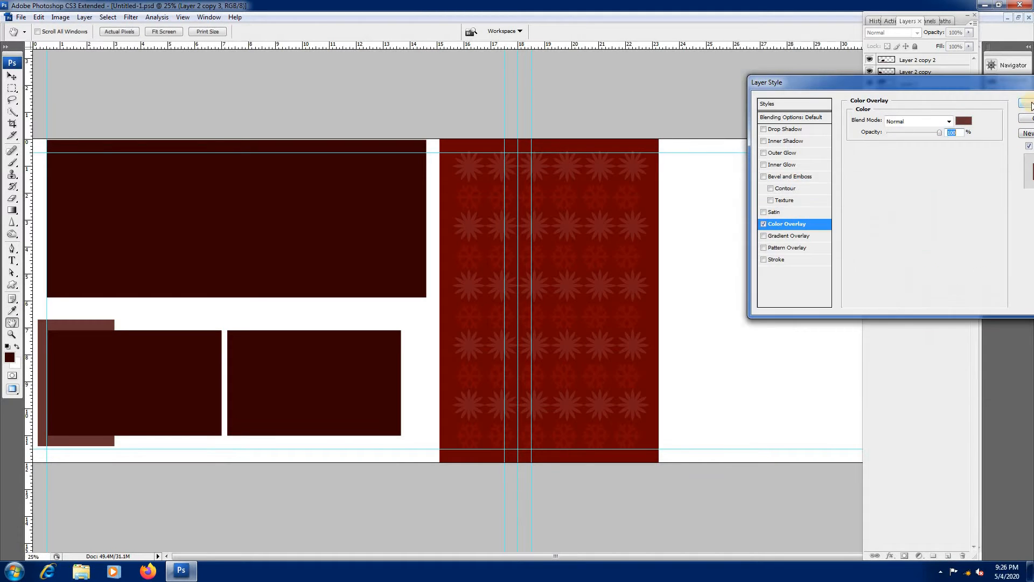
pyautogui.press('Return')
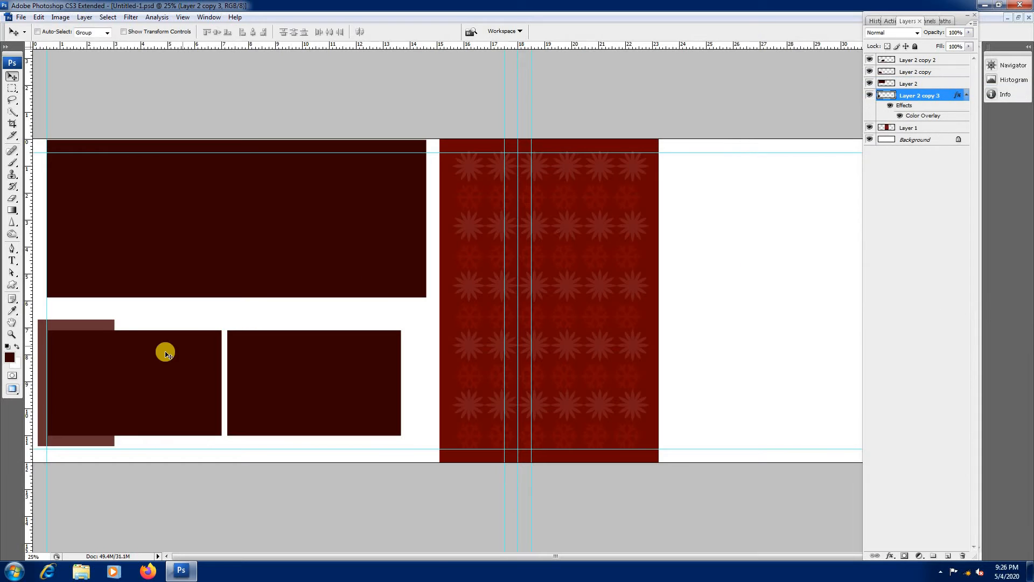
# Step: Duplicate the reddish-brown accent panel and place the copy behind the right end of the second small rectangle
pyautogui.rightClick(99, 325)
pyautogui.click(117, 329)
pyautogui.moveTo(104, 325); pyautogui.dragTo(399, 324)
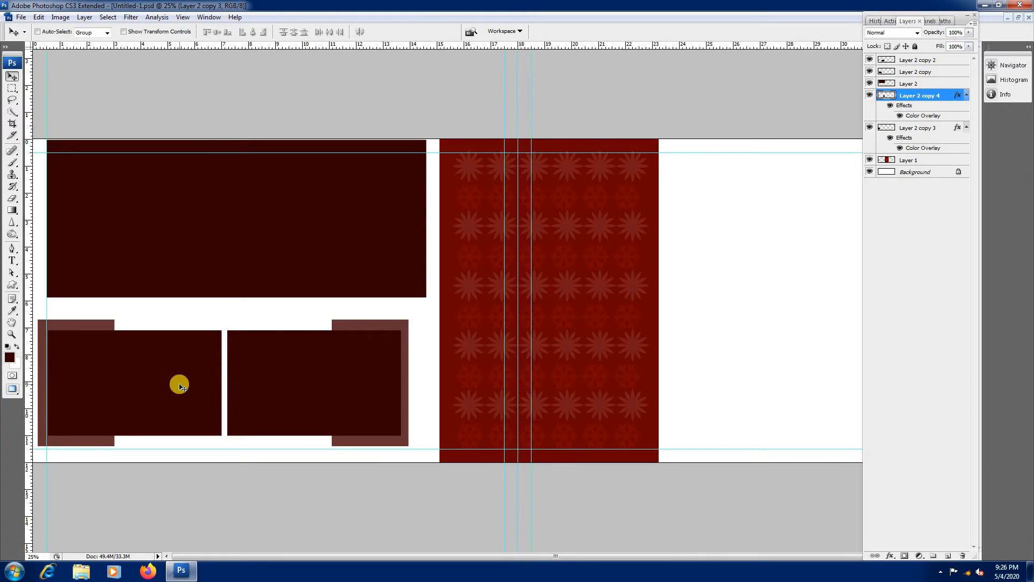
# Step: Stretch the large upper rectangle's lower edge slightly downward towards the two small rectangles
pyautogui.rightClick(184, 253)
pyautogui.click(219, 264)
pyautogui.hotkey('ctrl', '-')
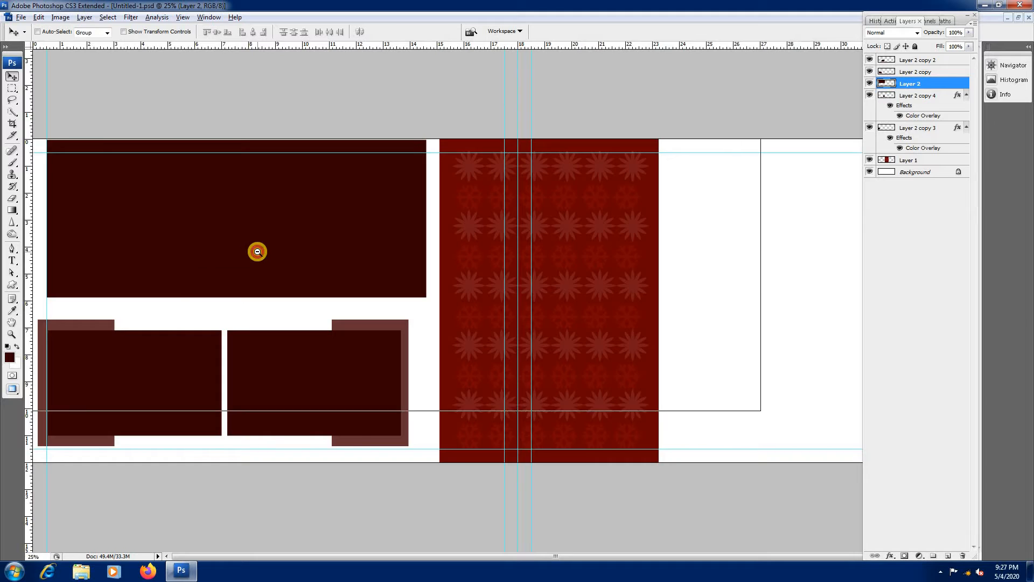
pyautogui.rightClick(277, 244)
pyautogui.click(298, 248)
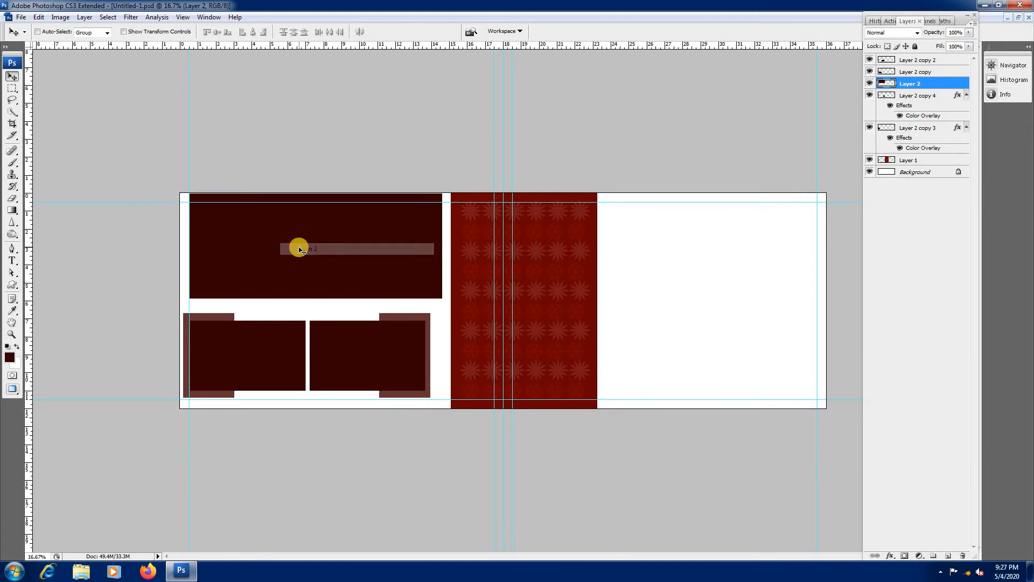
pyautogui.rightClick(323, 257)
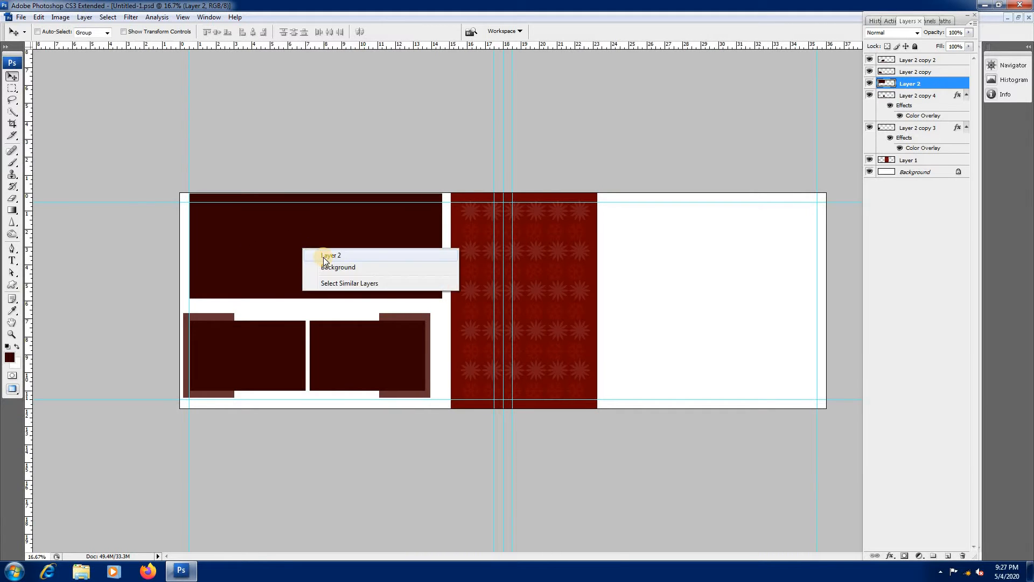
pyautogui.click(323, 260)
pyautogui.hotkey('ctrl', 't')
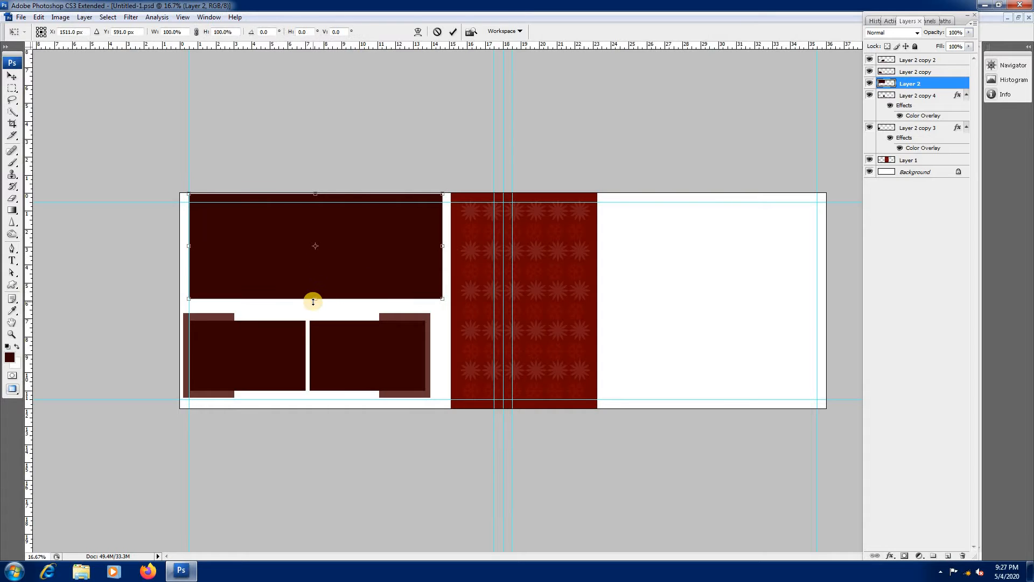
pyautogui.moveTo(313, 303); pyautogui.dragTo(314, 305)
pyautogui.press('Return')
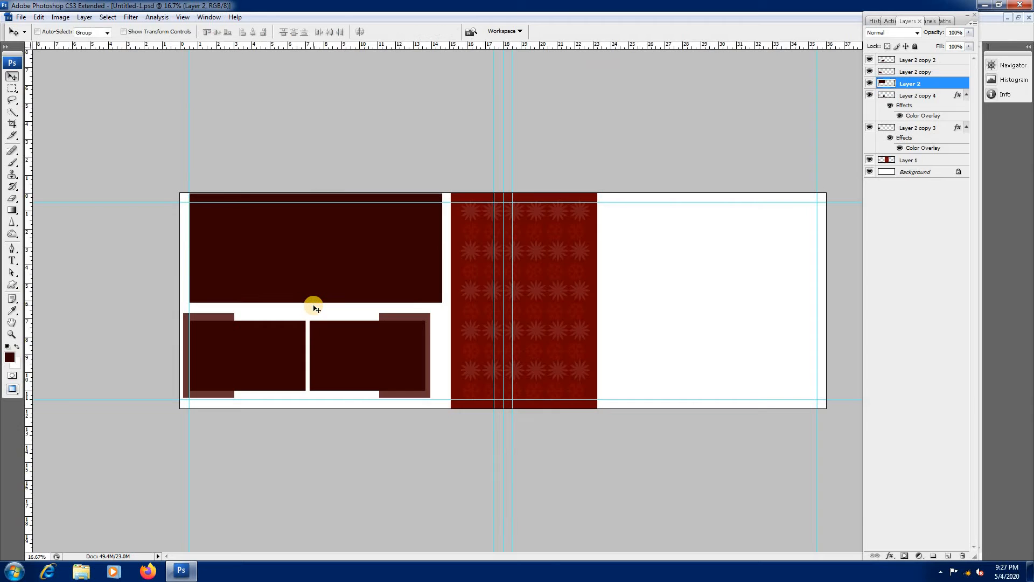
# Step: Open the photo SRI_3920 and raise its saturation to about +10 with Hue/Saturation
pyautogui.hotkey('ctrl', 'o')
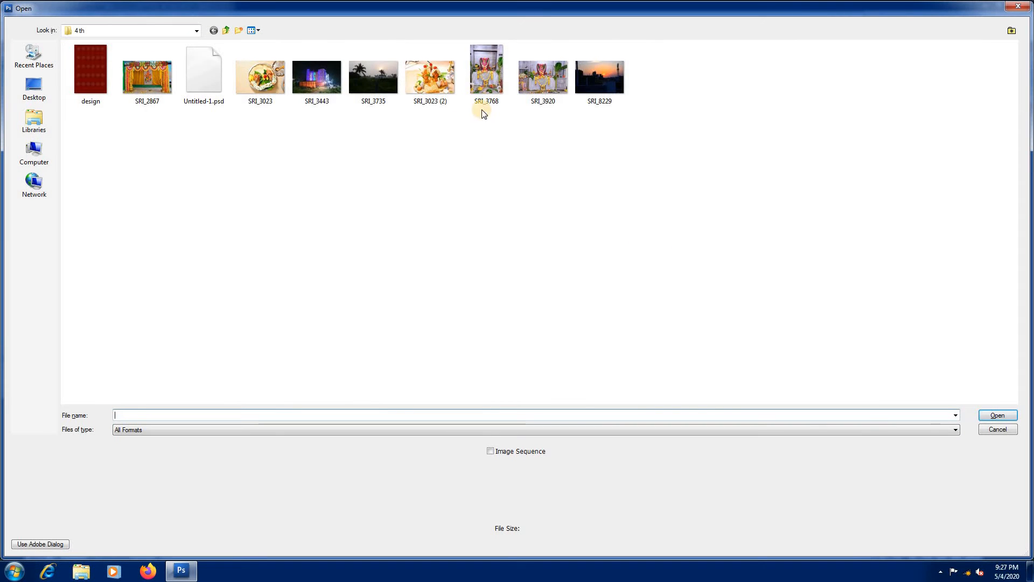
pyautogui.doubleClick(547, 82)
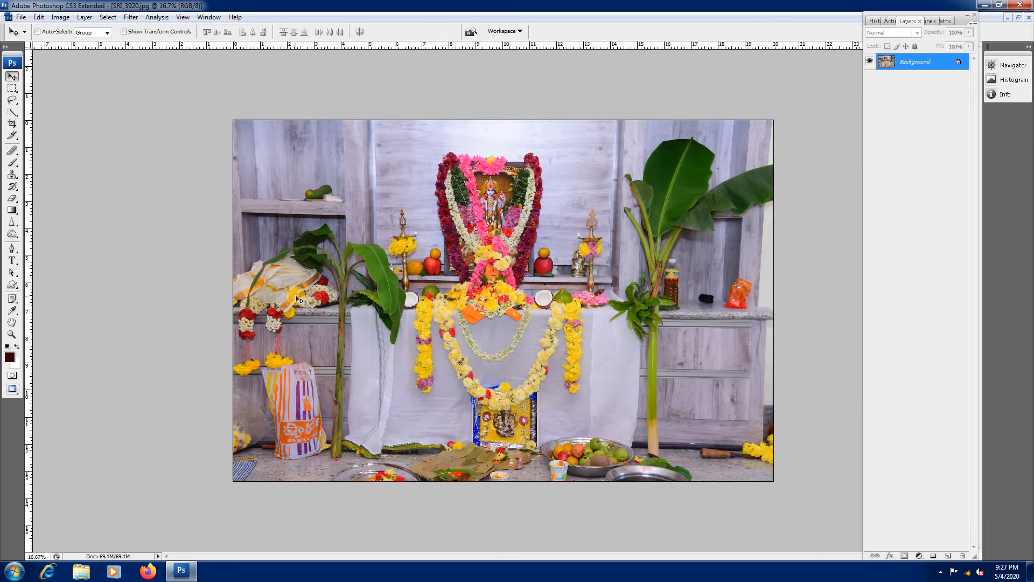
pyautogui.hotkey('ctrl', 'u')
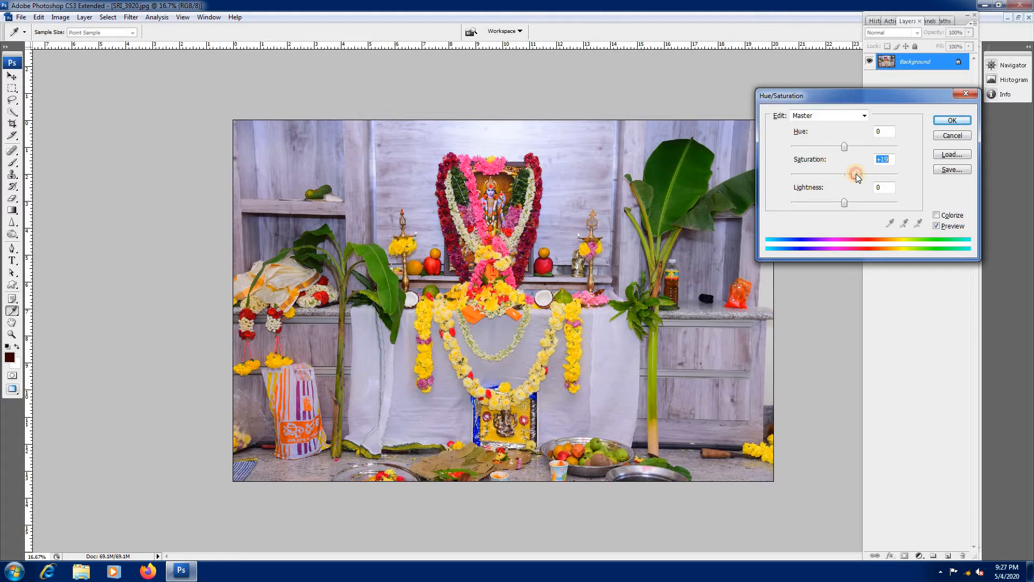
pyautogui.click(952, 121)
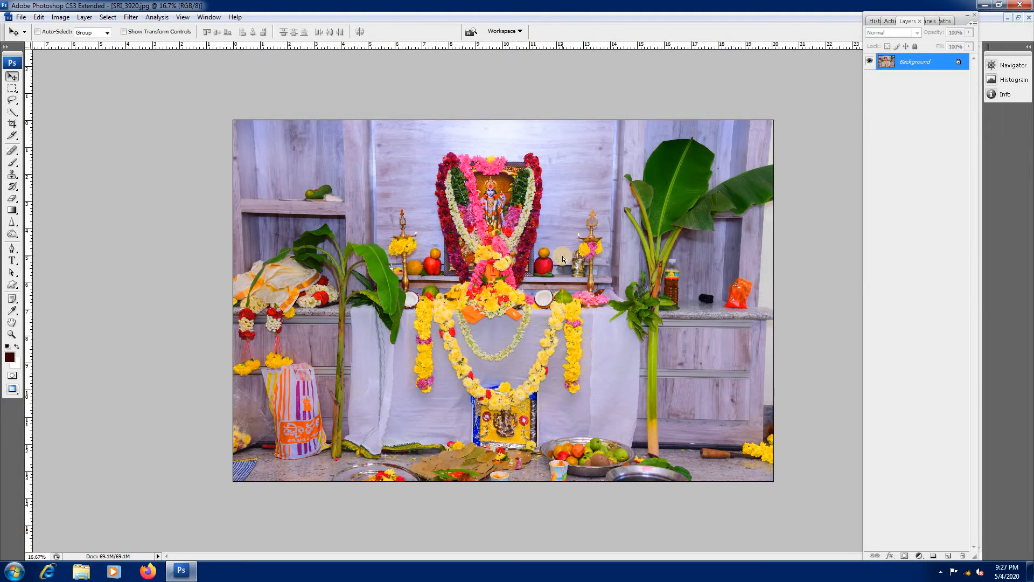
# Step: Brighten the photo SRI_3920 slightly with Curves, raising the RGB midtones to about input 121, output 137
pyautogui.hotkey('ctrl', 'm')
pyautogui.moveTo(649, 139); pyautogui.dragTo(840, 115)
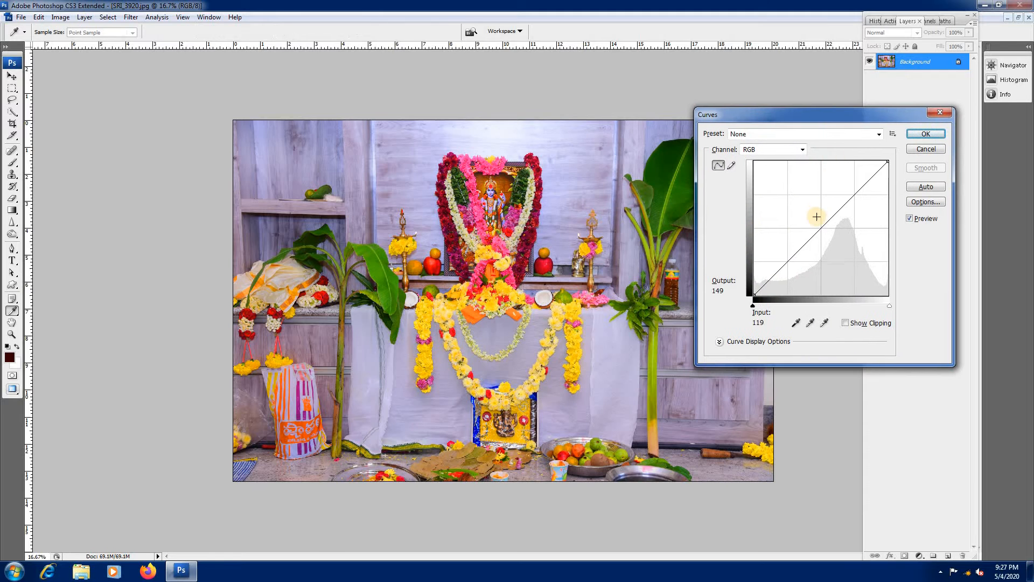
pyautogui.moveTo(819, 223); pyautogui.dragTo(818, 223)
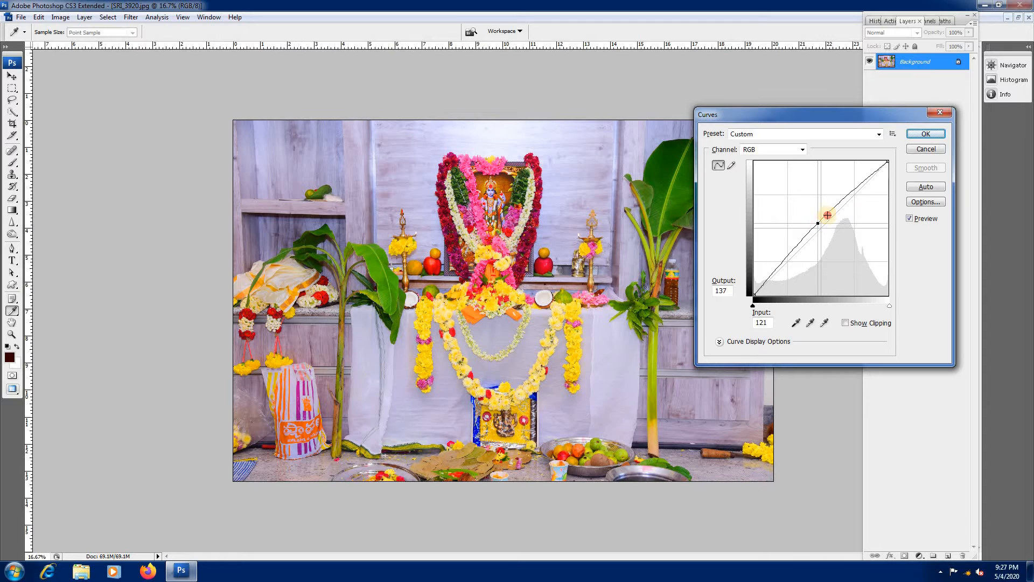
pyautogui.click(923, 133)
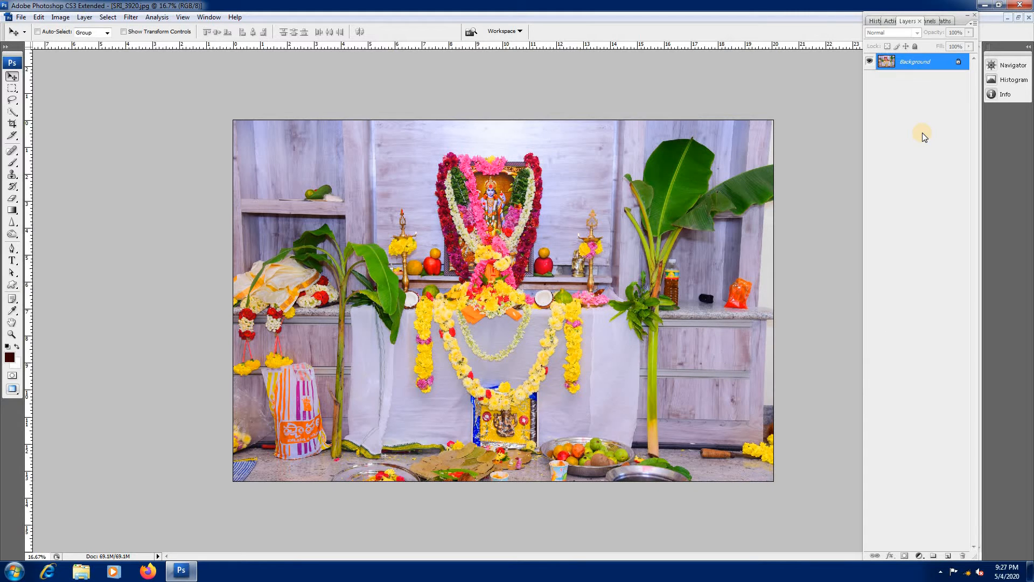
# Step: Copy the entire SRI_3920 photo and close its file without saving the changes
pyautogui.hotkey('ctrl', 'a')
pyautogui.hotkey('ctrl', 'w')
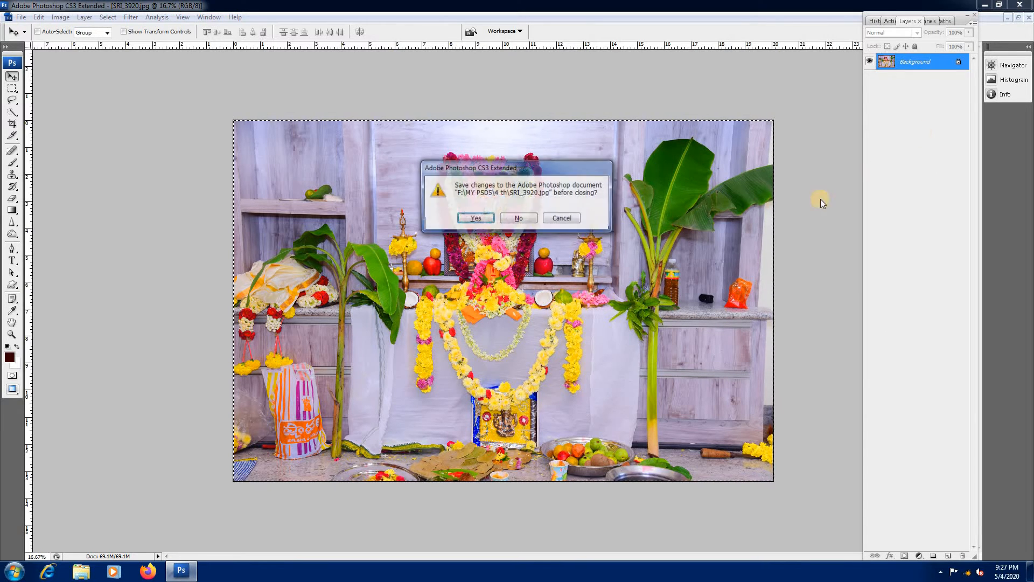
pyautogui.click(518, 217)
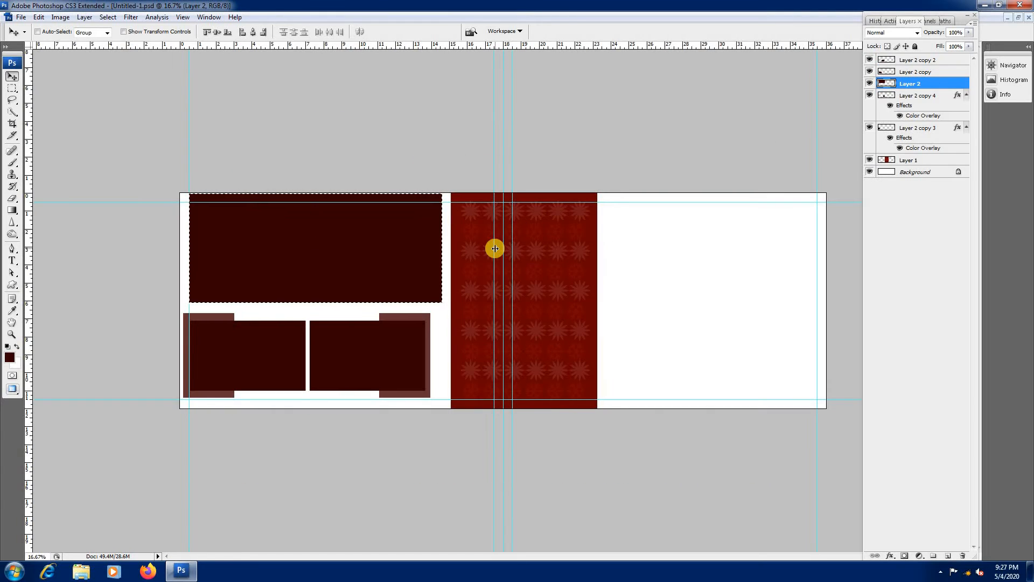
# Step: Paste the copied photo into the large upper rectangle's selection and scale it proportionally until it fills the frame's width
pyautogui.hotkey('ctrl', 'shift', 'v')
pyautogui.hotkey('ctrl', 't')
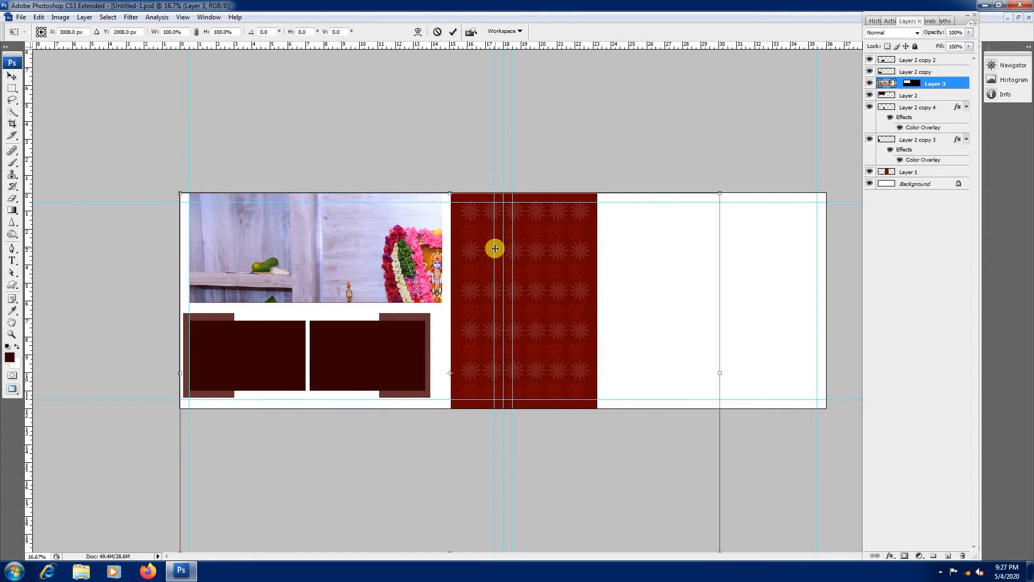
pyautogui.moveTo(725, 194); pyautogui.dragTo(364, 193)
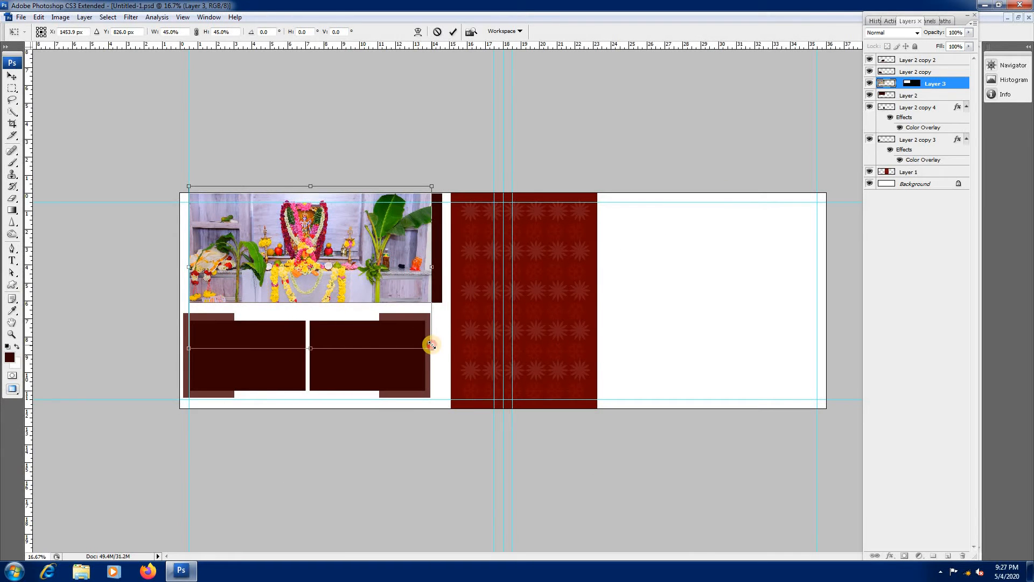
pyautogui.moveTo(431, 345); pyautogui.dragTo(446, 349)
pyautogui.press('Return')
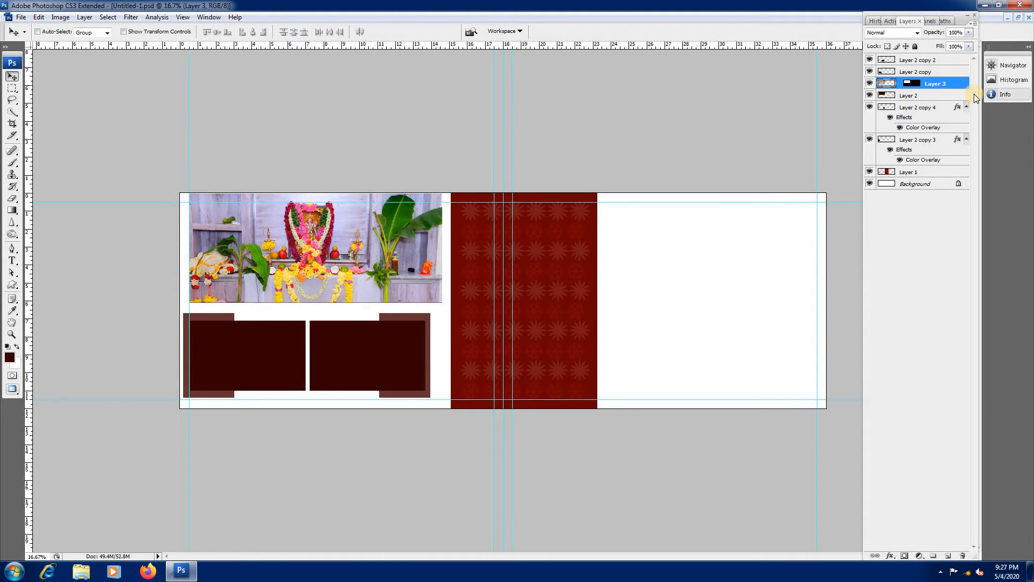
# Step: Add Drop Shadow and Stroke effects to the masked photo layer in the large upper frame
pyautogui.doubleClick(957, 86)
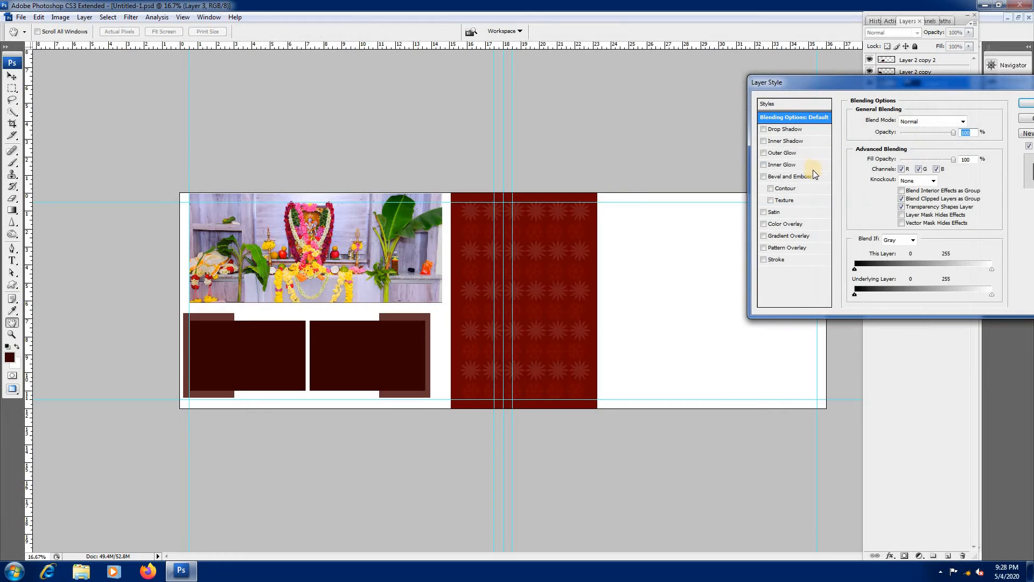
pyautogui.click(764, 131)
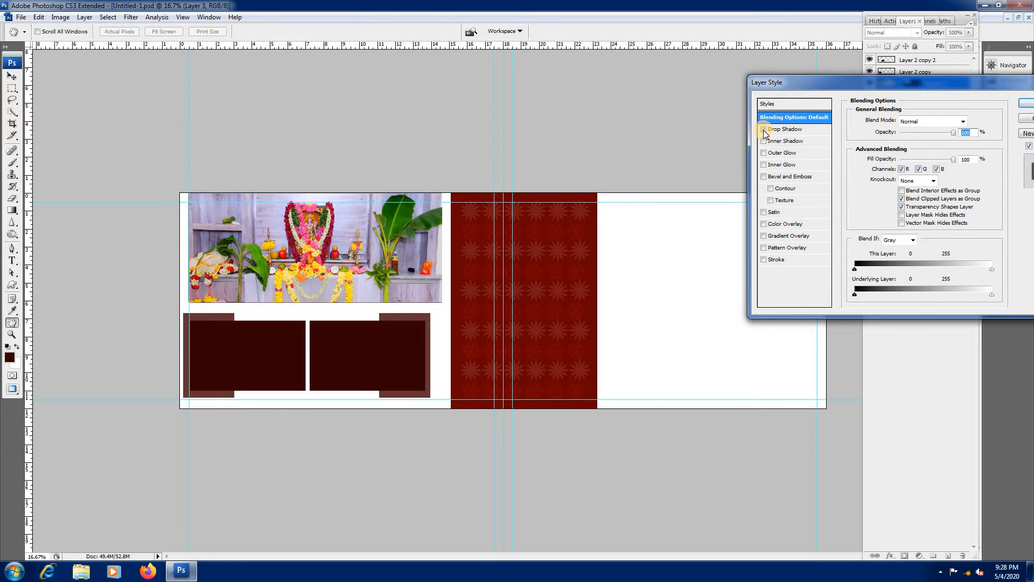
pyautogui.click(764, 260)
# Step: Enable Outer Glow on the large framed photo and set its blend mode to Dissolve
pyautogui.click(774, 154)
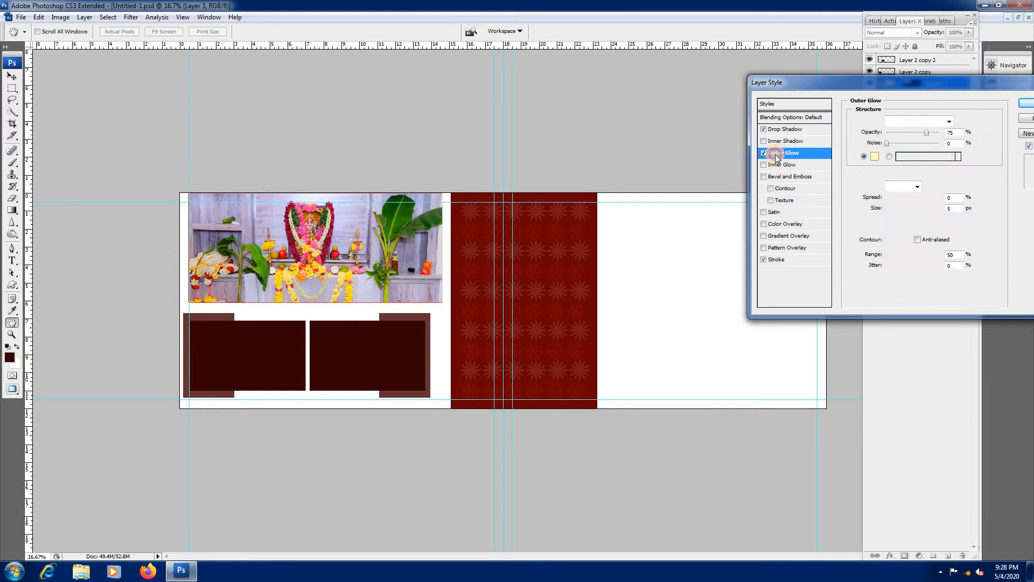
pyautogui.click(809, 153)
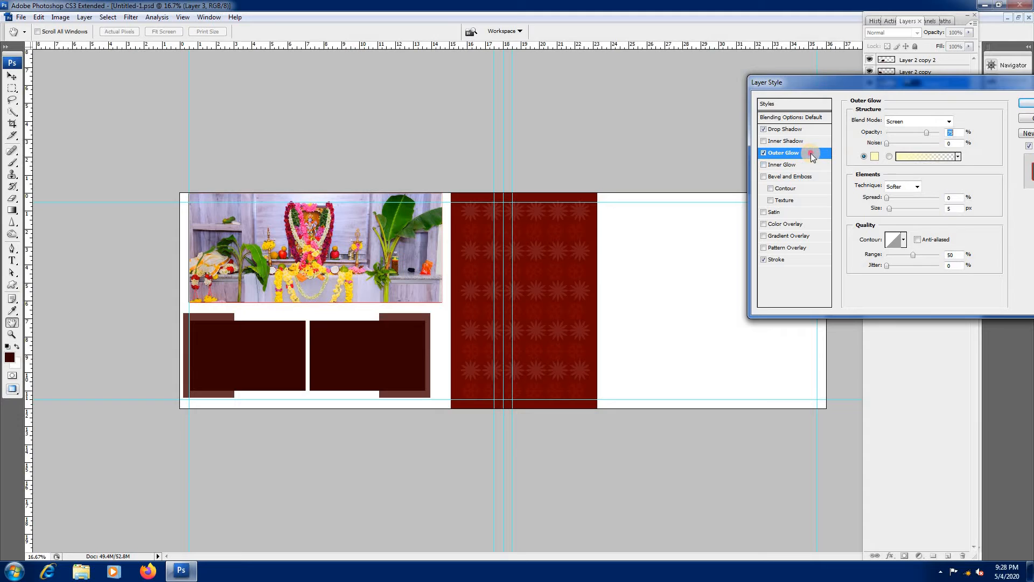
pyautogui.click(910, 121)
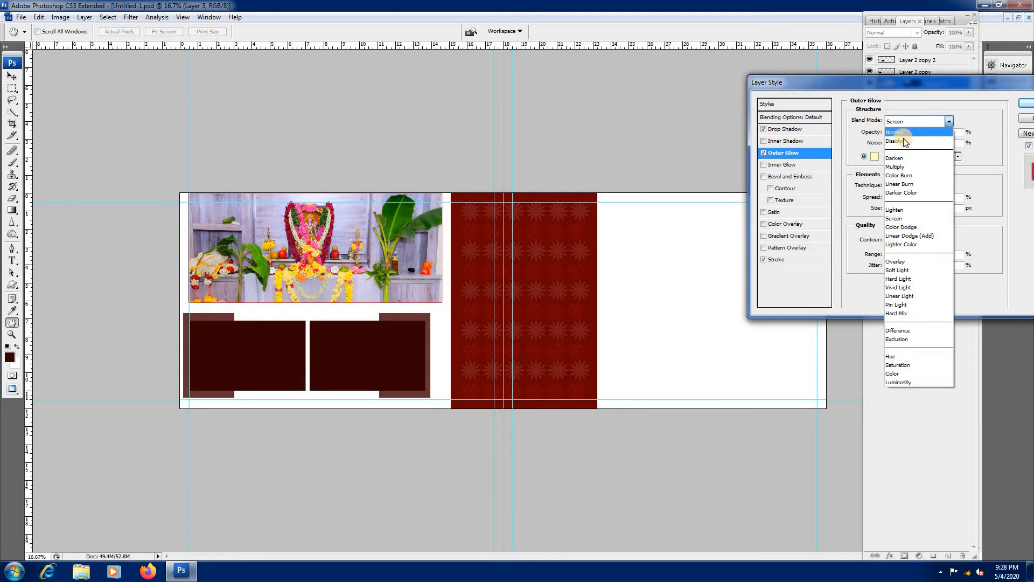
pyautogui.click(903, 138)
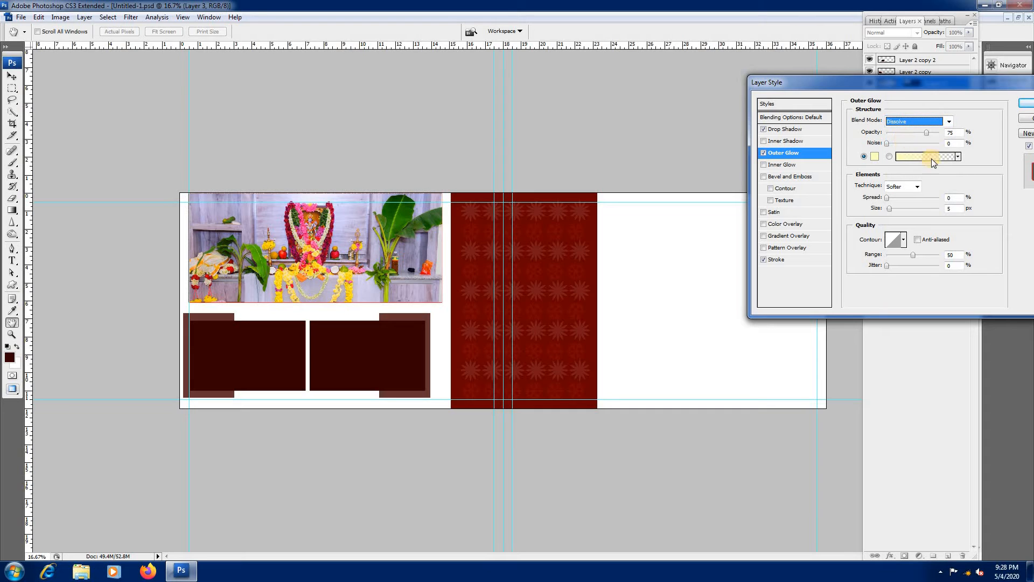
# Step: Try the yellow-to-orange and the gold-and-white gradient presets for the photo's Outer Glow
pyautogui.click(957, 156)
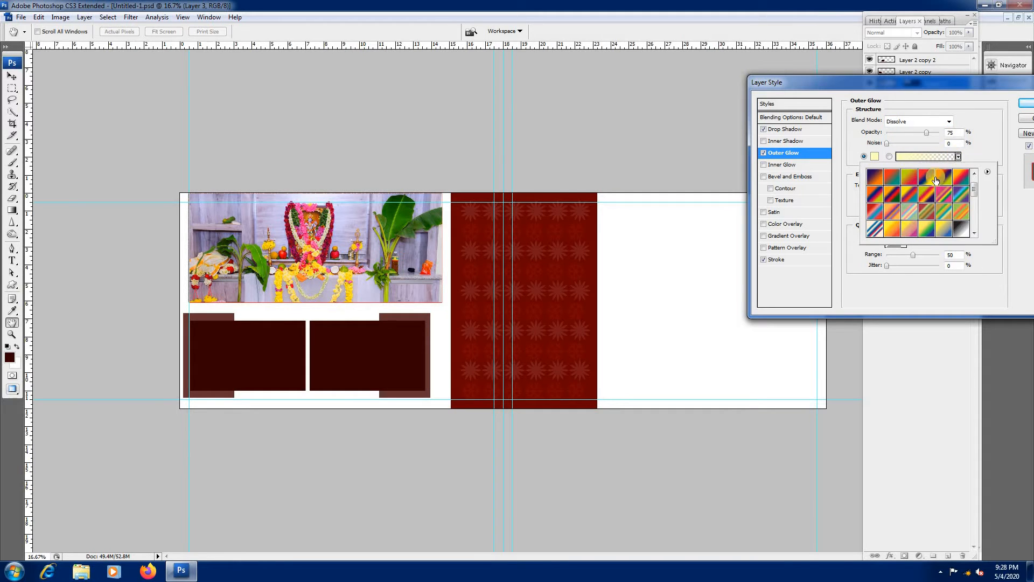
pyautogui.click(893, 230)
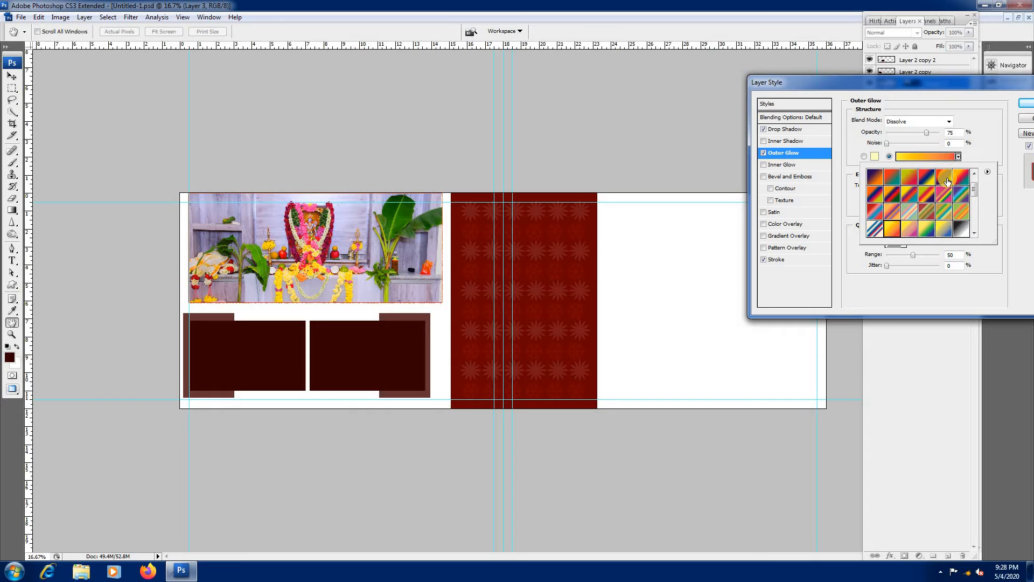
pyautogui.scroll(-2, 894, 236)
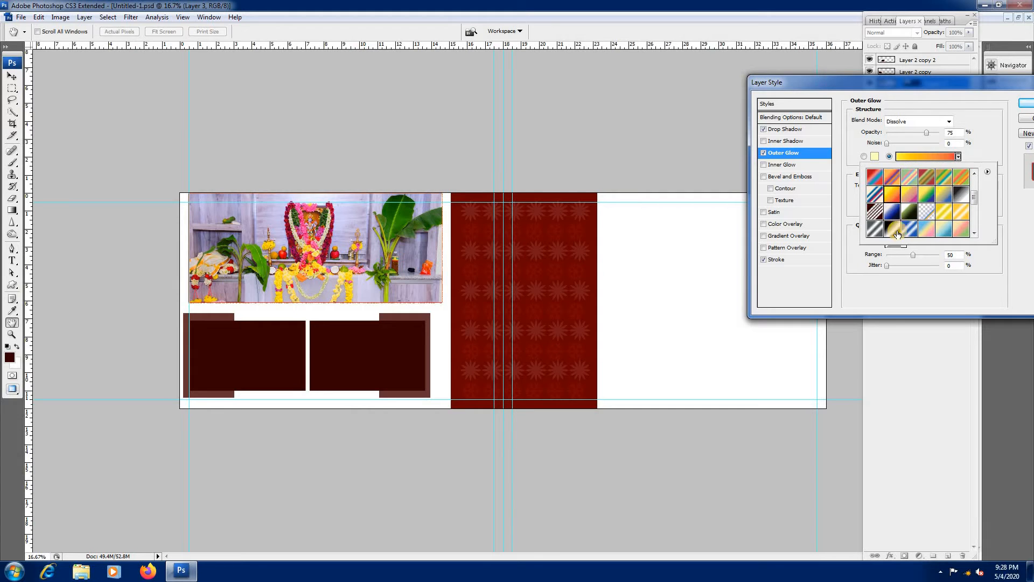
pyautogui.click(963, 215)
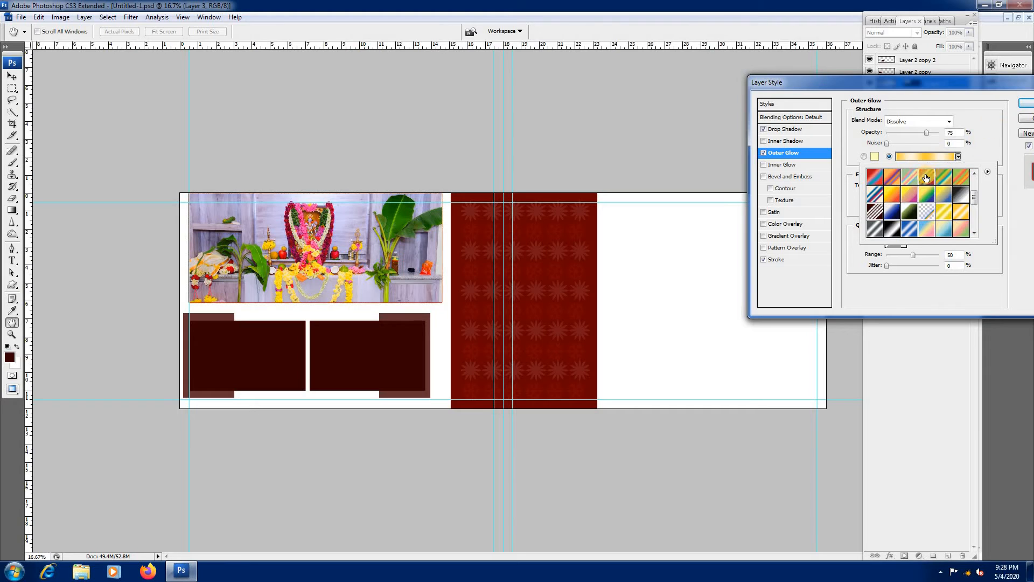
# Step: Set the Outer Glow's noise to about 48% and spread to about 23%, and enlarge its size to form a visible border
pyautogui.click(894, 144)
pyautogui.moveTo(911, 145); pyautogui.dragTo(913, 144)
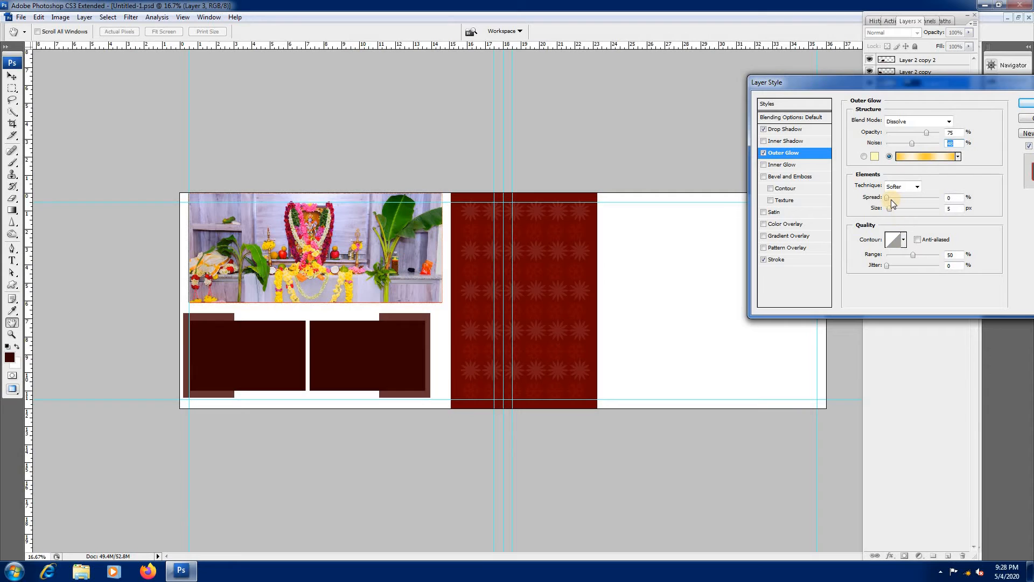
pyautogui.moveTo(899, 201); pyautogui.dragTo(907, 210)
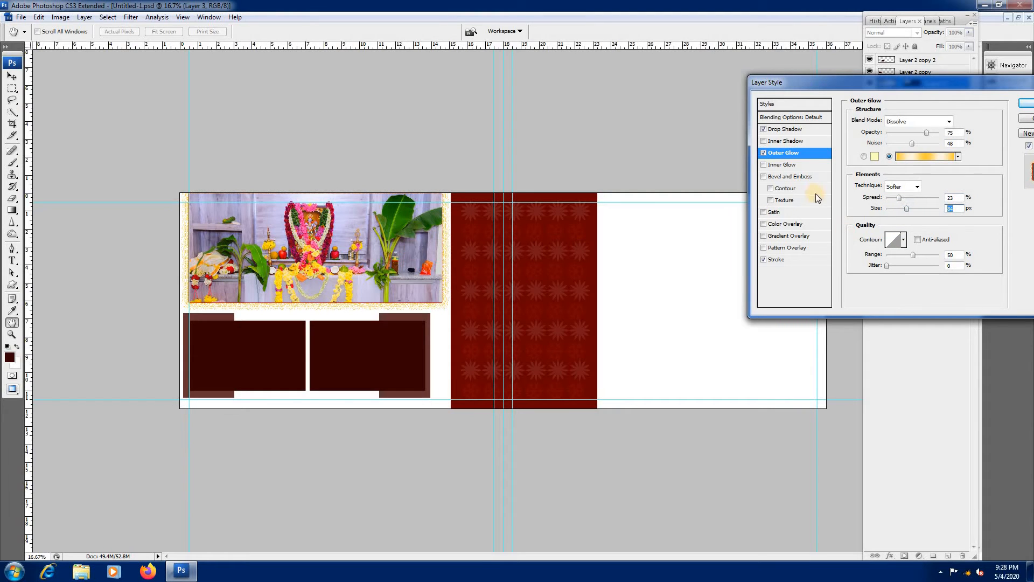
# Step: Use the yellow-to-orange gradient preset for the Outer Glow and apply the layer style
pyautogui.click(959, 157)
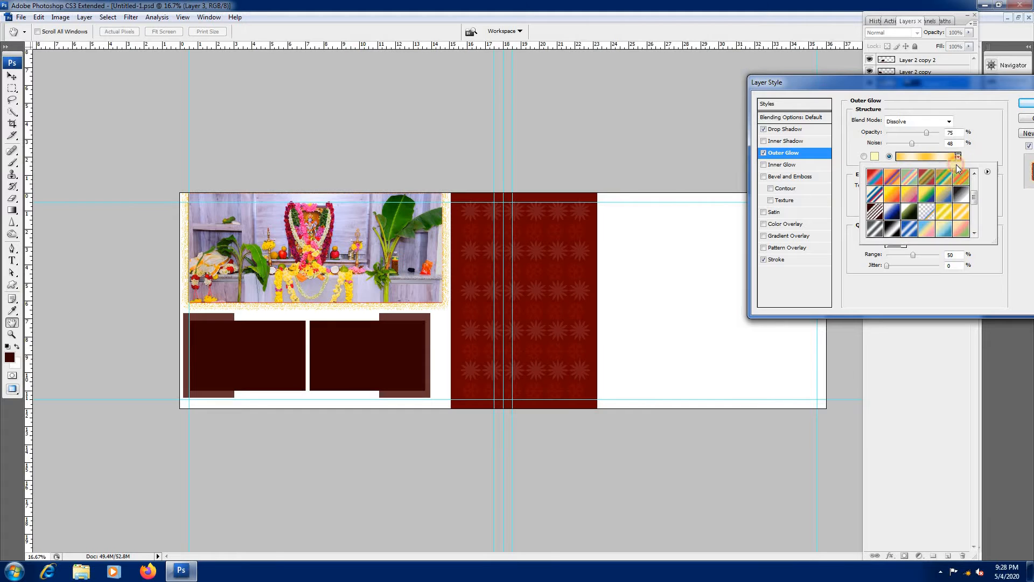
pyautogui.click(892, 195)
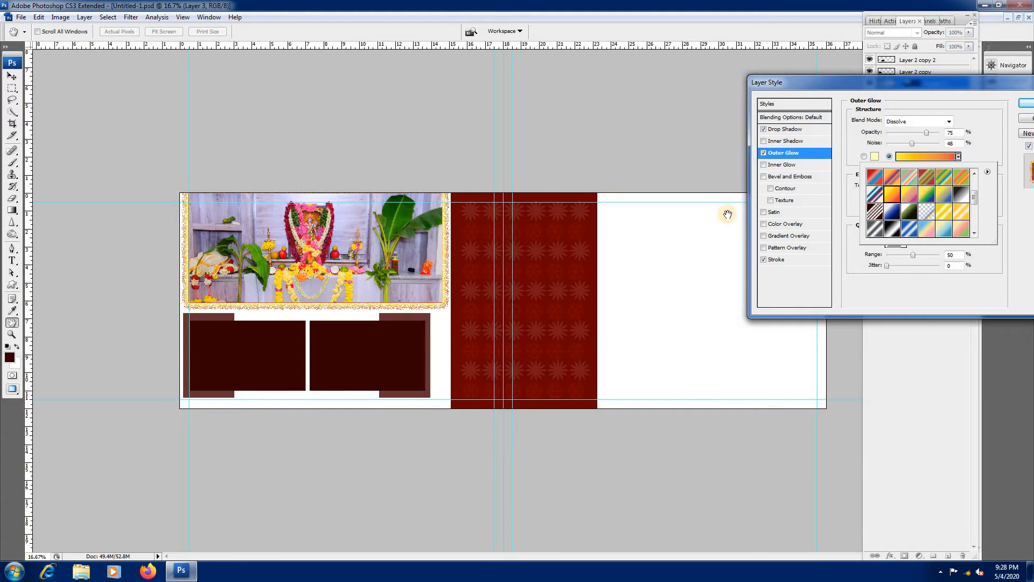
pyautogui.click(1023, 105)
pyautogui.click(1022, 104)
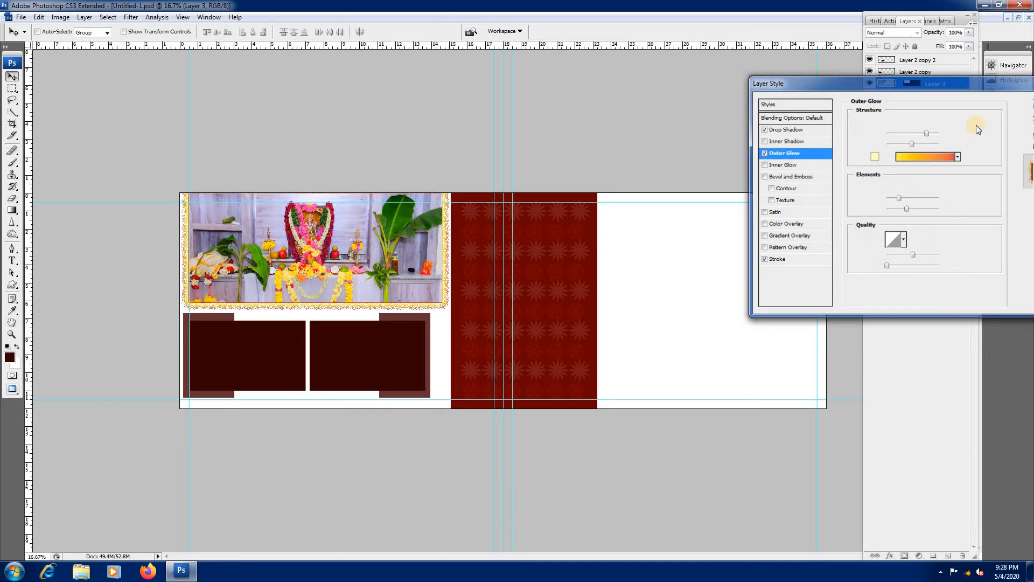
# Step: Add a Gradient Fill layer directly above the Background using the gold-and-white striped gradient preset
pyautogui.rightClick(266, 336)
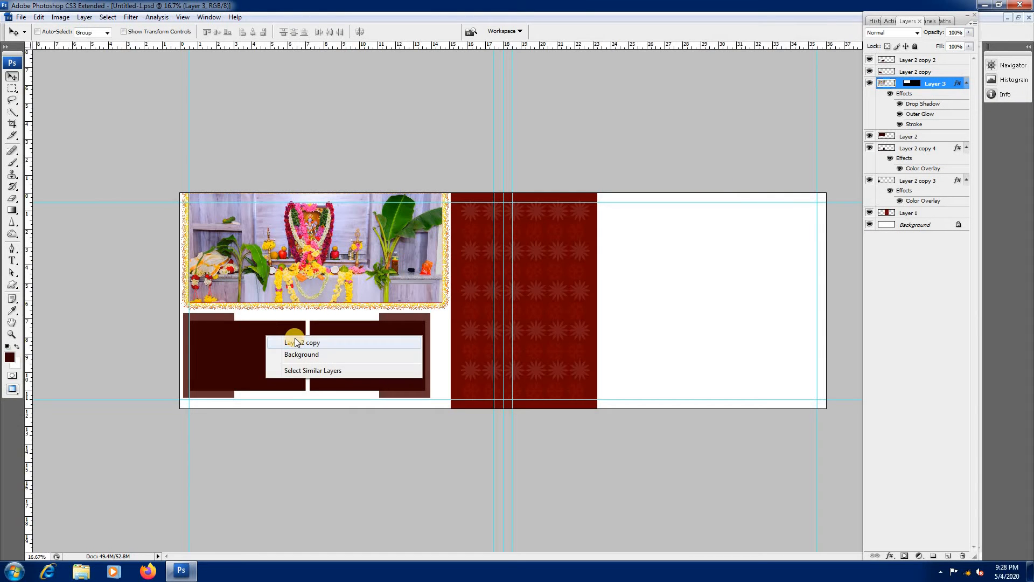
pyautogui.rightClick(664, 302)
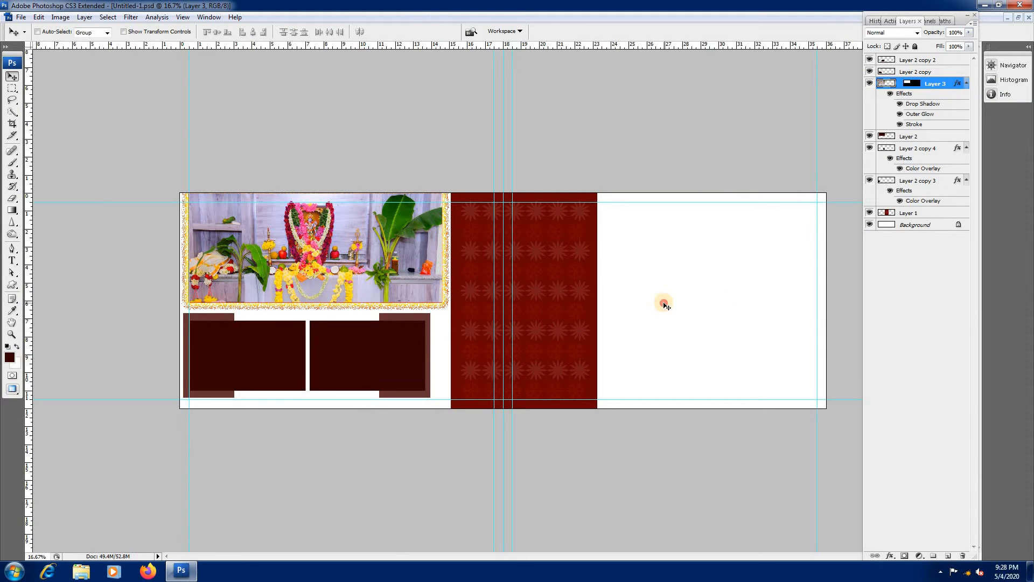
pyautogui.rightClick(664, 304)
pyautogui.click(697, 311)
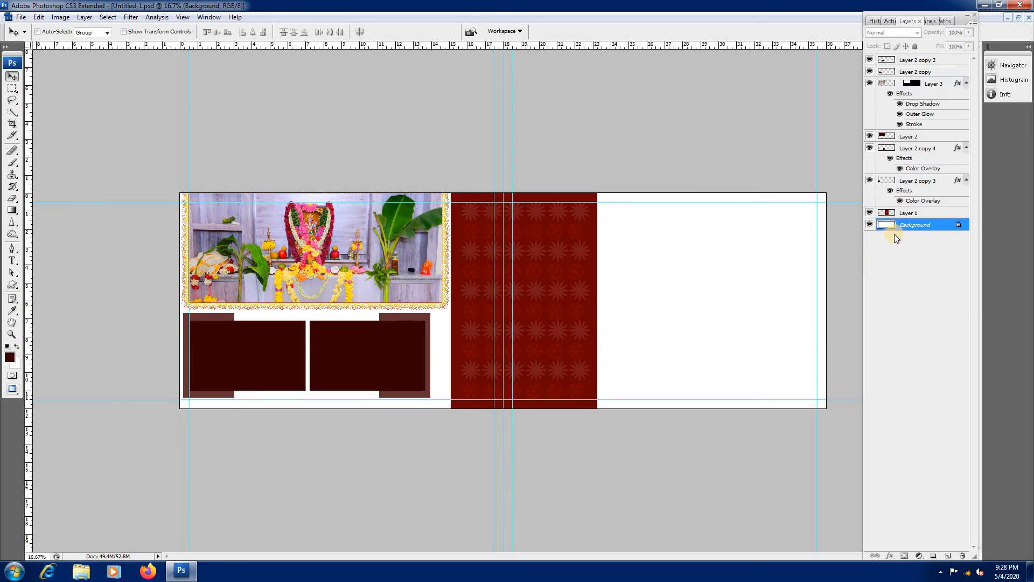
pyautogui.click(921, 557)
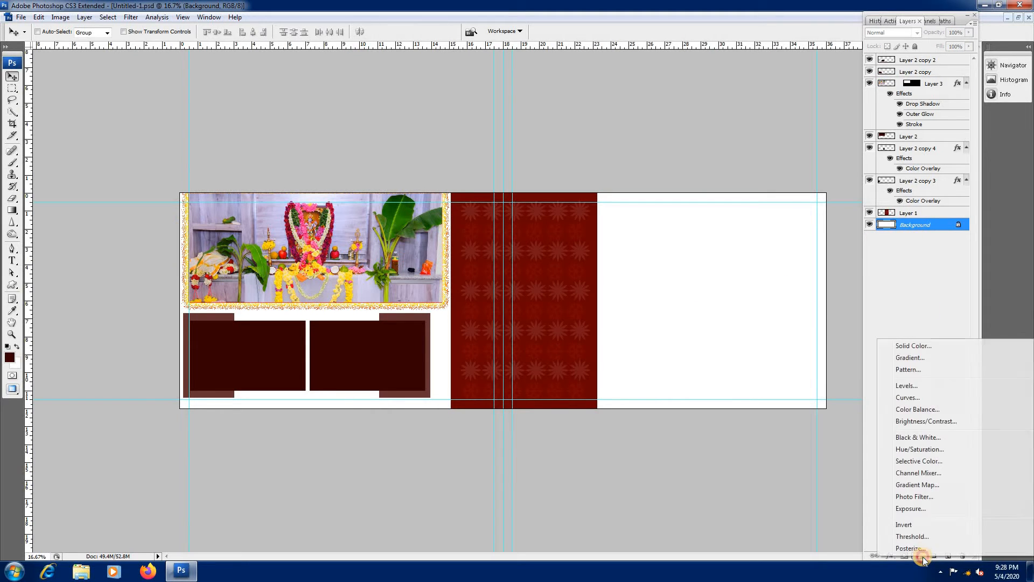
pyautogui.click(908, 358)
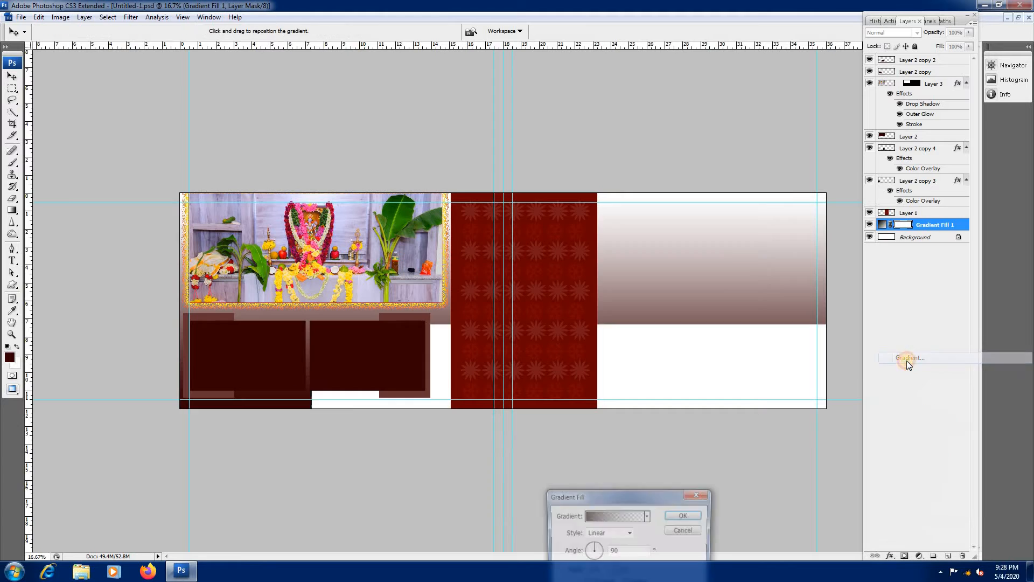
pyautogui.click(647, 516)
pyautogui.click(649, 479)
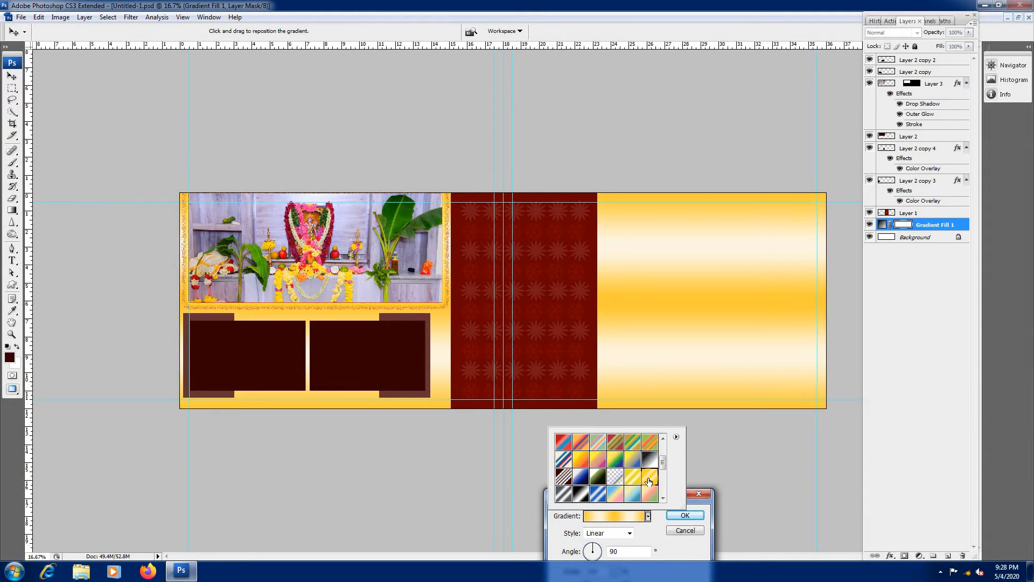
pyautogui.click(668, 493)
pyautogui.moveTo(668, 493); pyautogui.dragTo(801, 394)
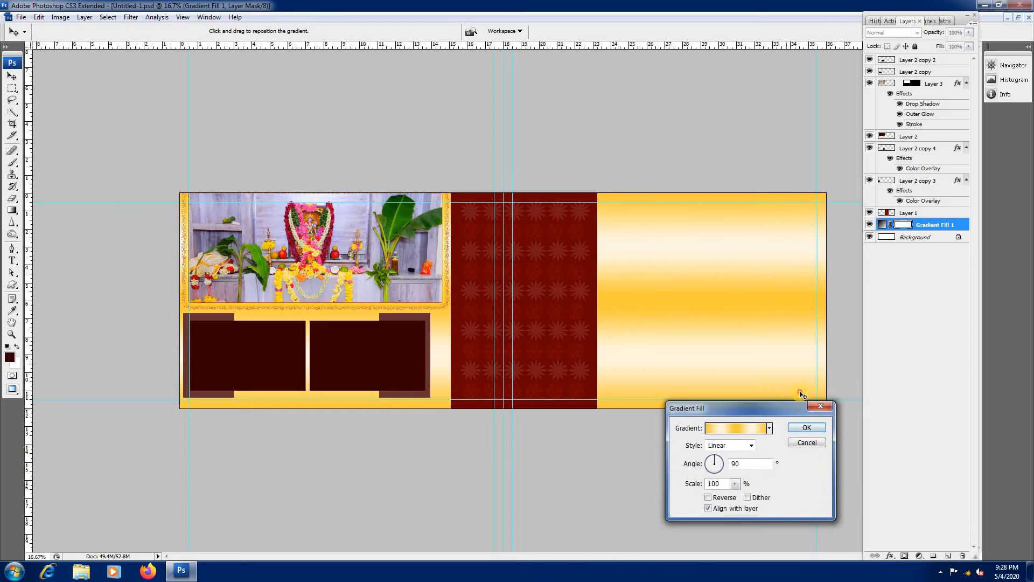
# Step: Set the background Gradient Fill's style to Diamond and apply it
pyautogui.click(741, 431)
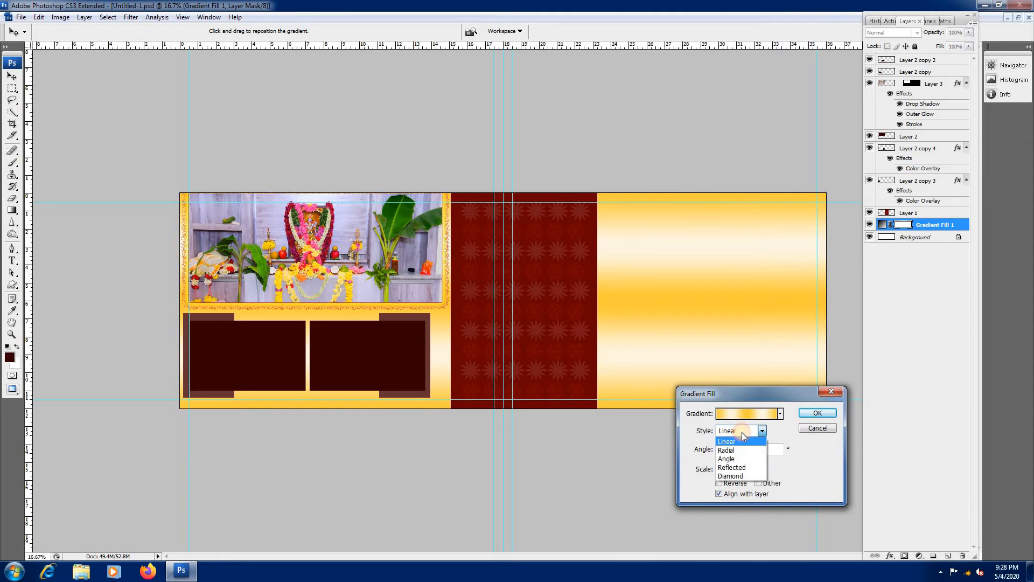
pyautogui.click(740, 477)
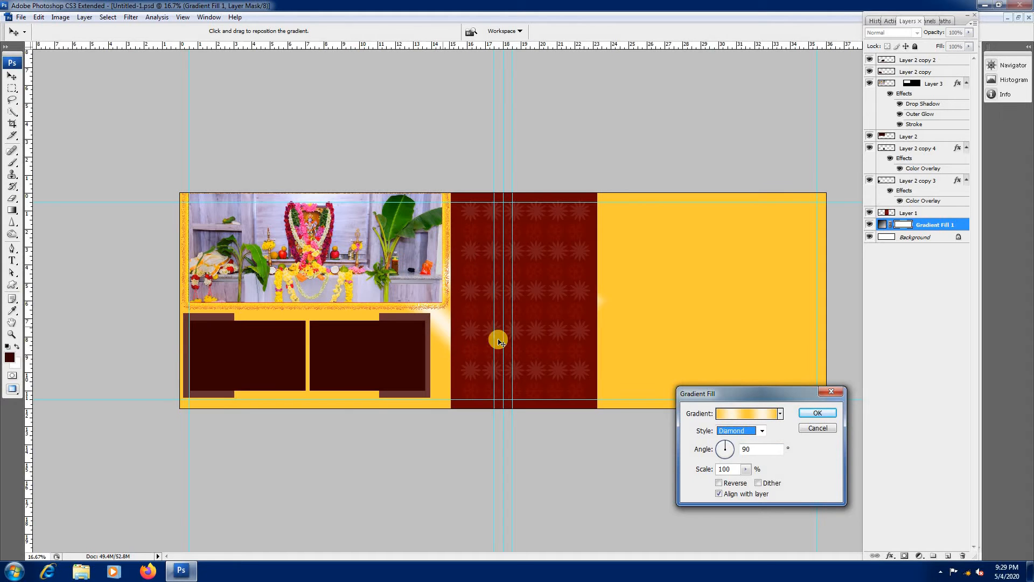
pyautogui.click(813, 416)
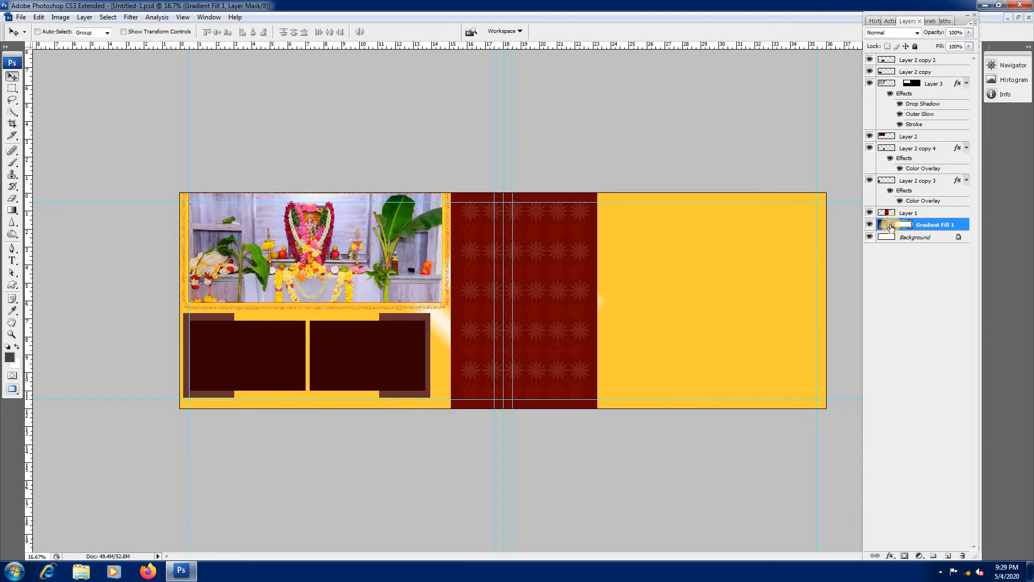
# Step: Load the left small dark frame below the shrine photo as a selection and open the photo SRI_3023
pyautogui.keyDown('ctrl'); pyautogui.click(264, 353); pyautogui.keyUp('ctrl')
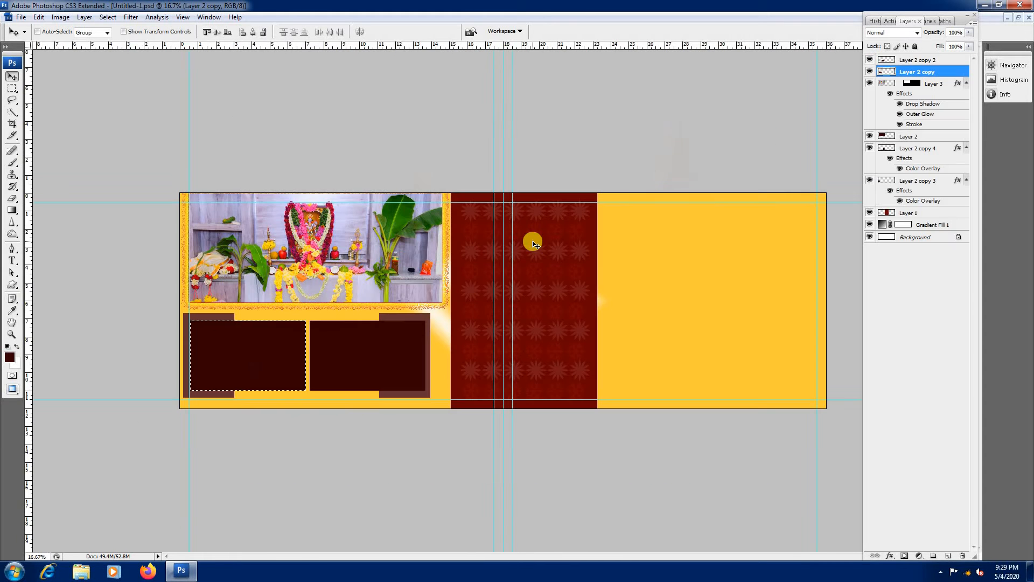
pyautogui.hotkey('ctrl', 'o')
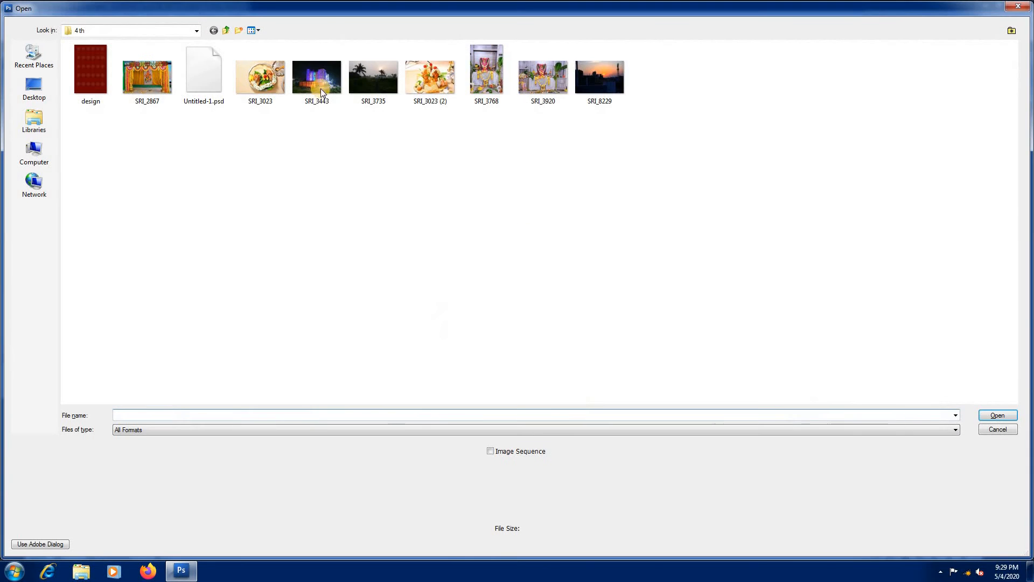
pyautogui.click(260, 76)
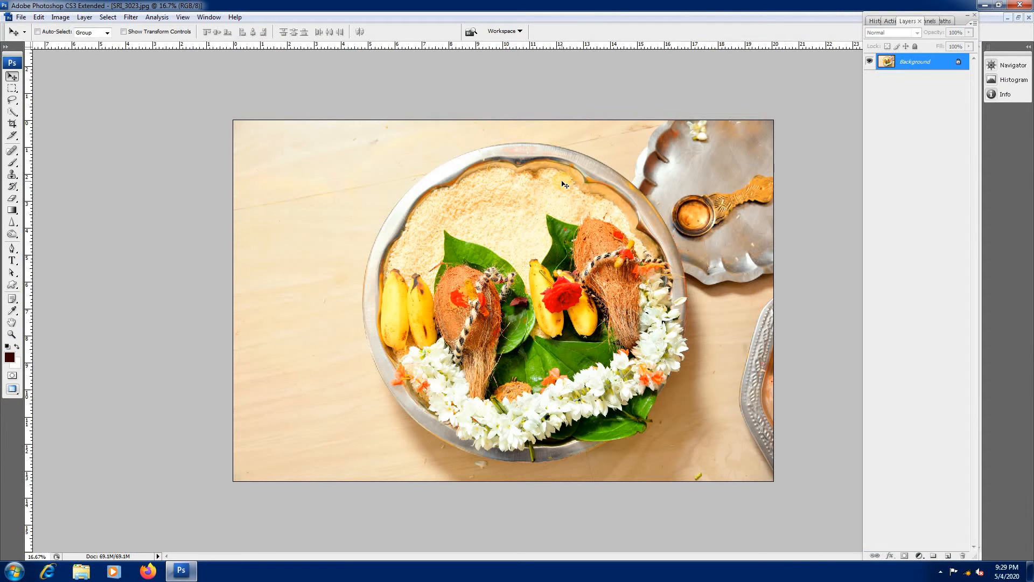
# Step: Apply Shadows/Highlights to the plate photo with highlights amount 15%, color correction +42 and midtone contrast +4
pyautogui.click(61, 17)
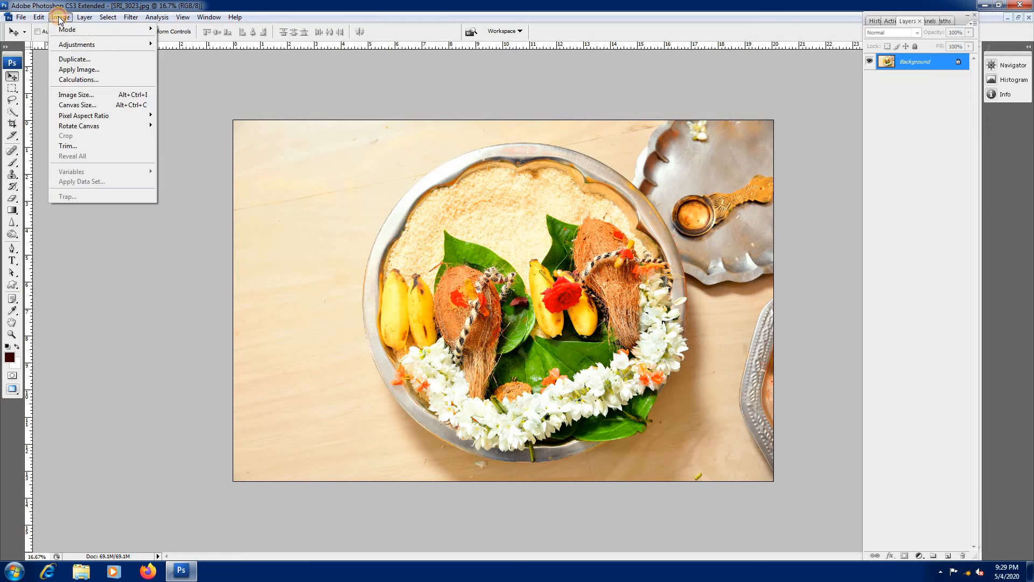
pyautogui.moveTo(81, 45)
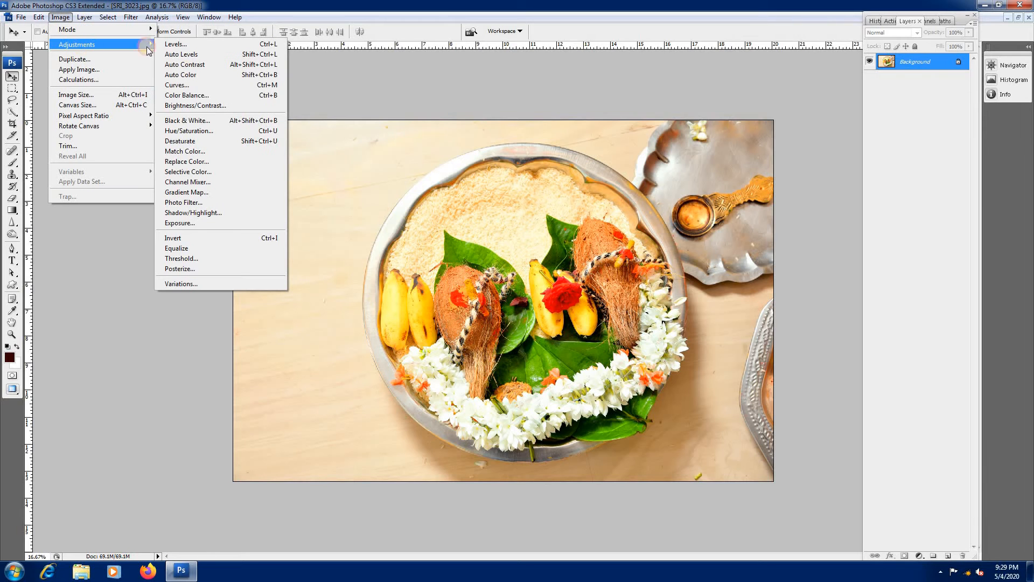
pyautogui.click(194, 212)
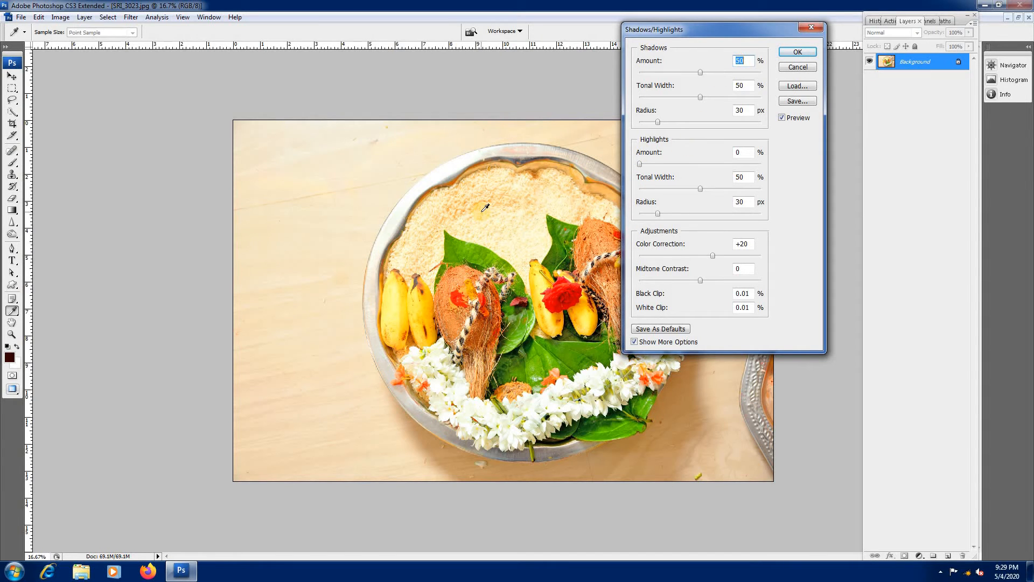
pyautogui.moveTo(771, 28); pyautogui.dragTo(873, 28)
pyautogui.moveTo(745, 164); pyautogui.dragTo(755, 164)
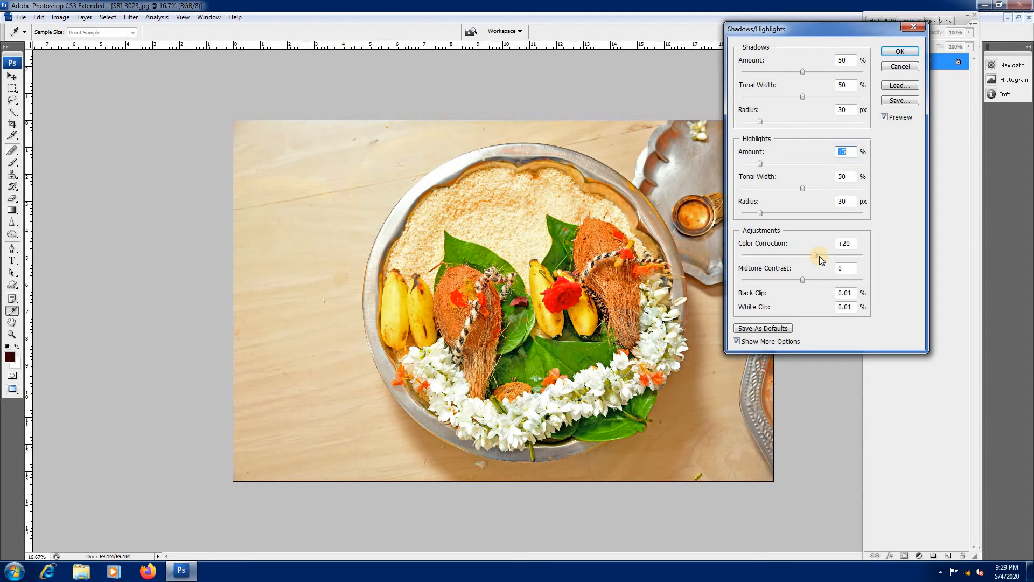
pyautogui.moveTo(829, 257)
pyautogui.mouseDown()
pyautogui.moveTo(815, 280)
pyautogui.moveTo(795, 280)
pyautogui.moveTo(805, 279)
pyautogui.mouseUp()
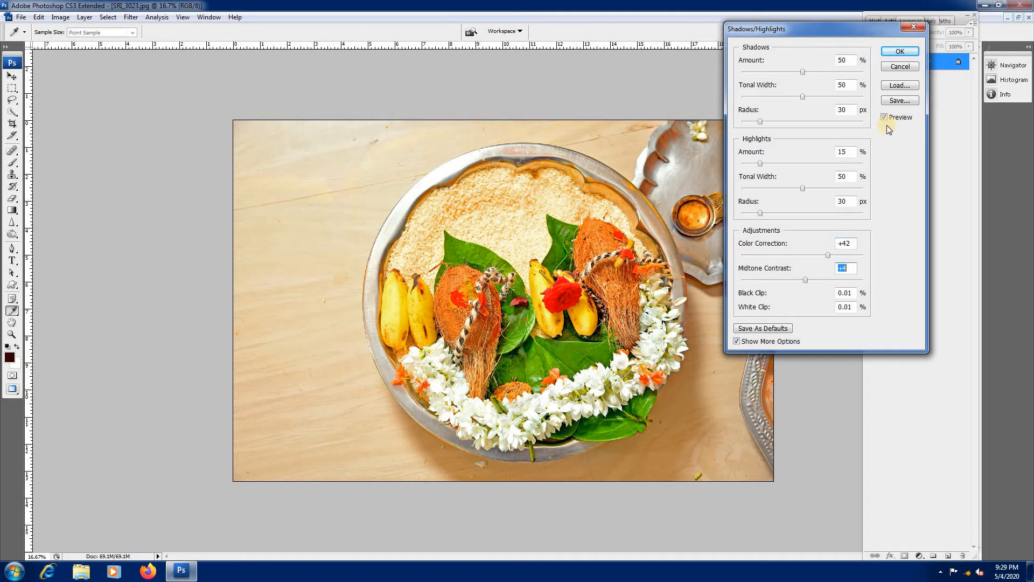
pyautogui.click(901, 52)
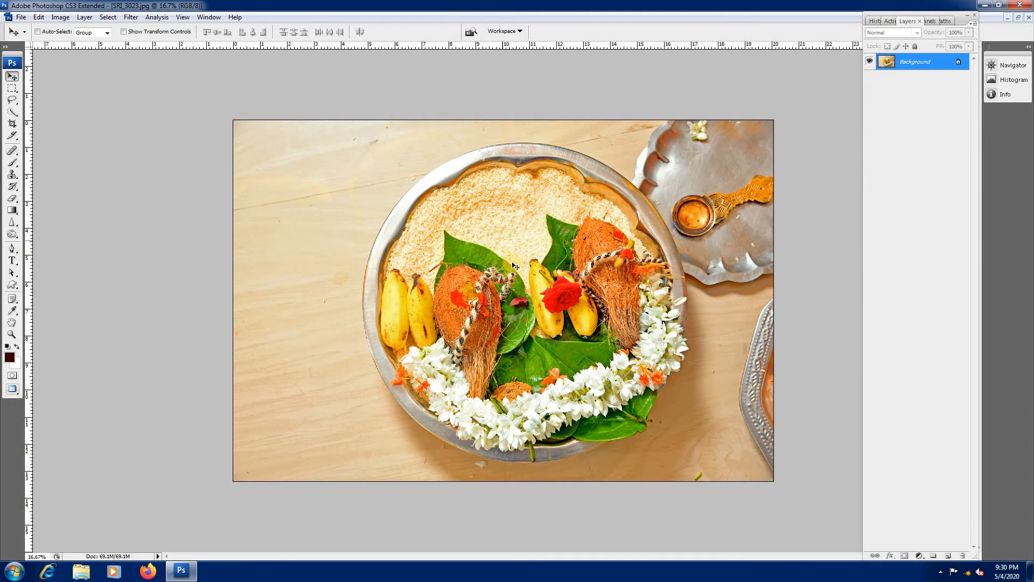
# Step: Copy the entire adjusted plate photo, close its file and paste it into the selected left frame
pyautogui.hotkey('ctrl', 'a')
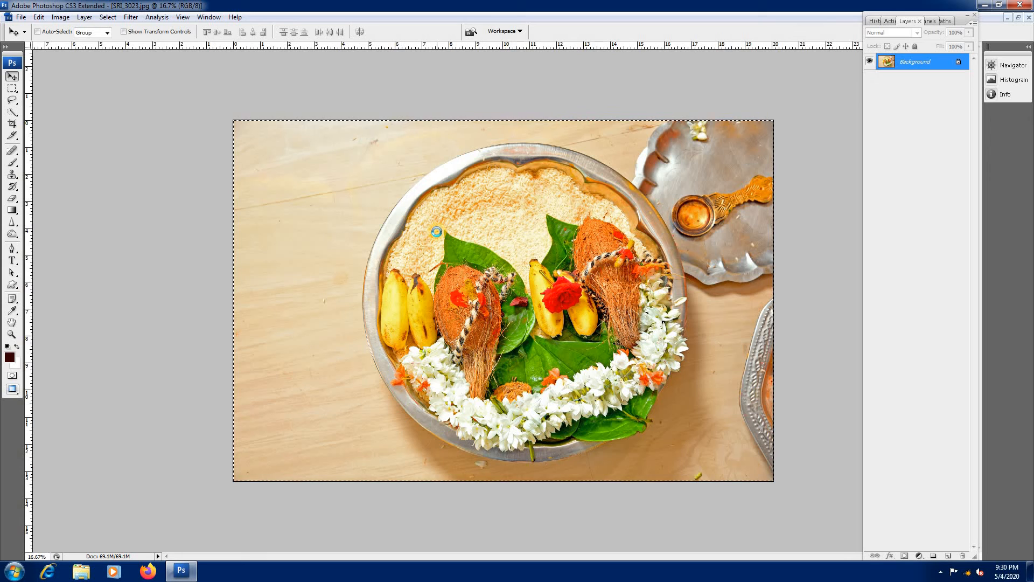
pyautogui.hotkey('ctrl', 'w')
pyautogui.click(519, 218)
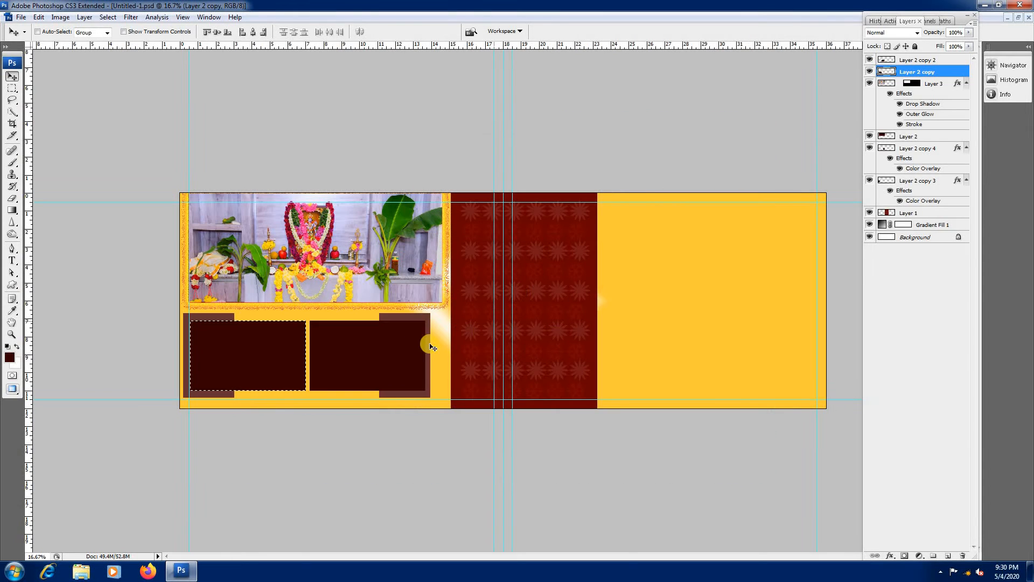
pyautogui.hotkey('ctrl', 'shift', 'v')
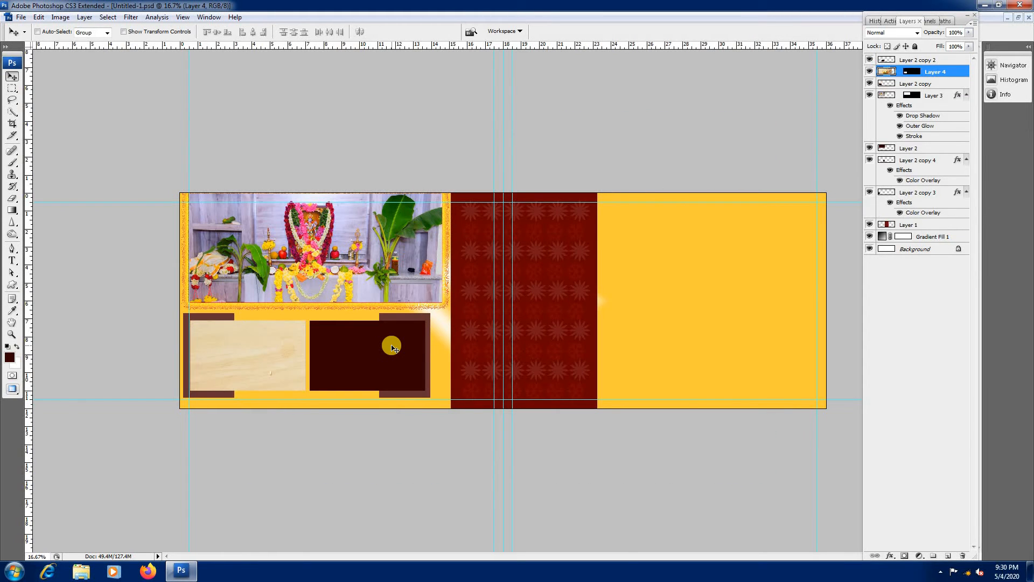
# Step: Scale the pasted plate photo to 22% and position it to fill the left small frame
pyautogui.hotkey('ctrl', 't')
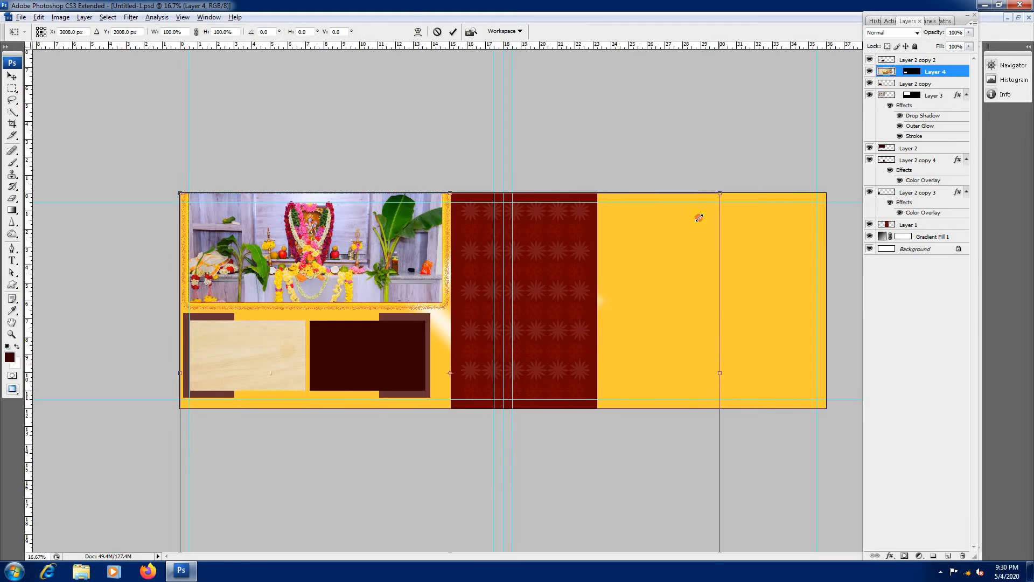
pyautogui.moveTo(699, 218); pyautogui.dragTo(546, 312)
pyautogui.moveTo(493, 345); pyautogui.dragTo(316, 341)
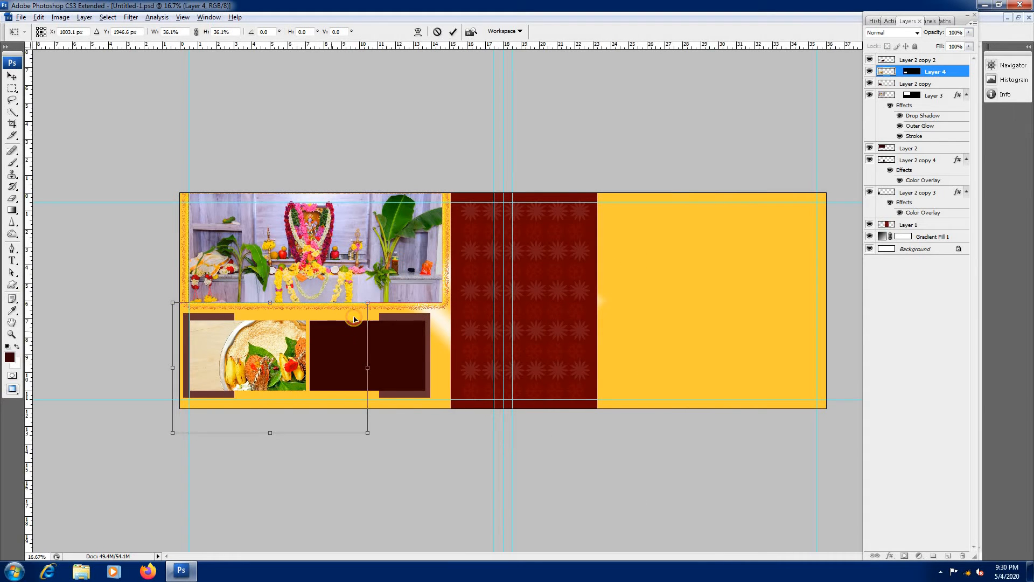
pyautogui.moveTo(367, 303); pyautogui.dragTo(286, 332)
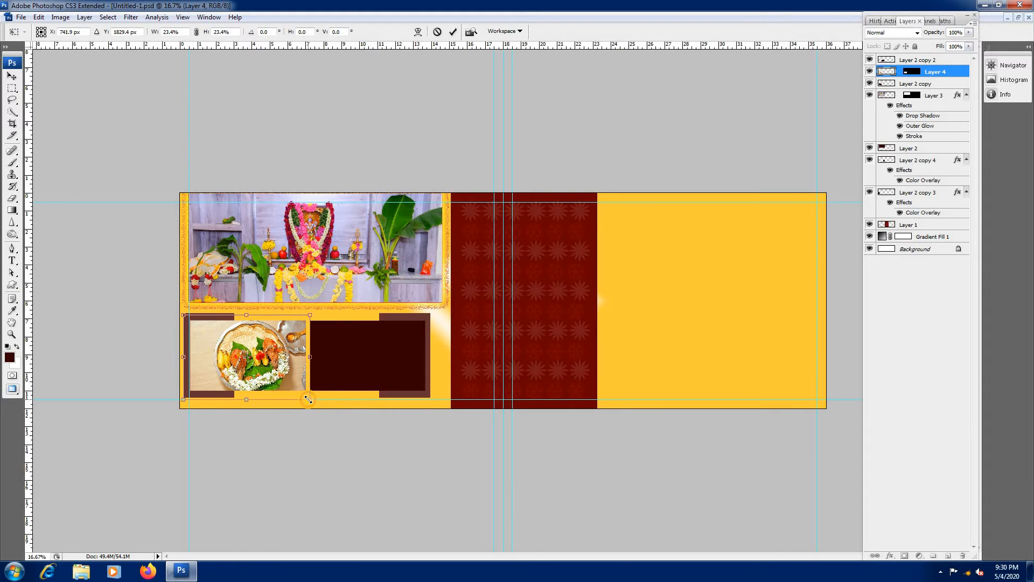
pyautogui.moveTo(309, 399); pyautogui.dragTo(302, 394)
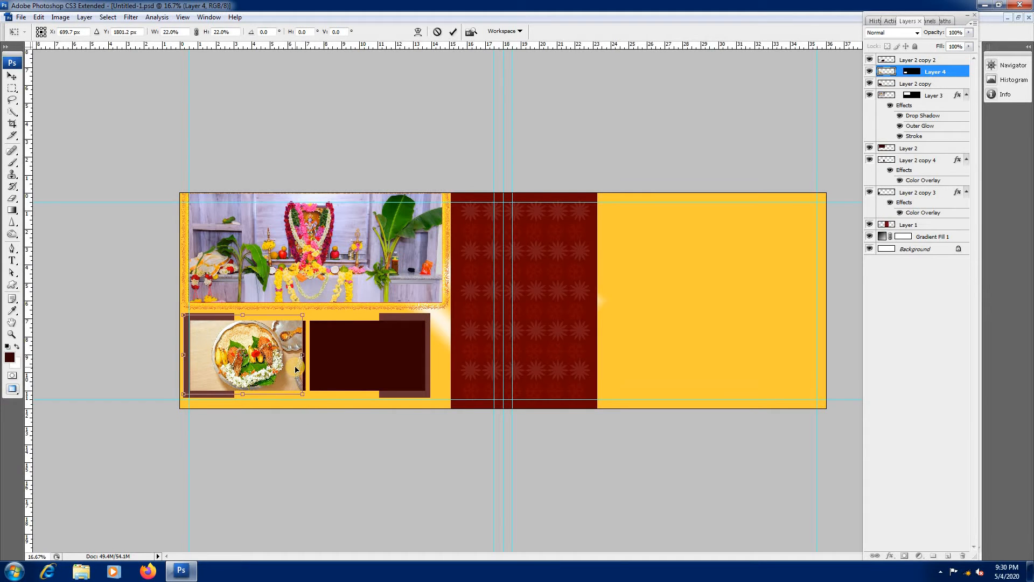
pyautogui.press('Right')
pyautogui.press('Right')
pyautogui.press('Right')
pyautogui.press('Right')
pyautogui.press('Right')
pyautogui.press('Right')
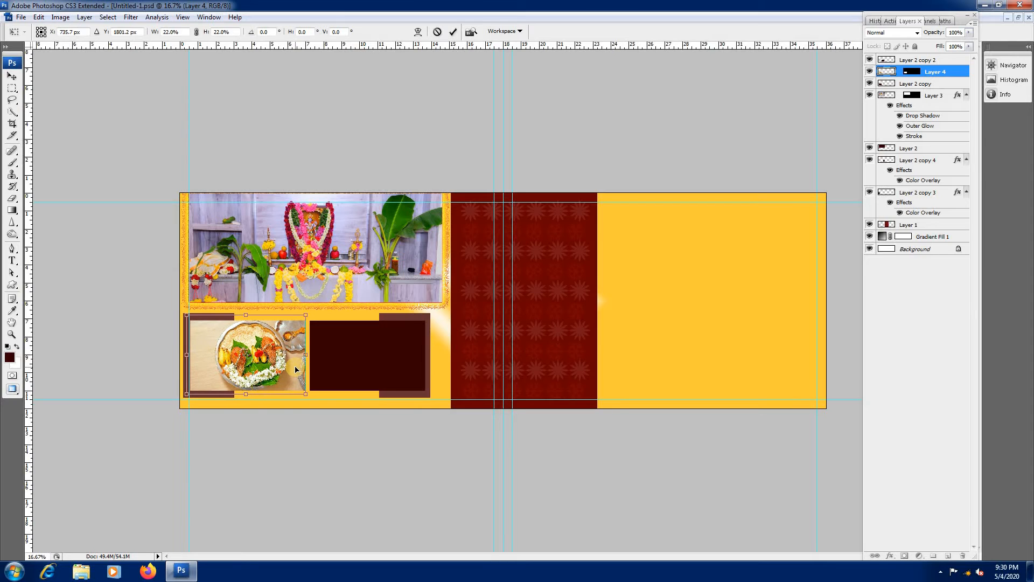
pyautogui.press('Return')
# Step: Load the remaining dark frame beside the plate photo as a selection and open the photo SRI_3023 (2)
pyautogui.rightClick(333, 360)
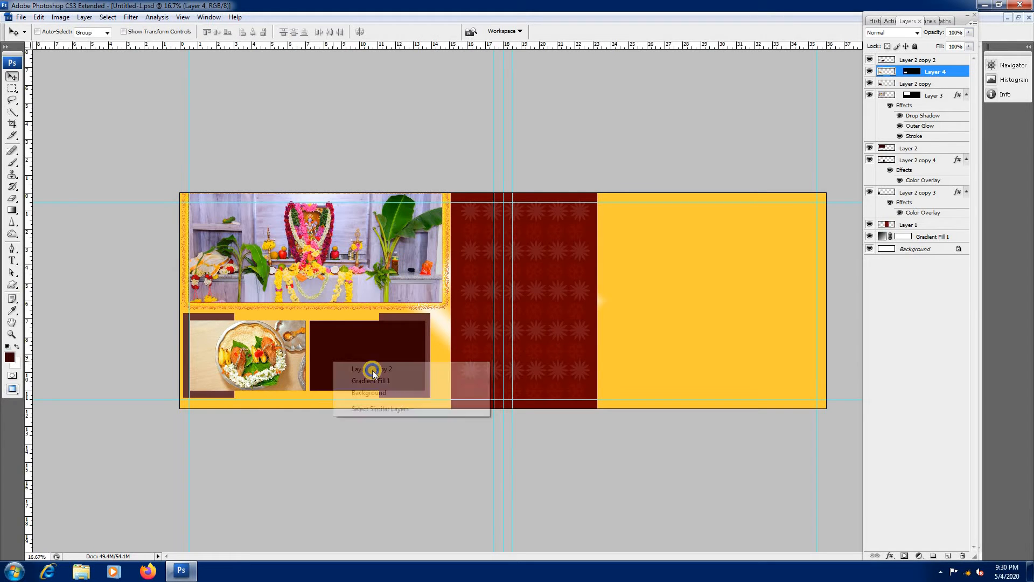
pyautogui.click(371, 369)
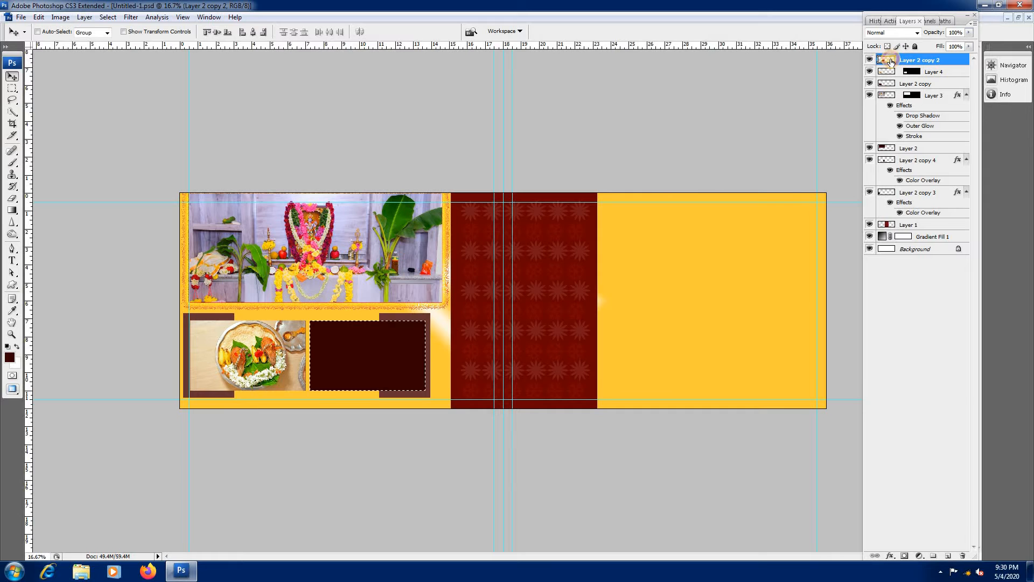
pyautogui.keyDown('ctrl'); pyautogui.click(888, 61); pyautogui.keyUp('ctrl')
pyautogui.hotkey('ctrl', 'o')
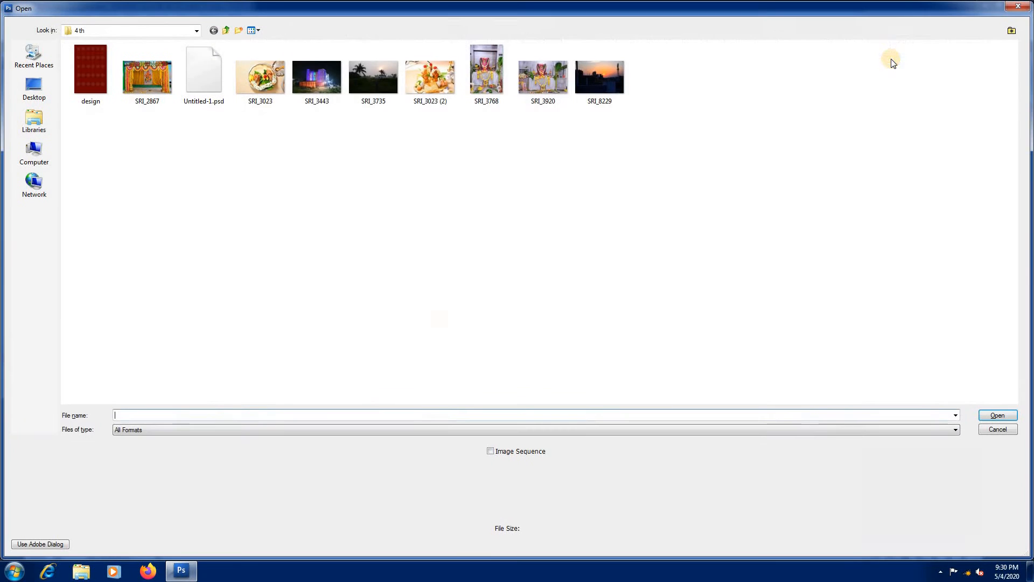
pyautogui.doubleClick(439, 89)
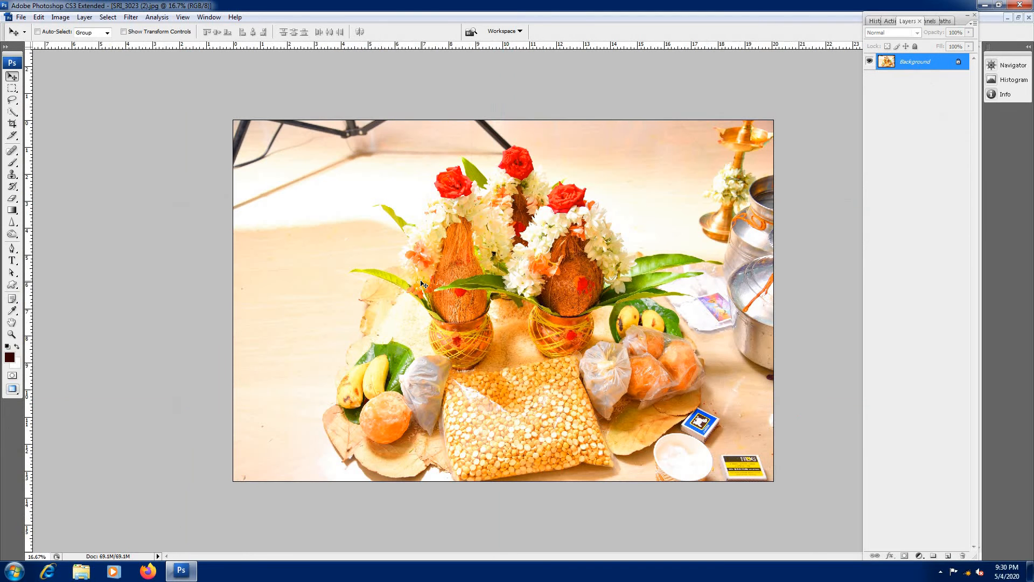
# Step: Apply Shadows/Highlights to the coconut pots photo with highlights amount 8%, color correction +42 and midtone contrast +12
pyautogui.click(60, 17)
pyautogui.click(85, 45)
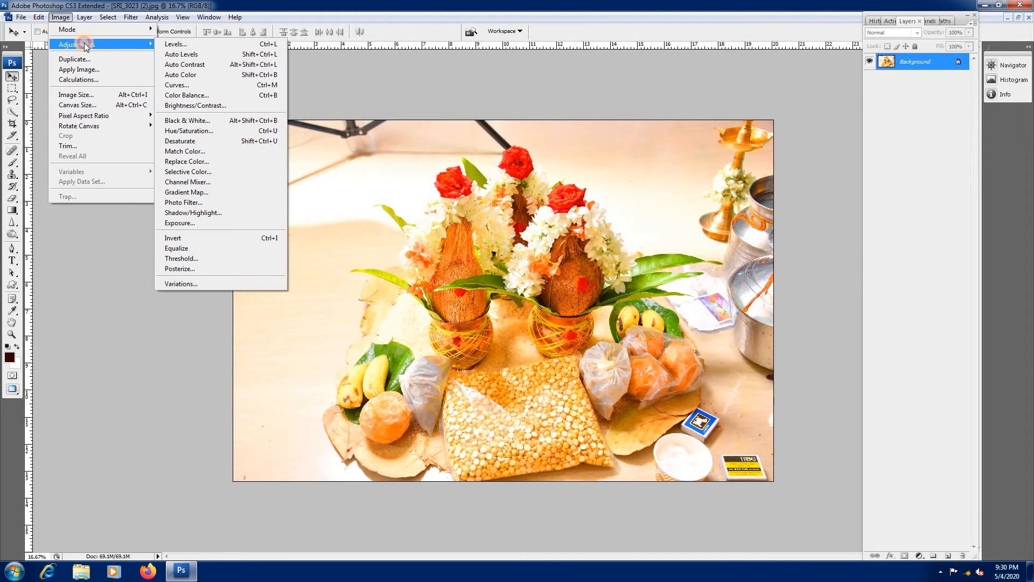
pyautogui.click(194, 212)
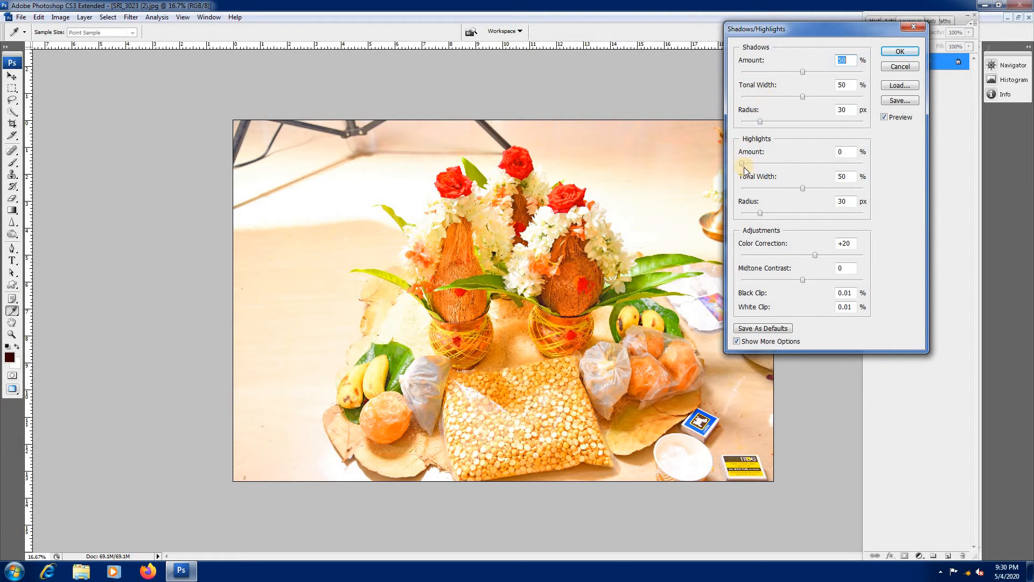
pyautogui.moveTo(744, 165); pyautogui.dragTo(752, 165)
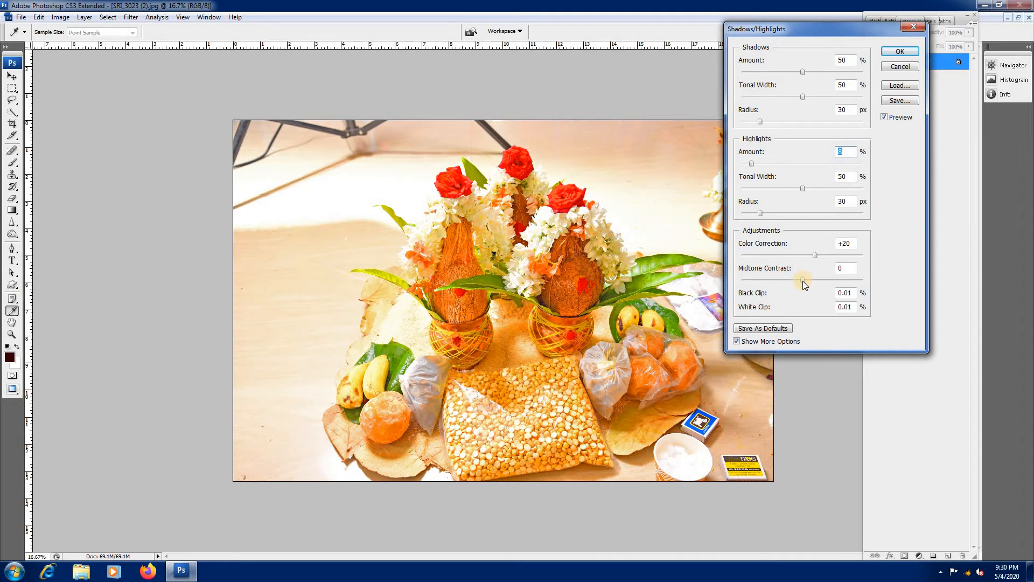
pyautogui.moveTo(802, 280); pyautogui.dragTo(828, 255)
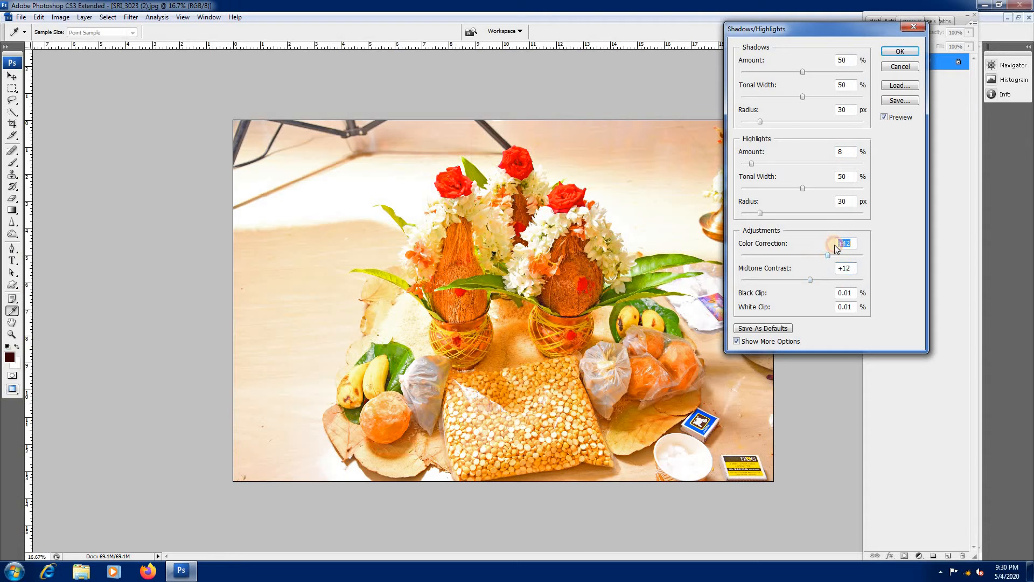
pyautogui.click(895, 52)
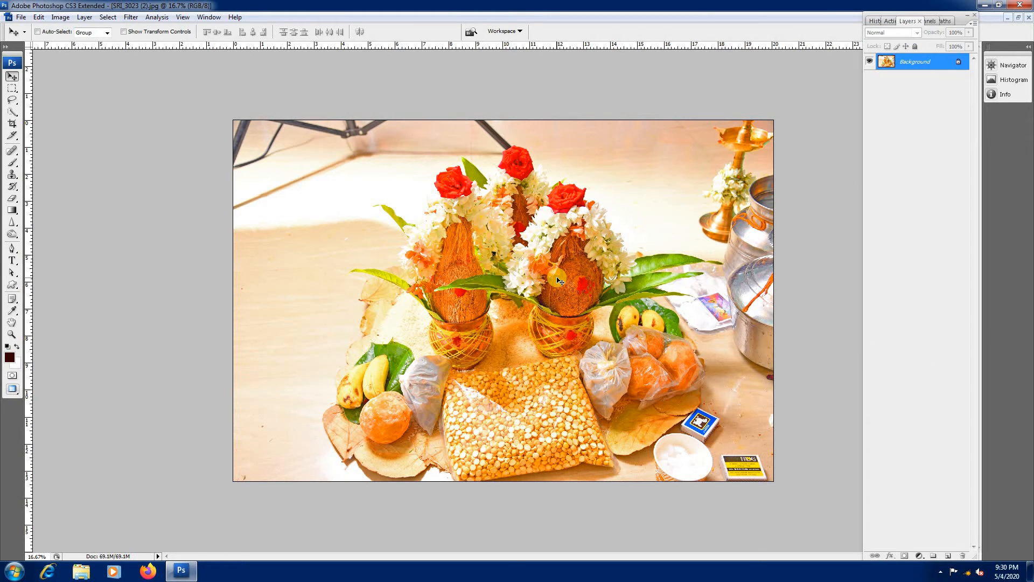
# Step: Copy the entire adjusted coconut pots photo, close its file and paste it into the selected right frame
pyautogui.hotkey('ctrl', 'a')
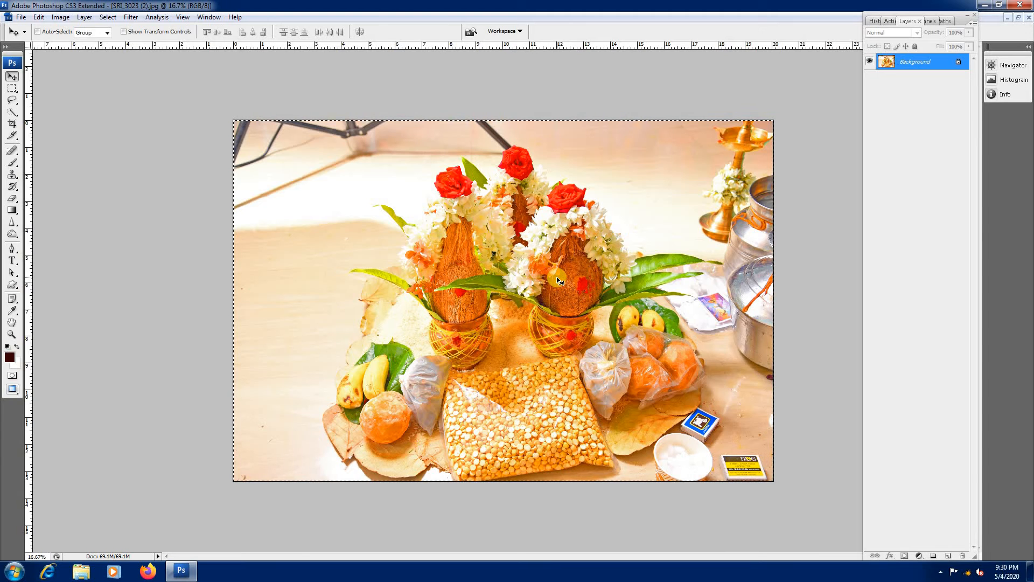
pyautogui.hotkey('ctrl', 'w')
pyautogui.click(522, 218)
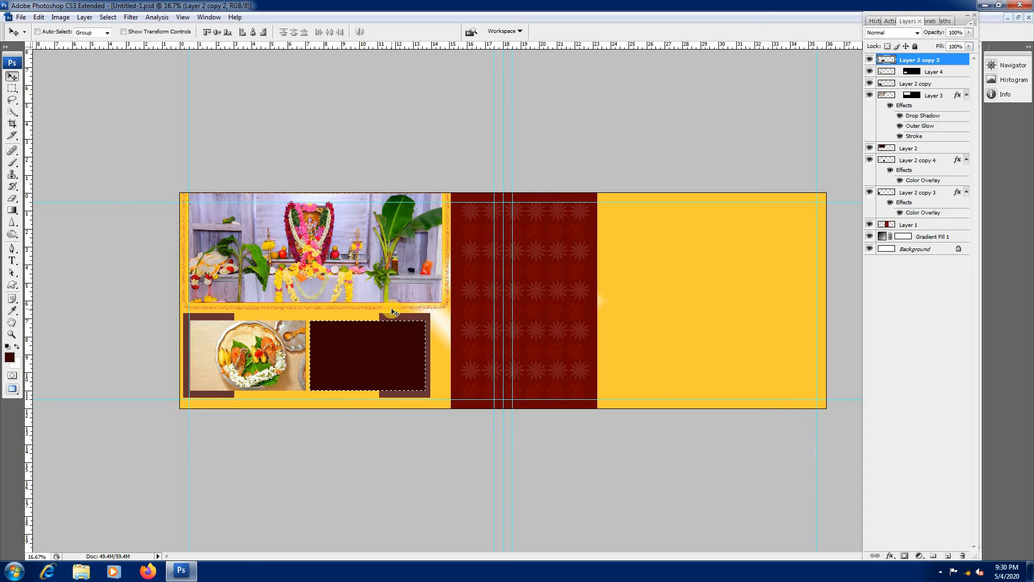
pyautogui.hotkey('ctrl', 'shift', 'v')
# Step: Scale the pasted coconut pots photo to about 21.6% and position it to fill the right small frame
pyautogui.hotkey('ctrl', 't')
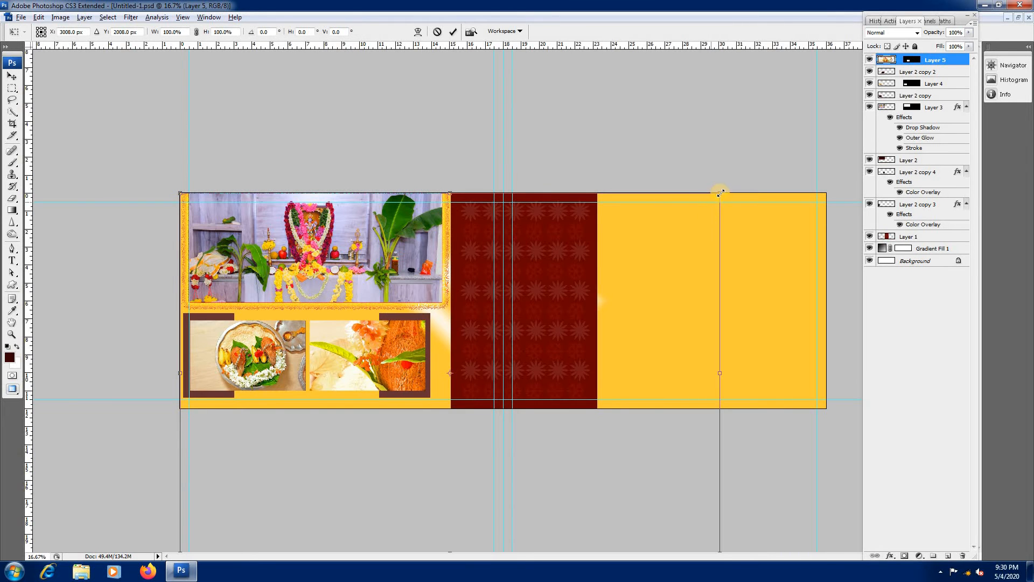
pyautogui.moveTo(720, 193); pyautogui.dragTo(401, 343)
pyautogui.moveTo(442, 314); pyautogui.dragTo(393, 345)
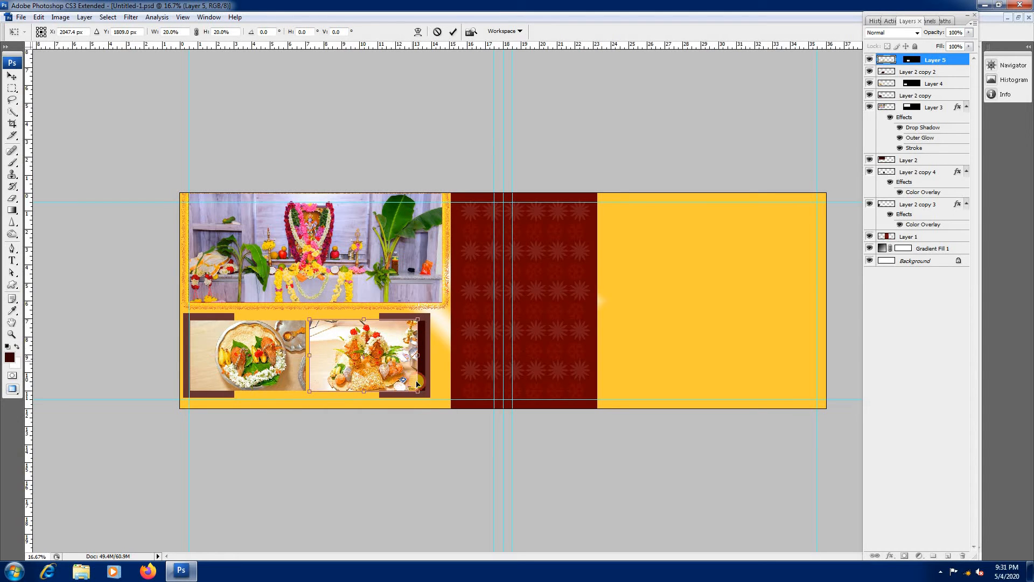
pyautogui.moveTo(418, 391); pyautogui.dragTo(425, 394)
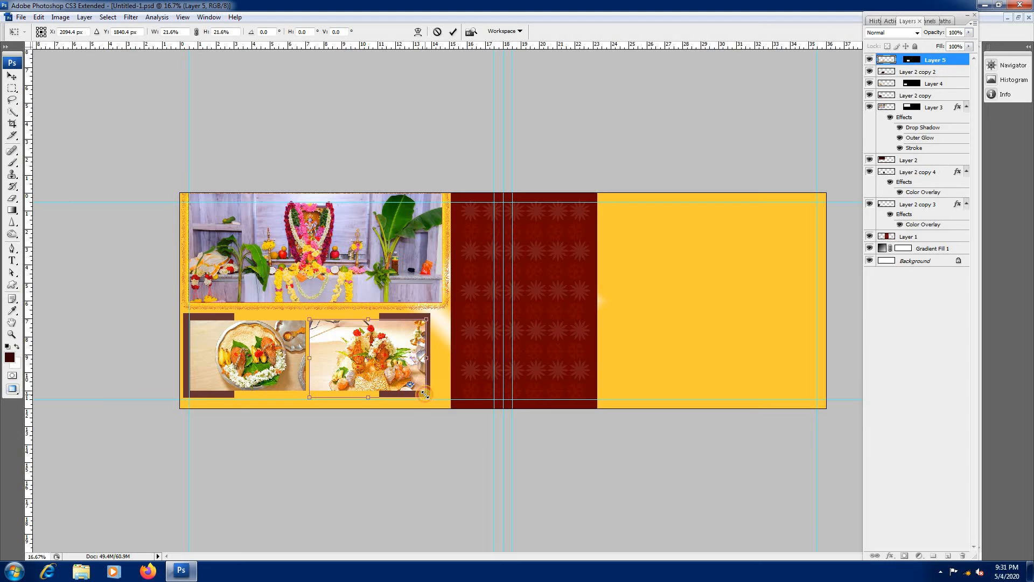
pyautogui.press('Return')
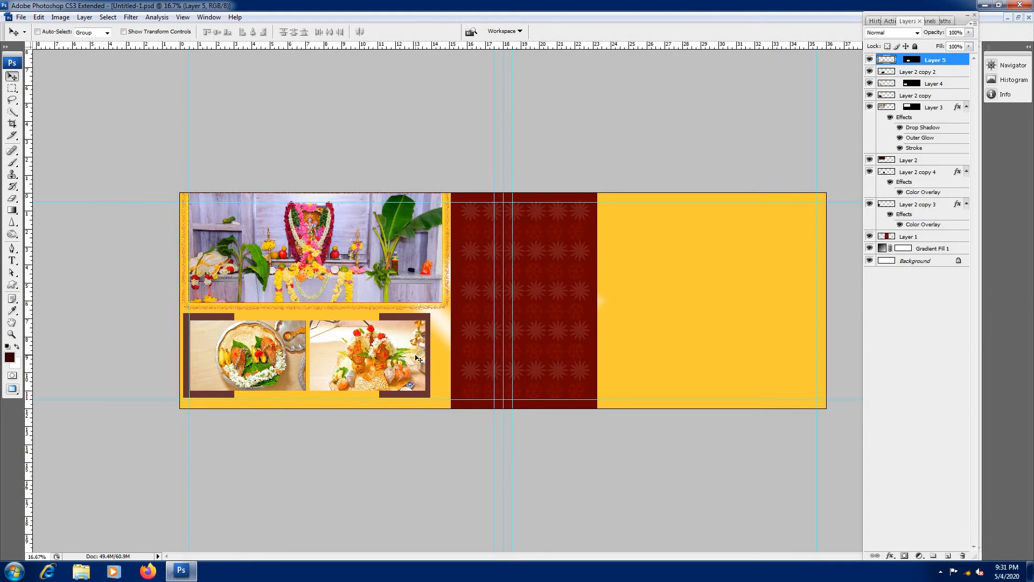
# Step: Duplicate the brown accent behind the plate photo, rotate it 90°, scale it to 159.7% centered behind both small photos, and set its opacity to 60%
pyautogui.scroll(2, 416, 356)
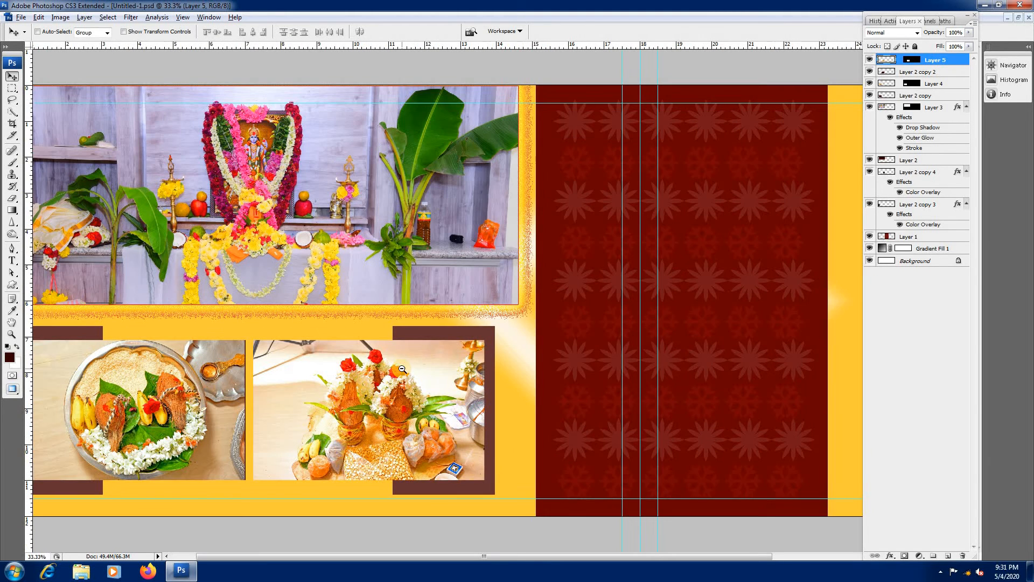
pyautogui.scroll(-1, 401, 369)
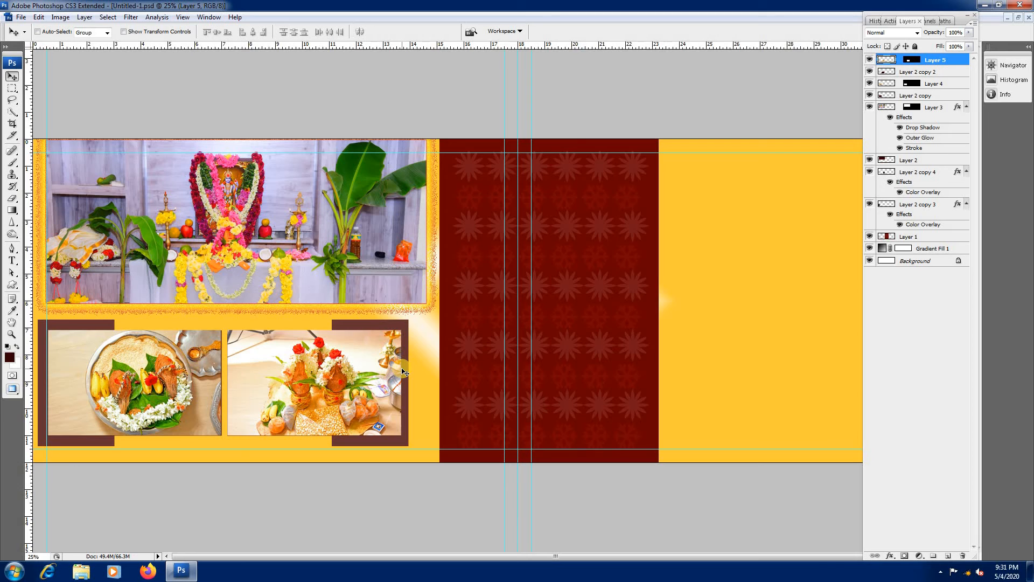
pyautogui.keyDown('ctrl'); pyautogui.click(132, 334); pyautogui.keyUp('ctrl')
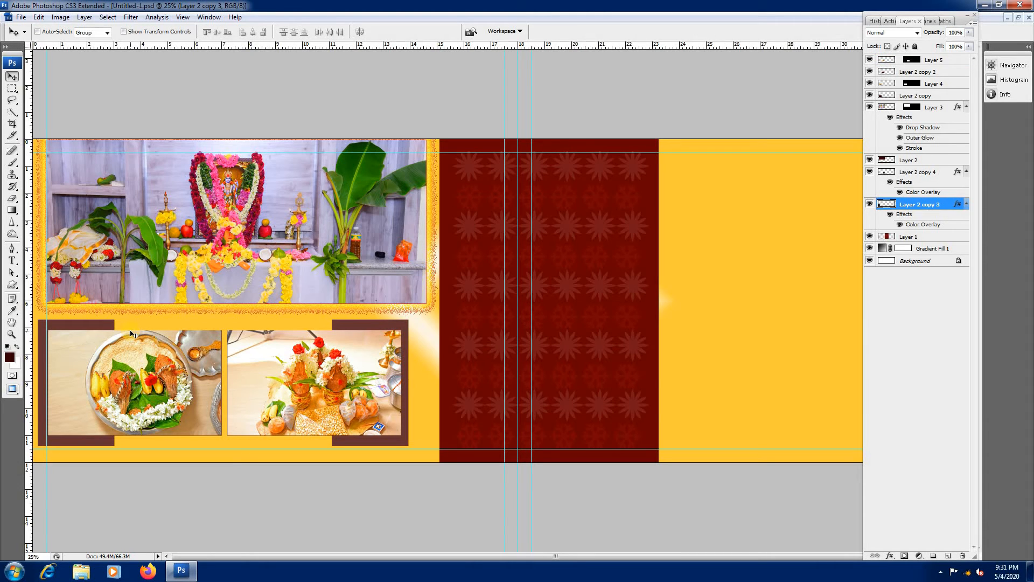
pyautogui.moveTo(110, 325); pyautogui.dragTo(299, 459)
pyautogui.hotkey('ctrl', 't')
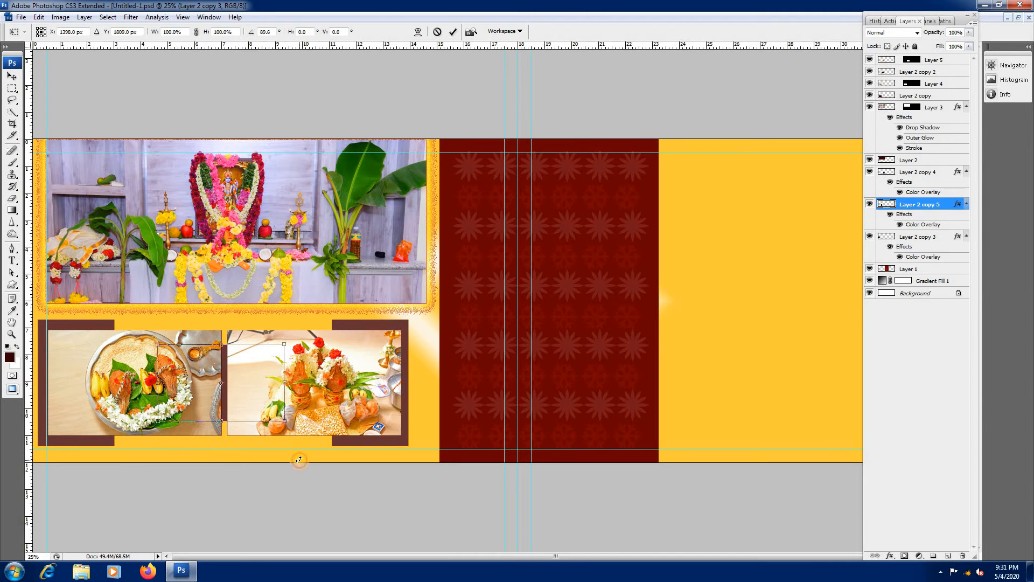
pyautogui.moveTo(284, 343); pyautogui.dragTo(365, 325)
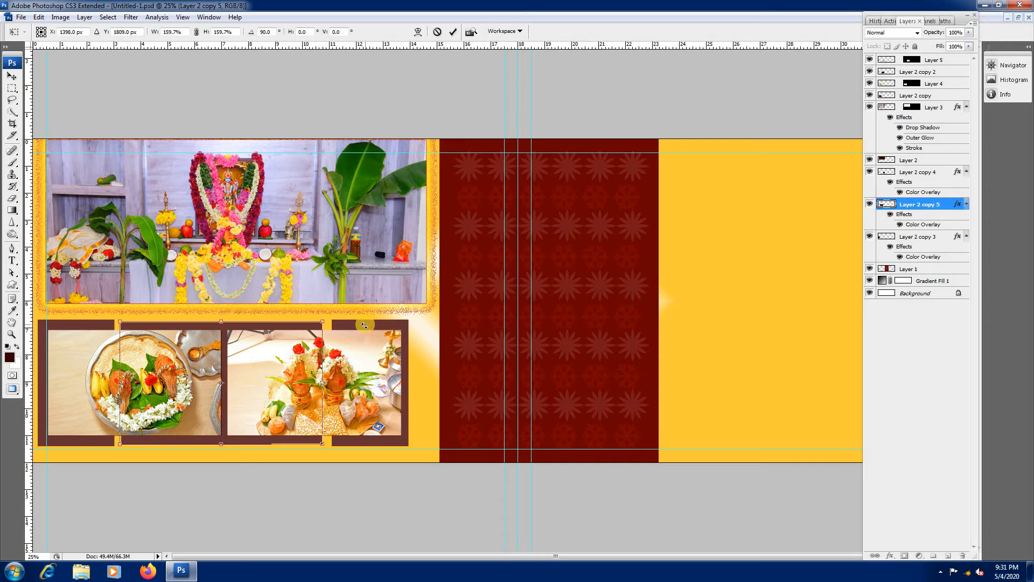
pyautogui.press('Return')
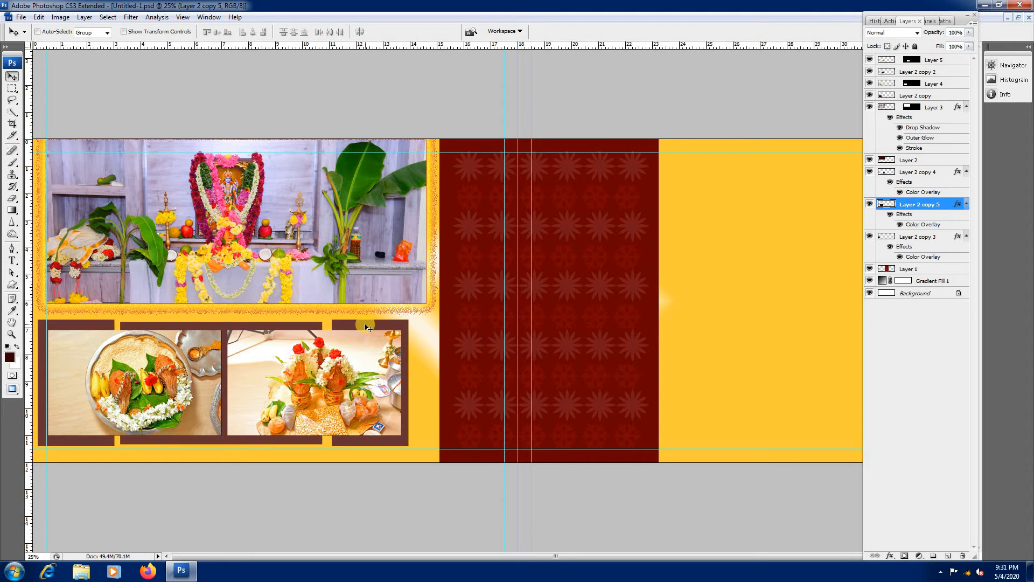
pyautogui.press('6')
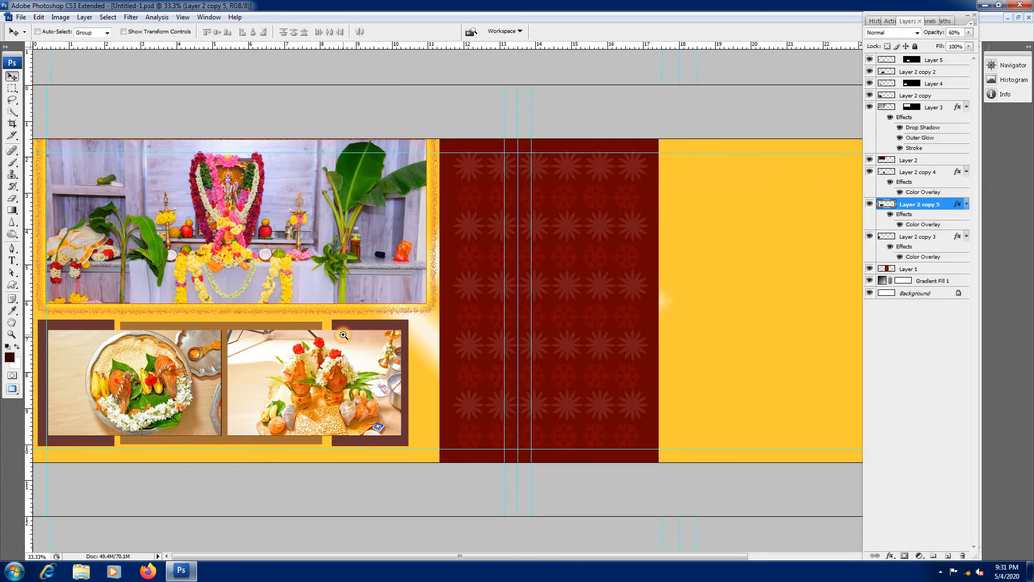
# Step: Add a white 13 px stroke positioned inside to the plate photo
pyautogui.hotkey('ctrl', '+')
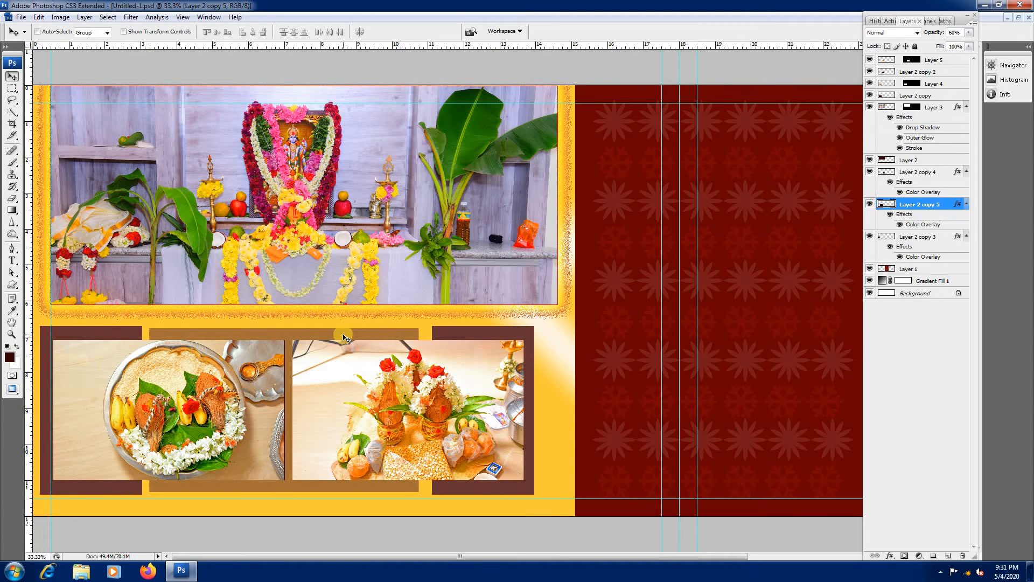
pyautogui.rightClick(248, 380)
pyautogui.click(259, 391)
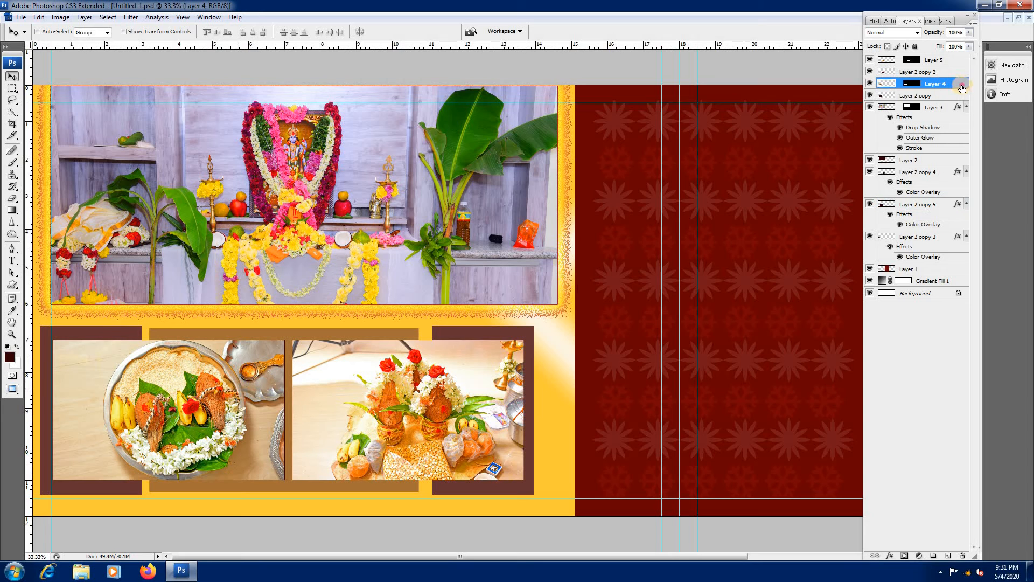
pyautogui.doubleClick(960, 85)
pyautogui.click(776, 259)
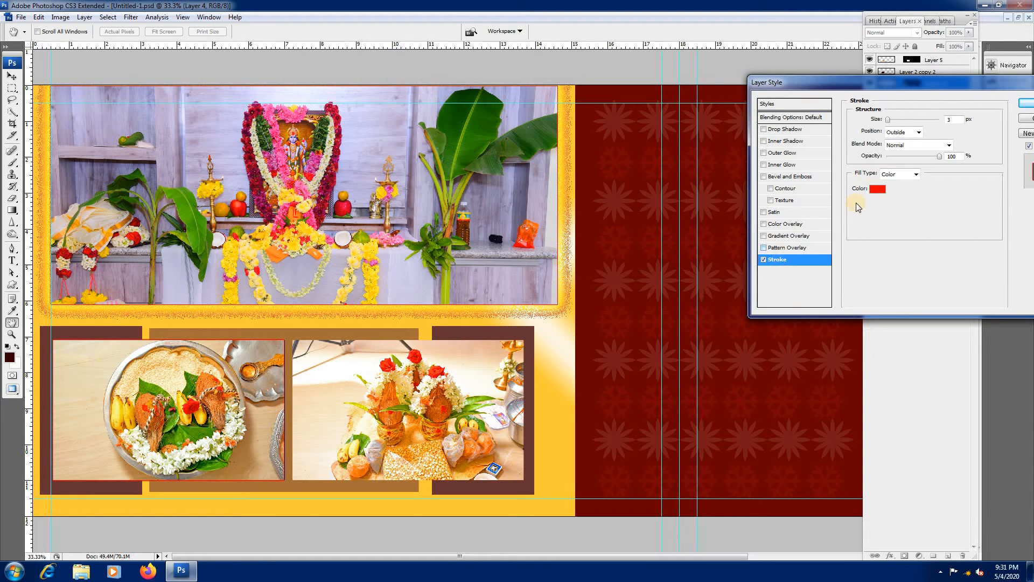
pyautogui.click(877, 188)
pyautogui.click(754, 211)
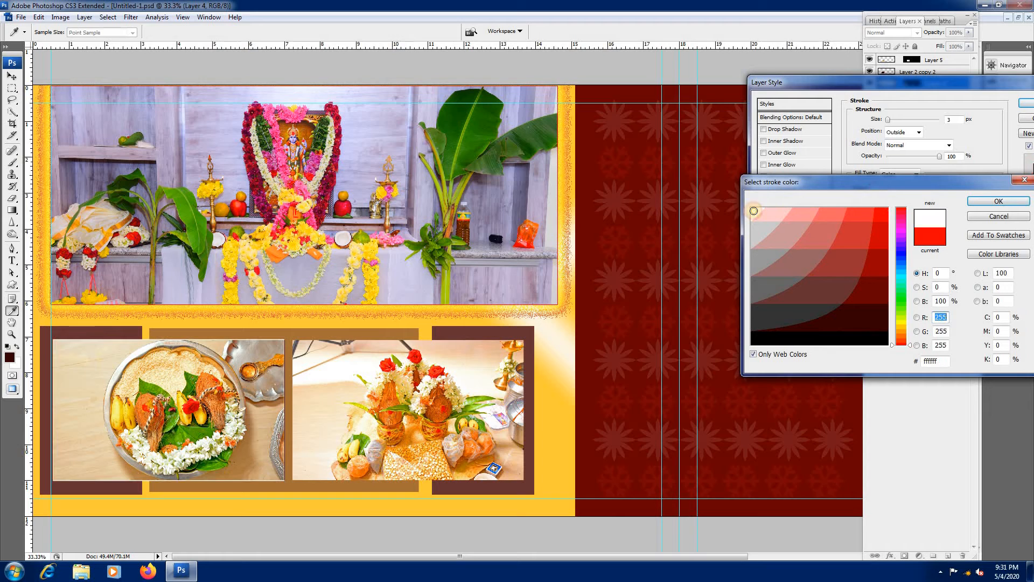
pyautogui.click(973, 204)
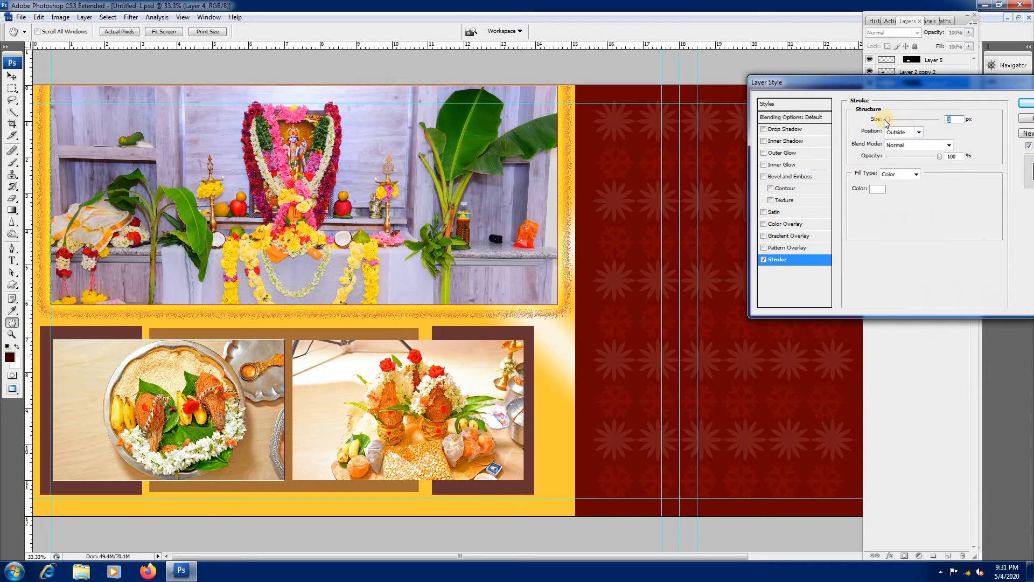
pyautogui.moveTo(890, 123); pyautogui.dragTo(893, 120)
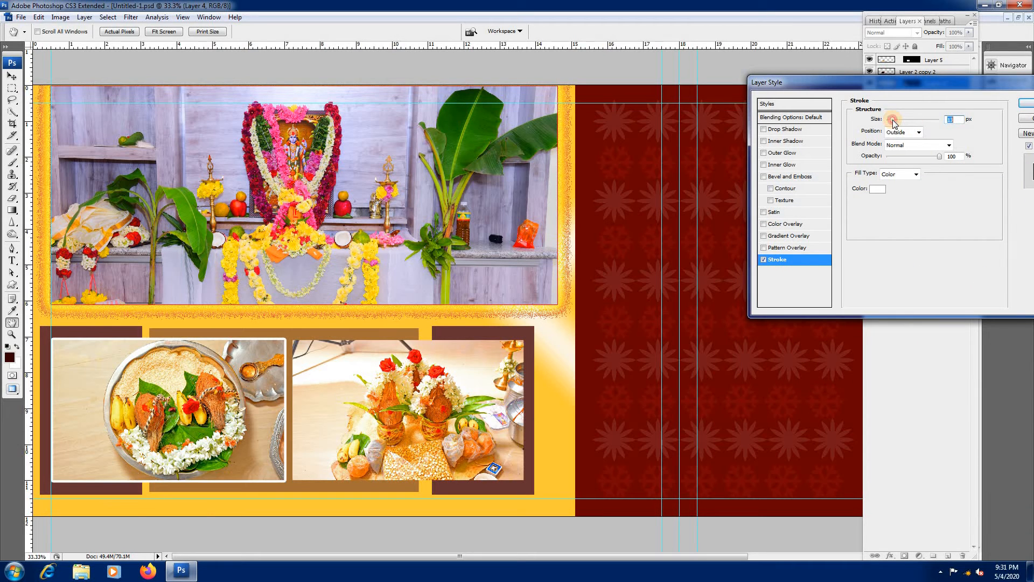
pyautogui.click(918, 132)
pyautogui.click(907, 152)
pyautogui.click(1026, 103)
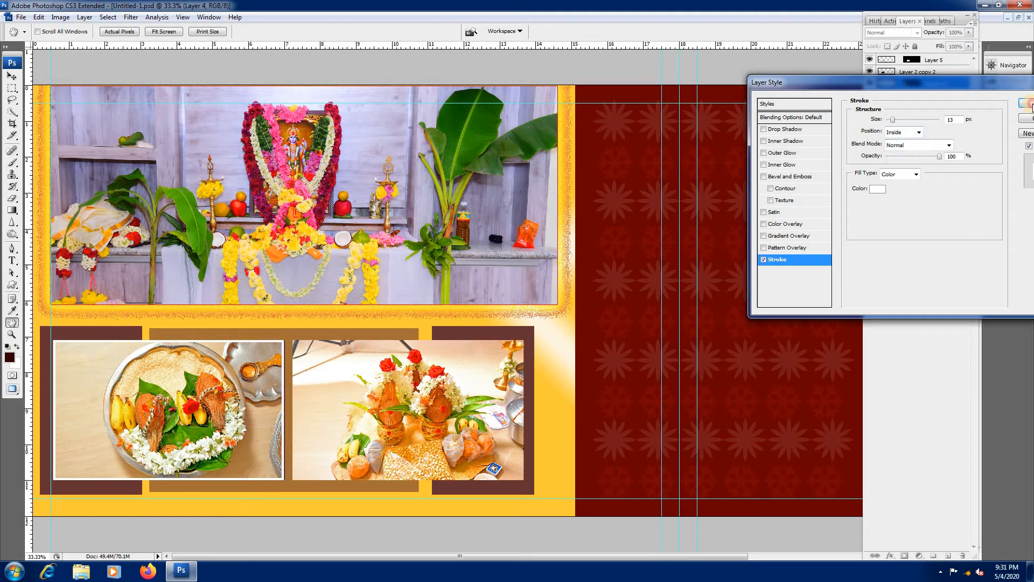
# Step: Copy the plate photo's layer style and paste it onto the coconut pots photo
pyautogui.rightClick(942, 87)
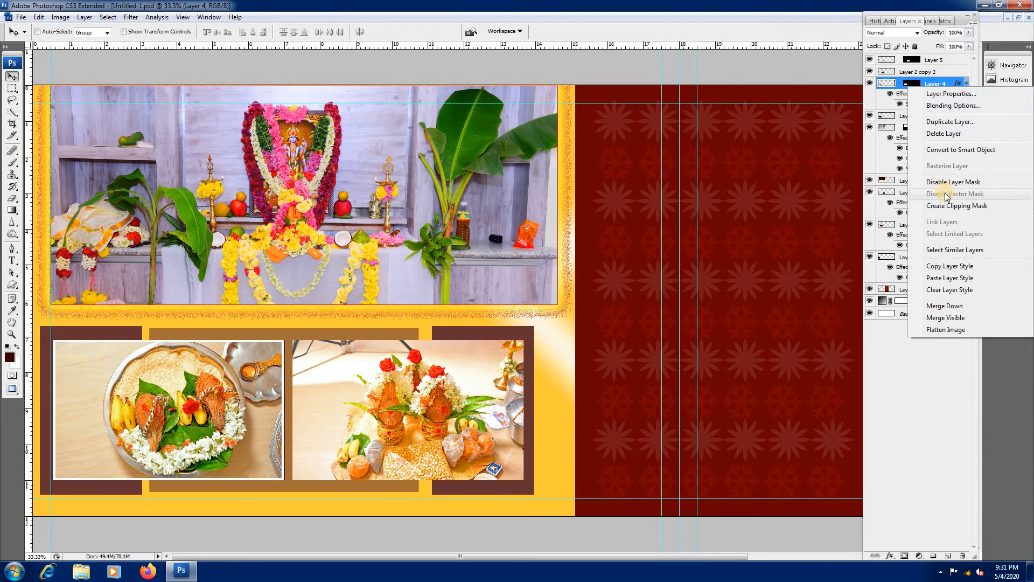
pyautogui.click(939, 266)
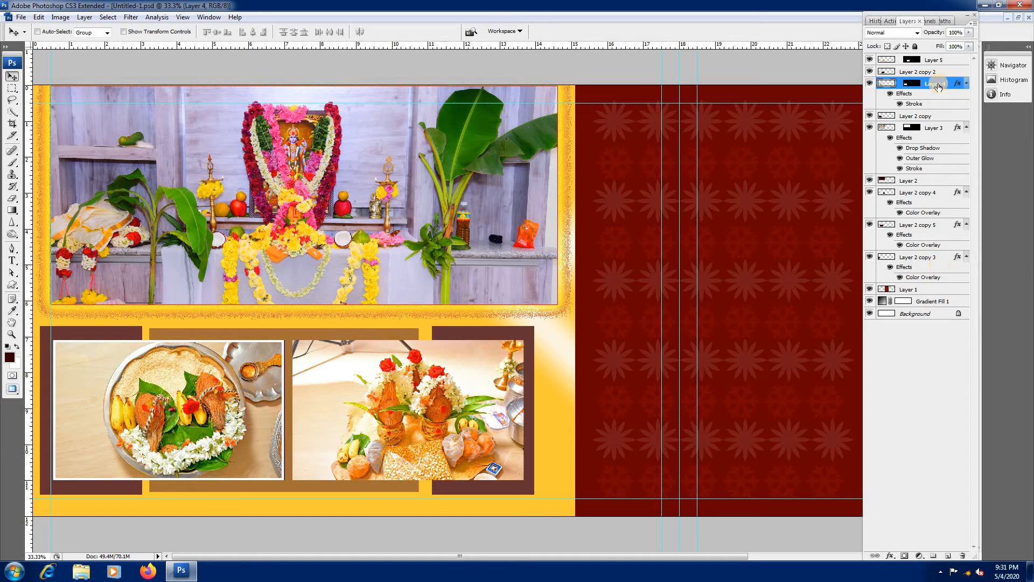
pyautogui.rightClick(471, 386)
pyautogui.click(503, 395)
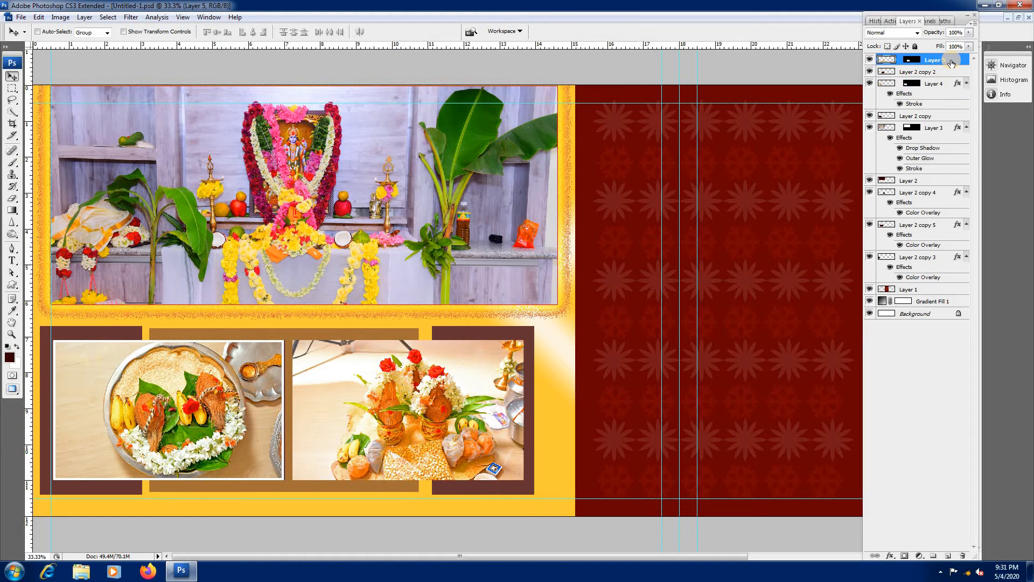
pyautogui.rightClick(949, 60)
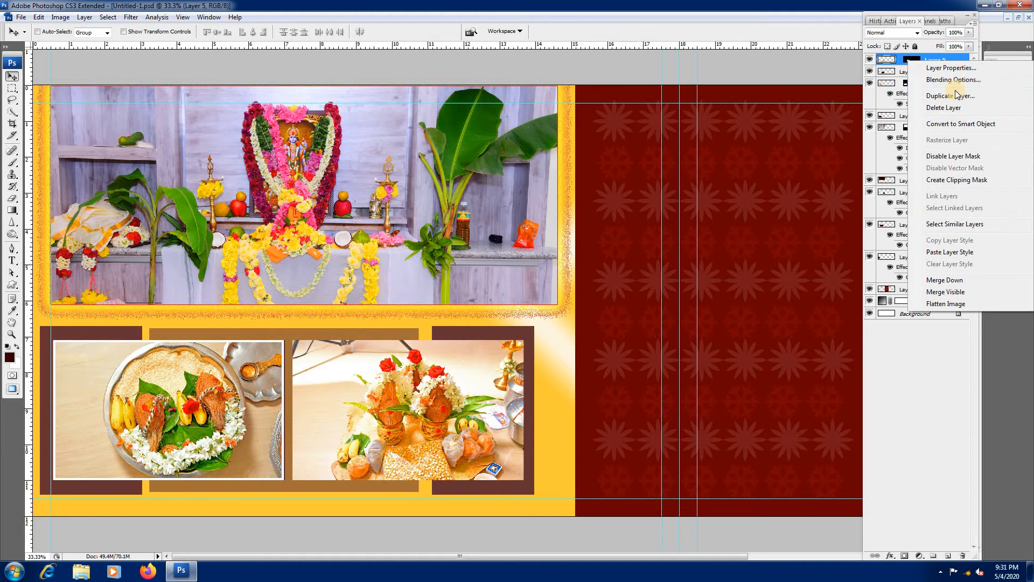
pyautogui.click(950, 252)
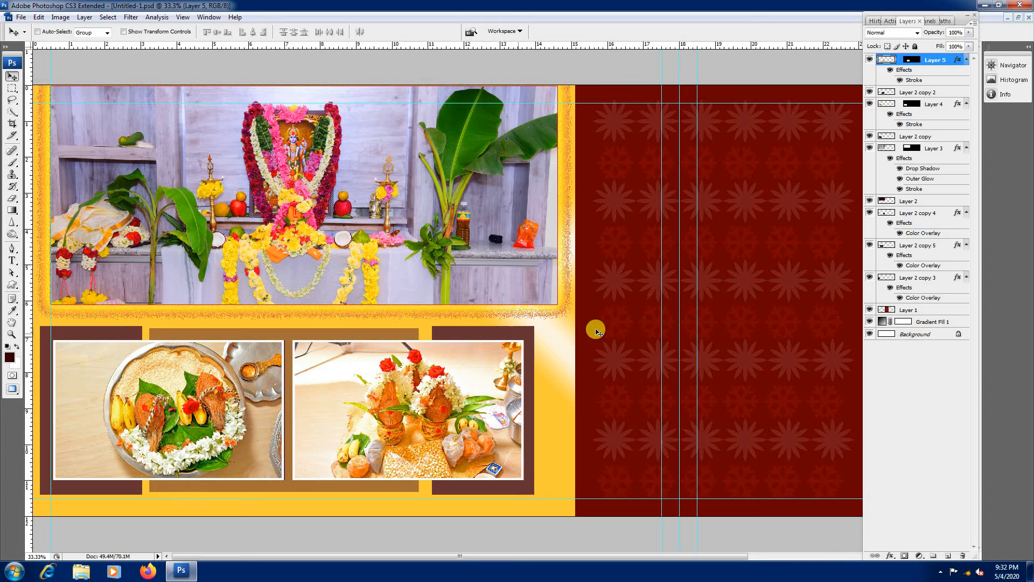
# Step: Change the background gradient fill to the striped red, green and gold preset, keeping the Diamond style
pyautogui.keyDown('alt'); pyautogui.click(617, 307); pyautogui.keyUp('alt')
pyautogui.rightClick(709, 309)
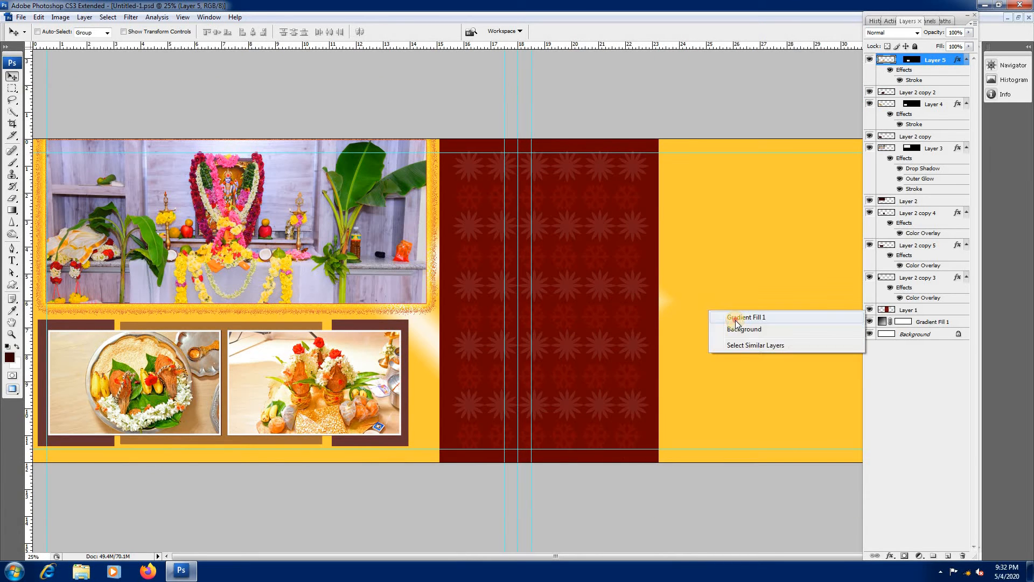
pyautogui.click(741, 318)
pyautogui.doubleClick(882, 321)
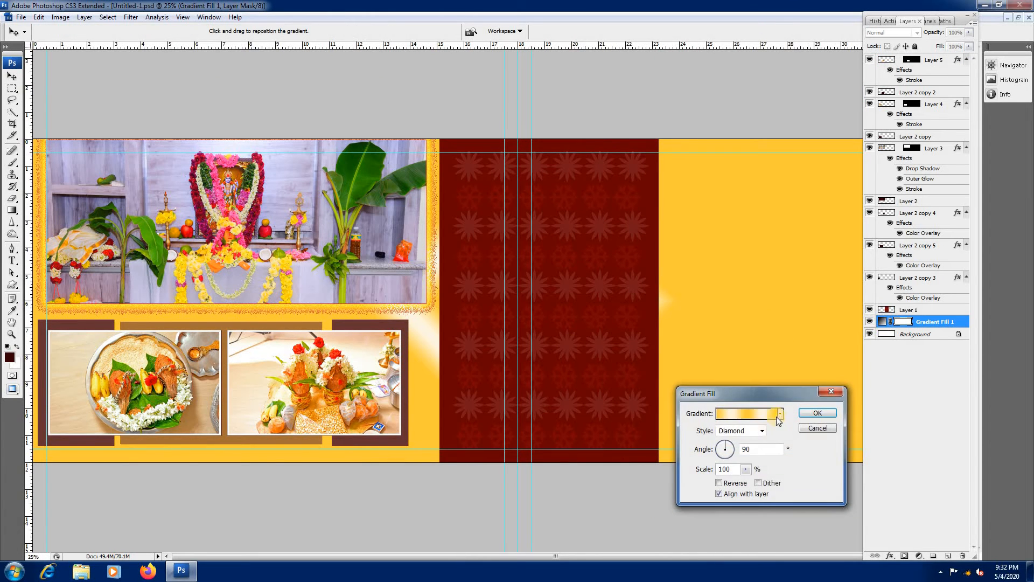
pyautogui.click(781, 414)
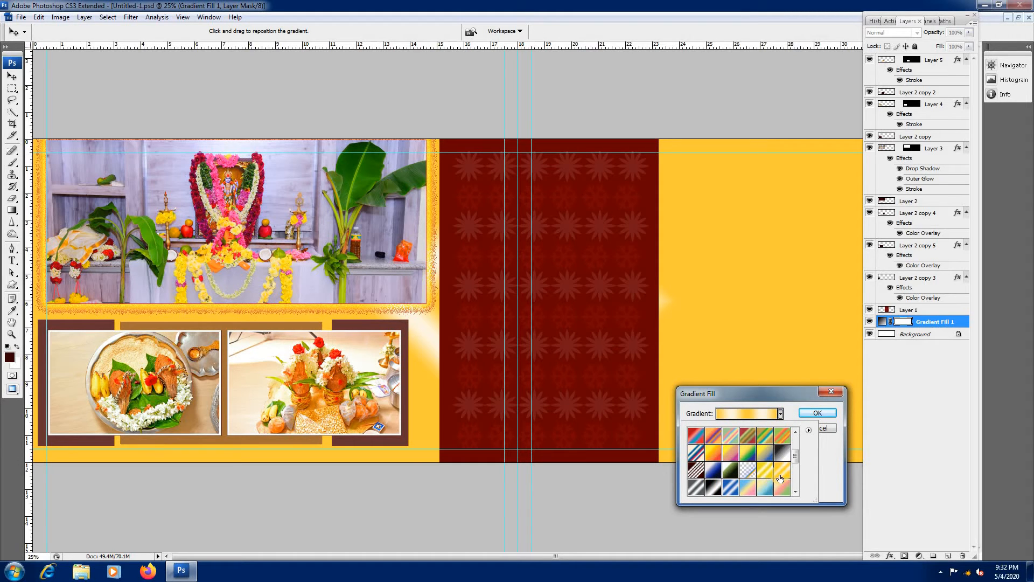
pyautogui.click(750, 440)
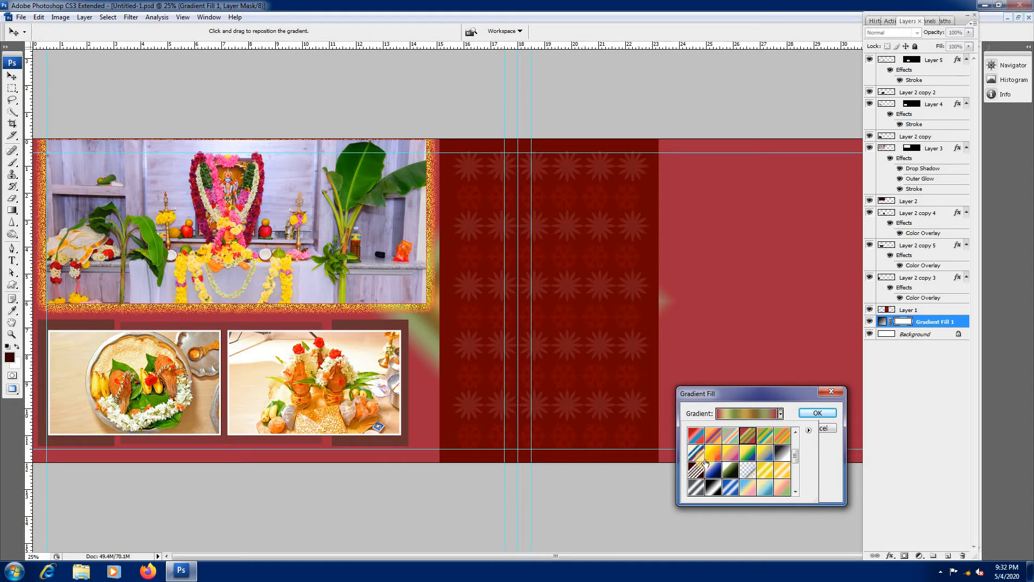
pyautogui.click(722, 317)
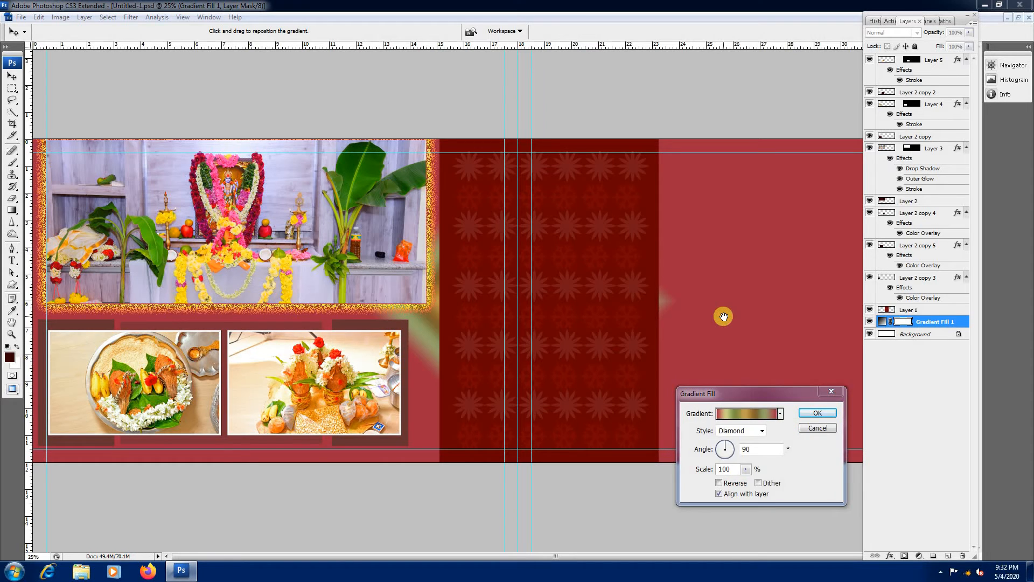
pyautogui.press('super')
pyautogui.press('super')
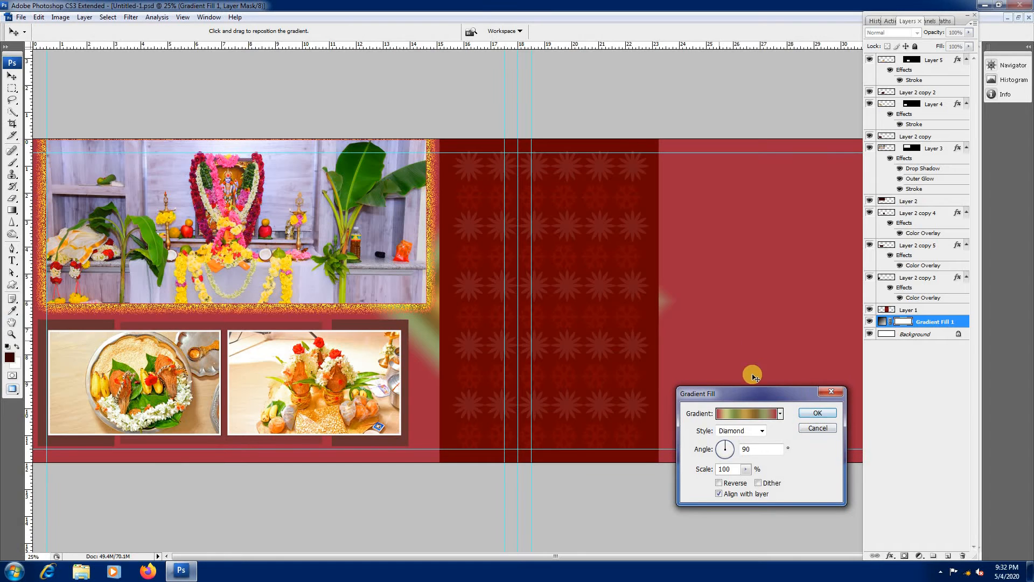
pyautogui.click(812, 411)
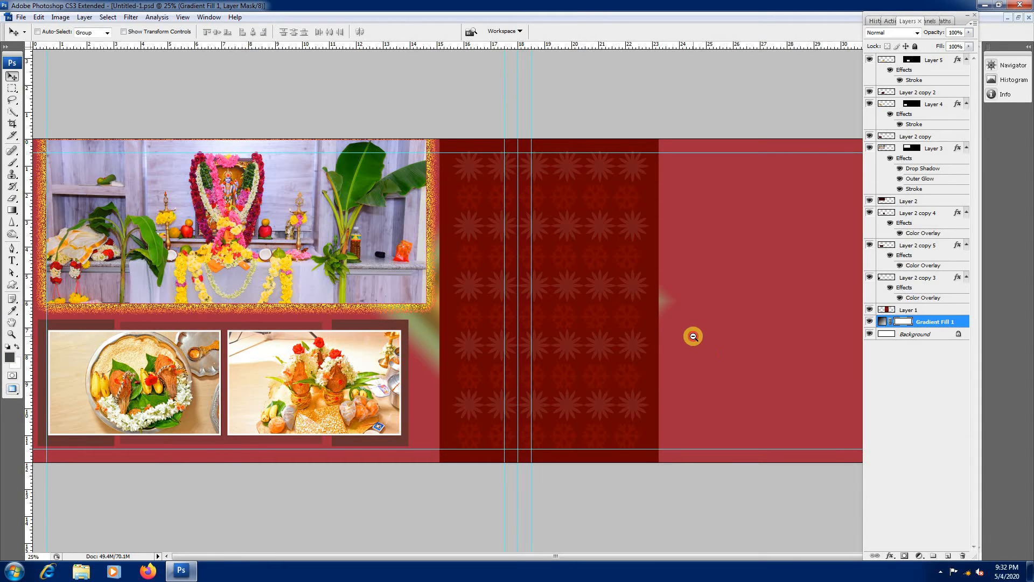
# Step: Give the large altar photo's outer glow the yellow-to-orange gradient, reduce its size and increase its spread for a narrow edge
pyautogui.press('super')
pyautogui.press('super')
pyautogui.hotkey('ctrl', '-')
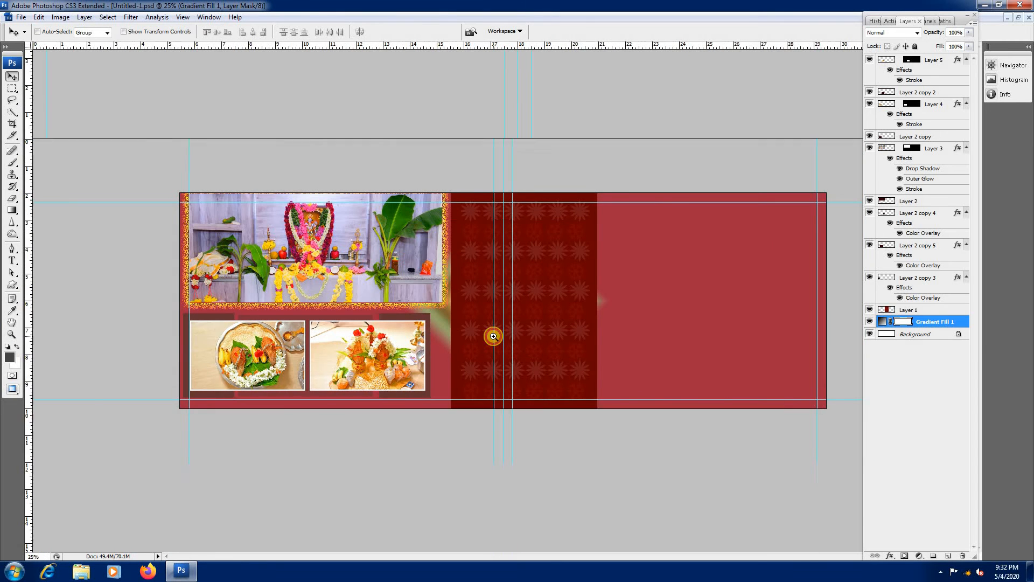
pyautogui.hotkey('ctrl', '+')
pyautogui.hotkey('ctrl', '+')
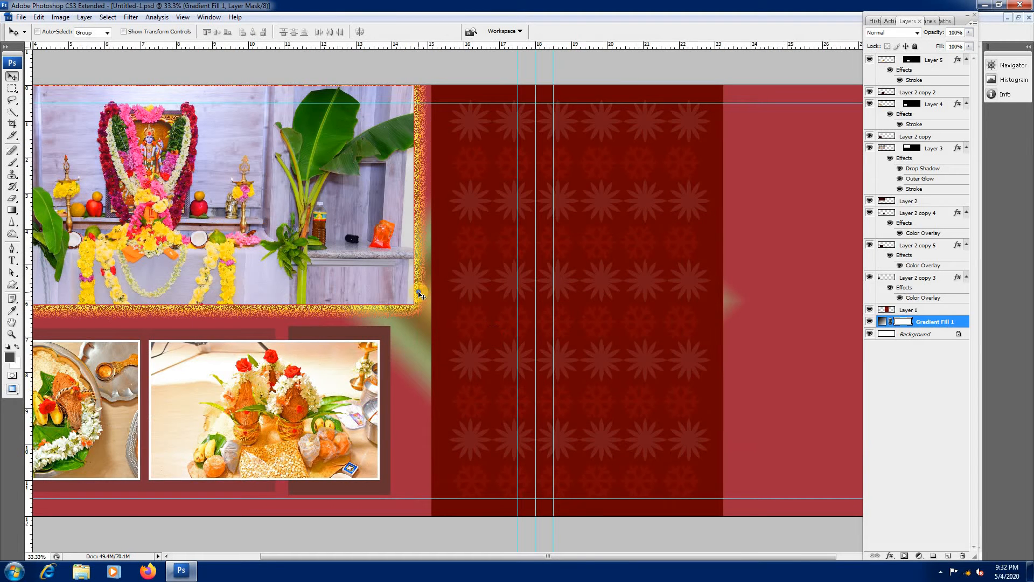
pyautogui.rightClick(431, 304)
pyautogui.click(440, 300)
pyautogui.rightClick(431, 191)
pyautogui.click(432, 186)
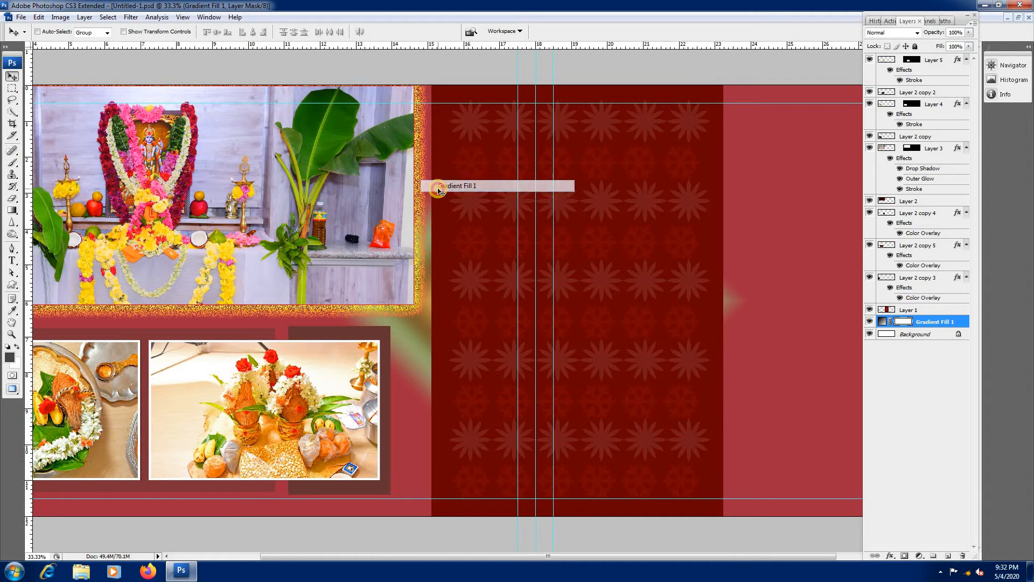
pyautogui.rightClick(395, 184)
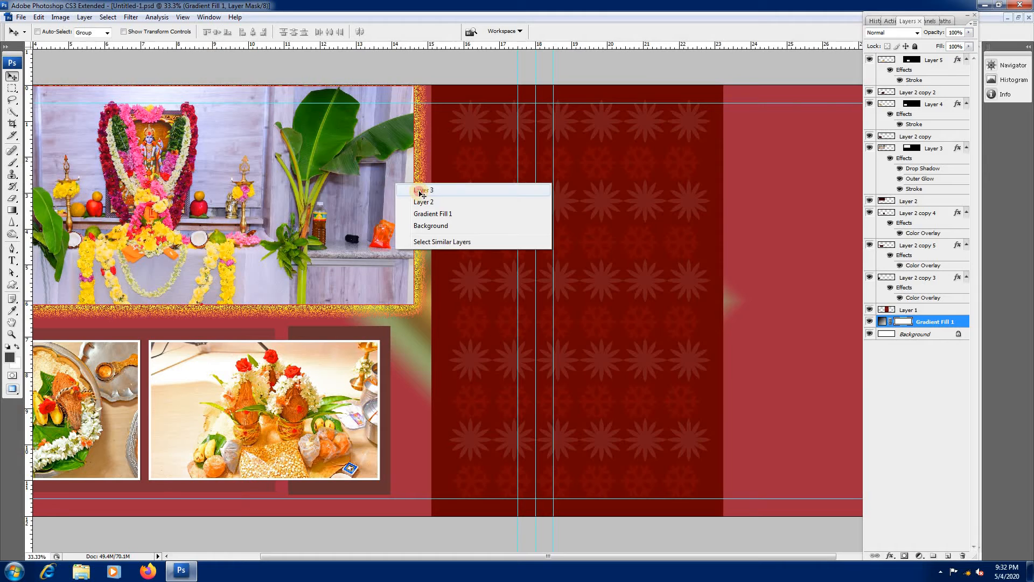
pyautogui.click(415, 189)
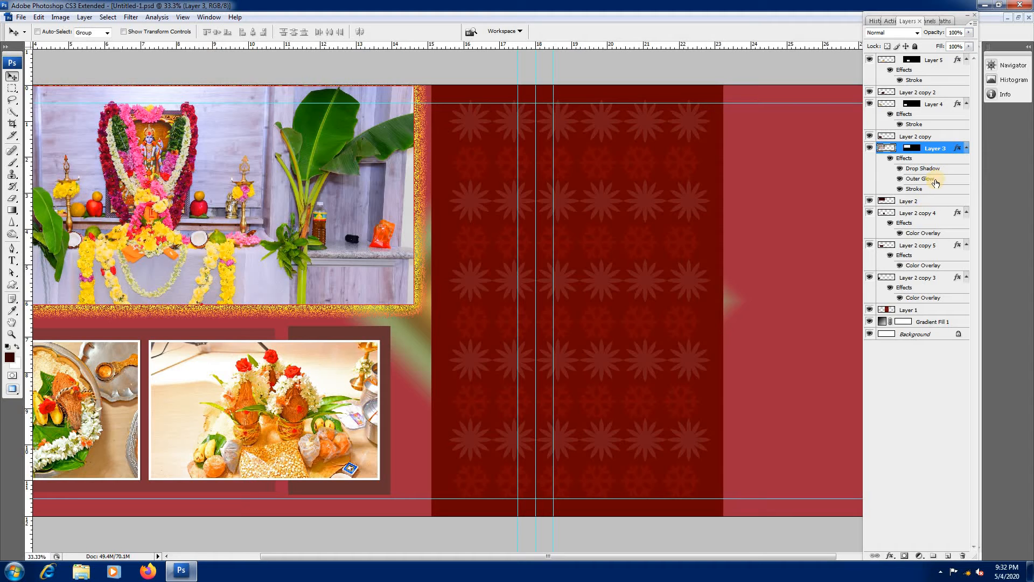
pyautogui.doubleClick(934, 181)
pyautogui.click(957, 156)
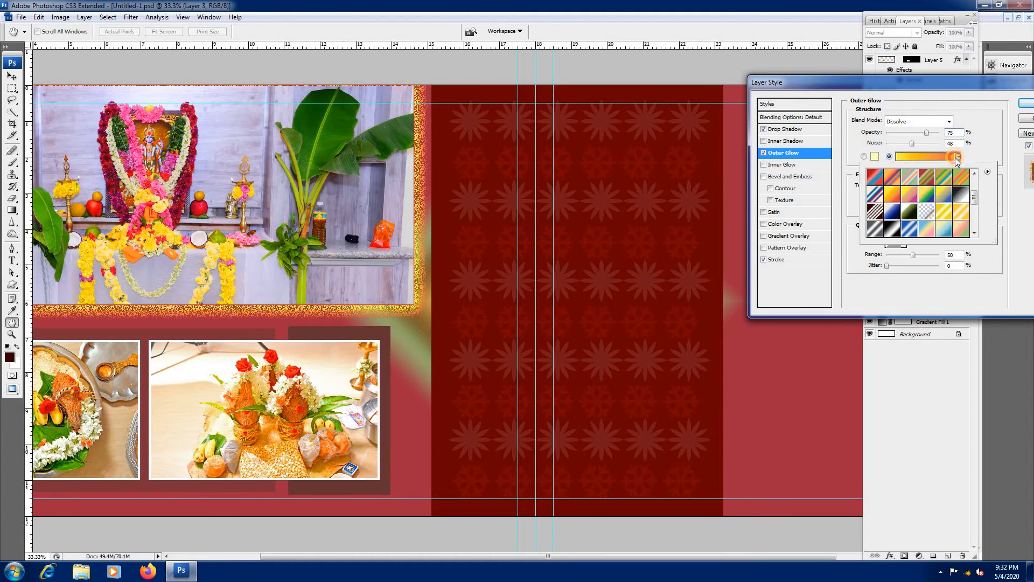
pyautogui.click(895, 198)
pyautogui.click(987, 149)
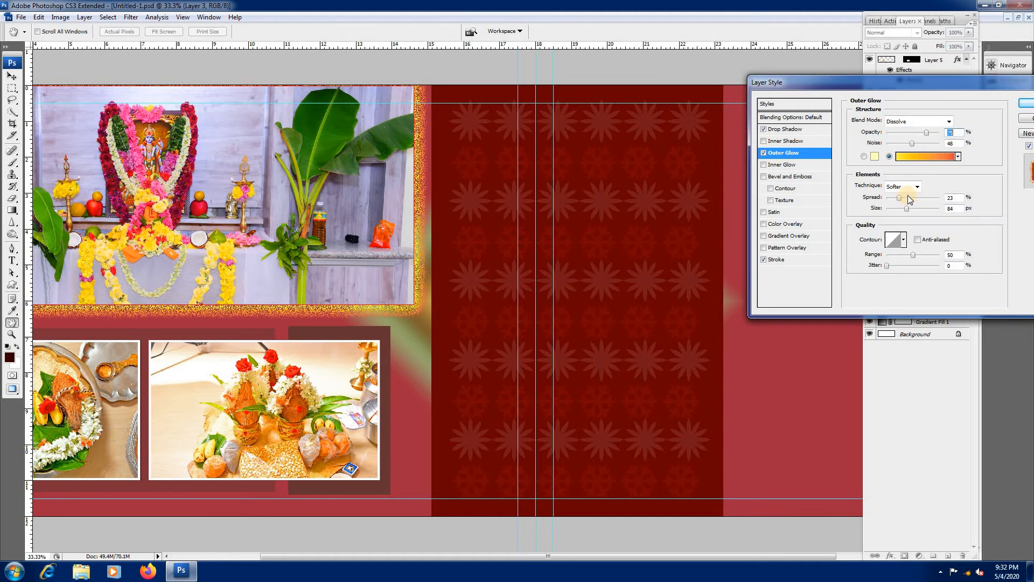
pyautogui.moveTo(905, 212)
pyautogui.mouseDown()
pyautogui.moveTo(892, 211)
pyautogui.moveTo(901, 201)
pyautogui.mouseUp()
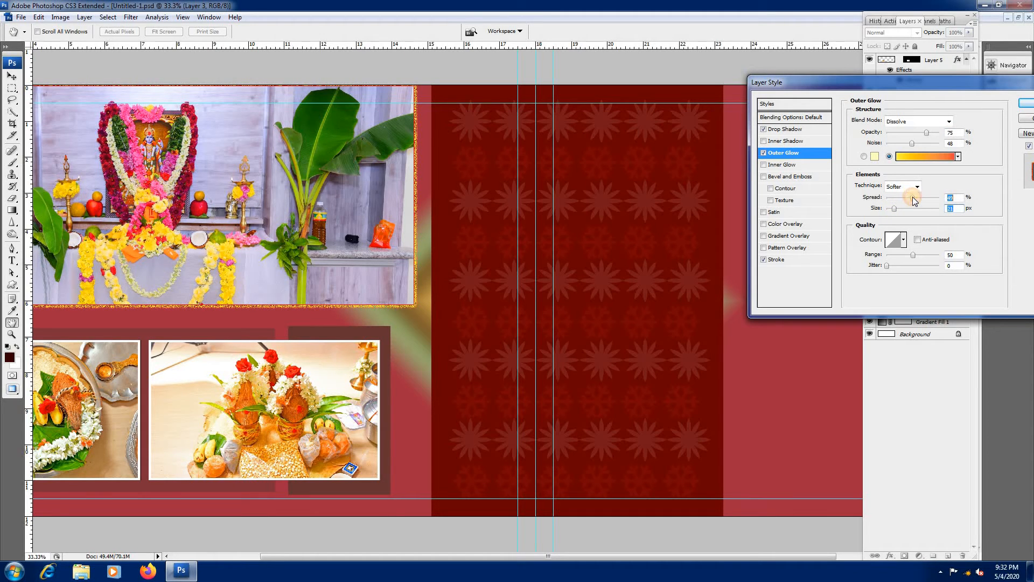
pyautogui.click(1026, 102)
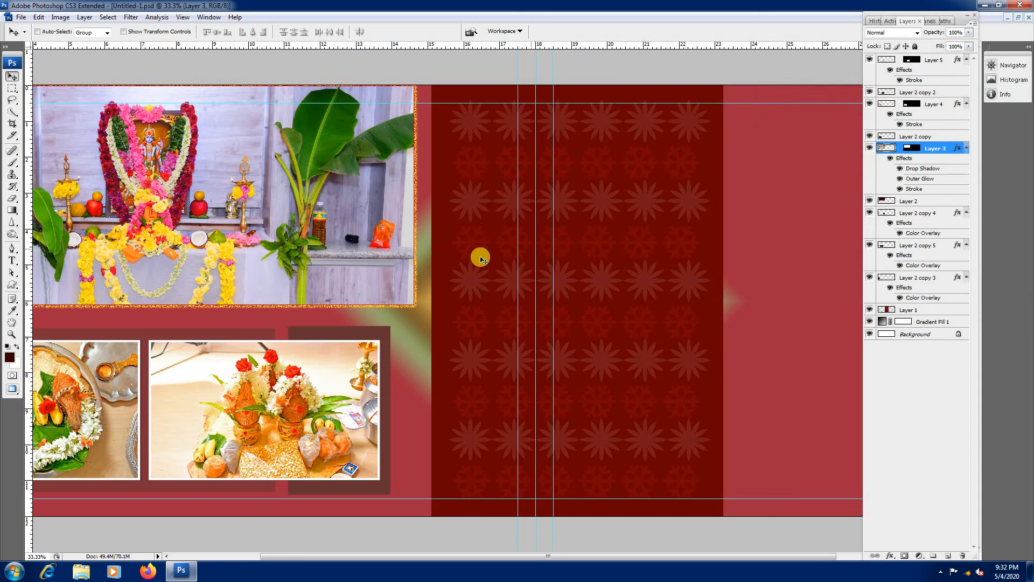
# Step: Duplicate the dark accent panel behind the coconut pots photo and place the copy on the right-hand page
pyautogui.hotkey('ctrl', '-')
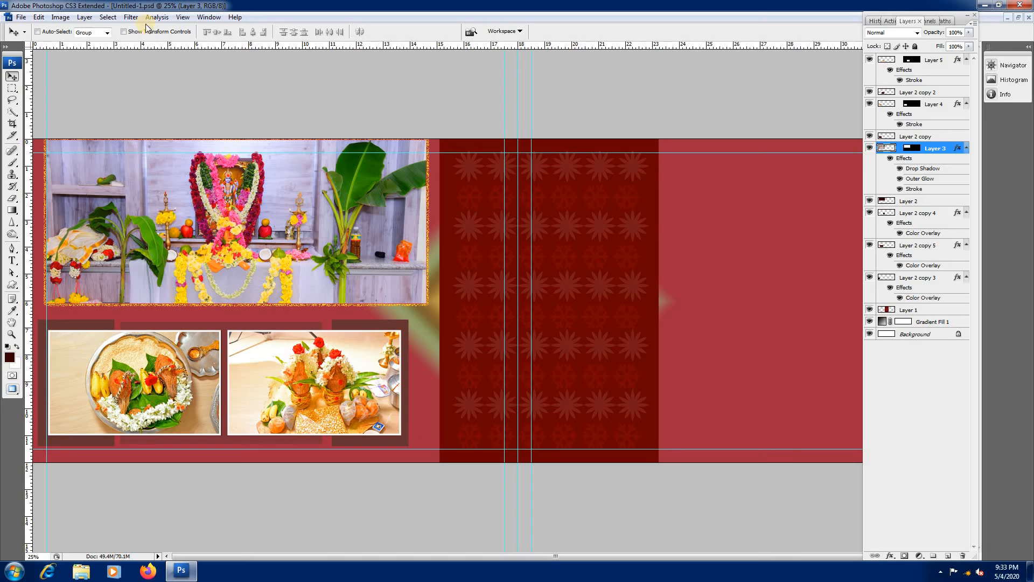
pyautogui.click(918, 456)
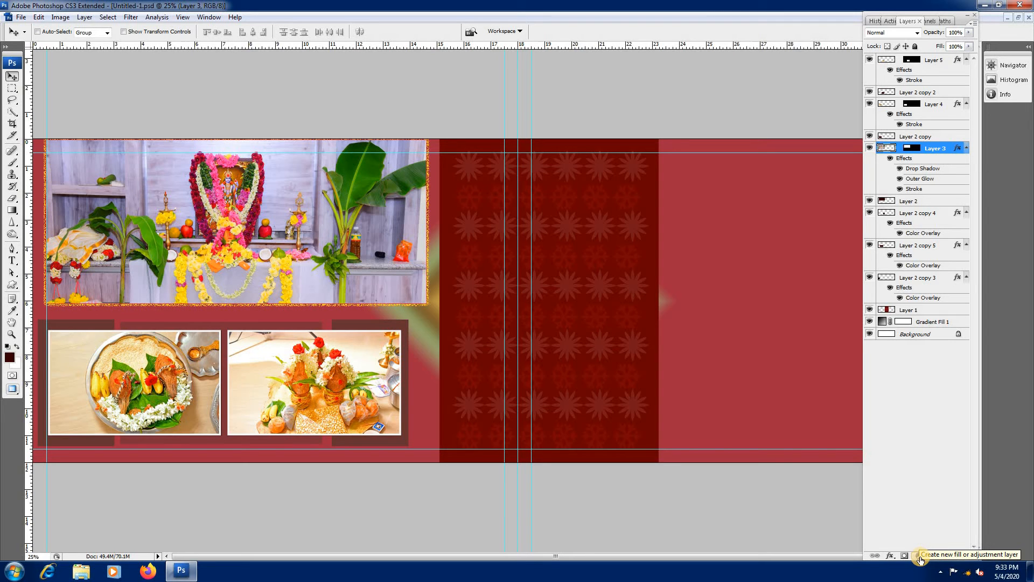
pyautogui.keyDown('alt'); pyautogui.click(603, 280); pyautogui.keyUp('alt')
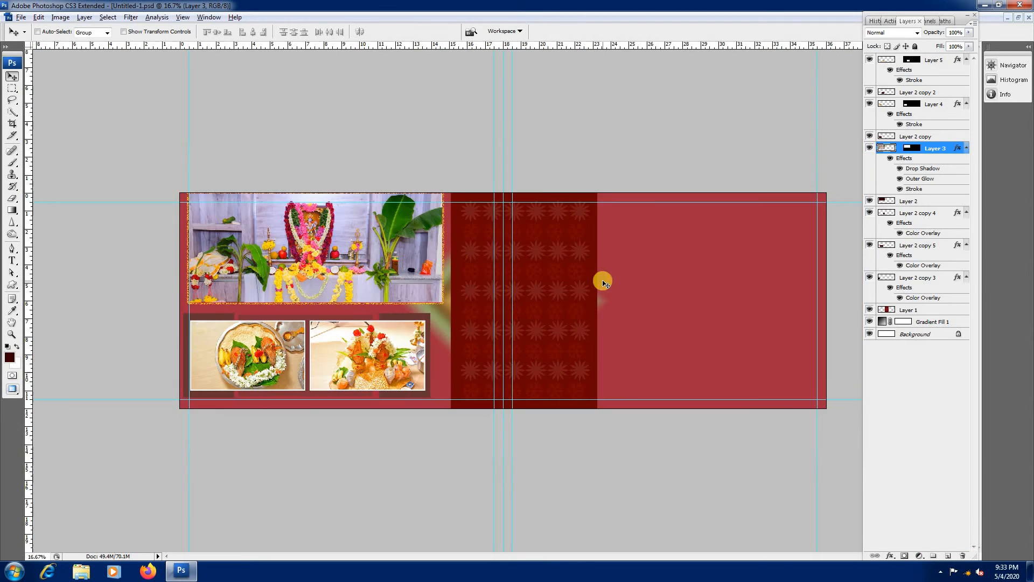
pyautogui.rightClick(440, 326)
pyautogui.click(455, 322)
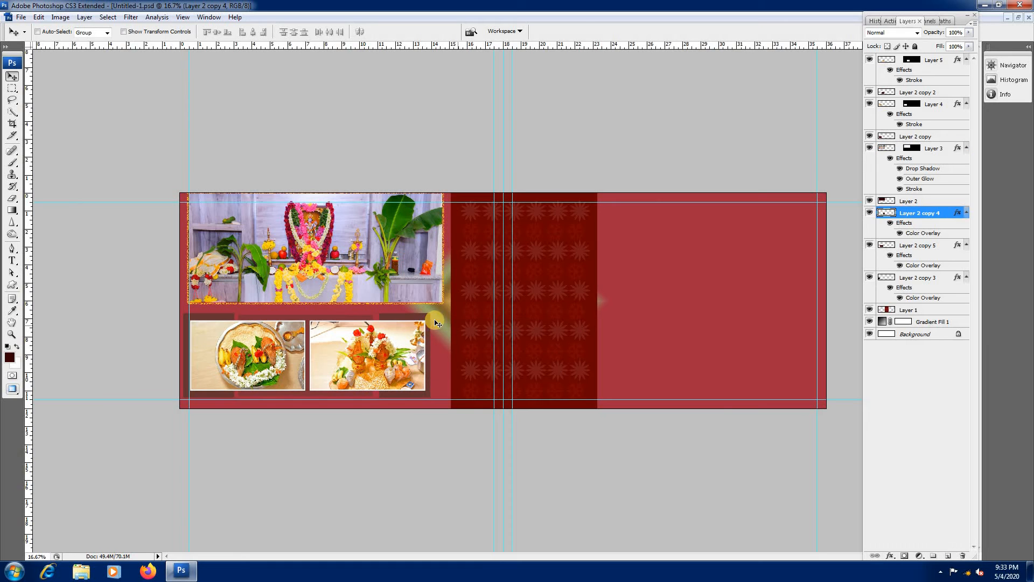
pyautogui.moveTo(421, 320); pyautogui.dragTo(720, 302)
# Step: Stretch the copied panel to about 346% width and 187% height and place it across the floral panel's outer edge
pyautogui.hotkey('ctrl', 't')
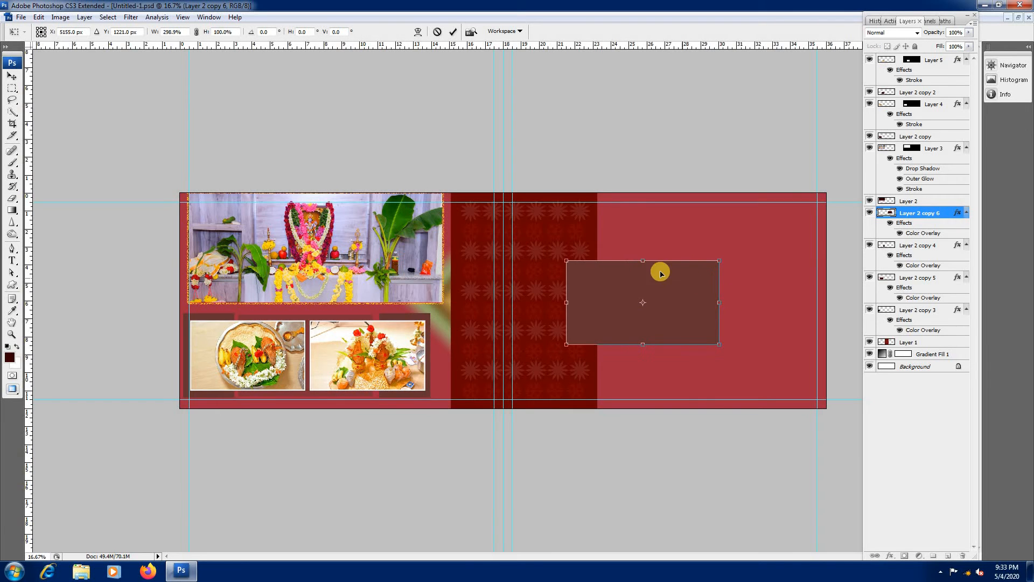
pyautogui.moveTo(642, 260); pyautogui.dragTo(647, 226)
pyautogui.moveTo(633, 278); pyautogui.dragTo(598, 277)
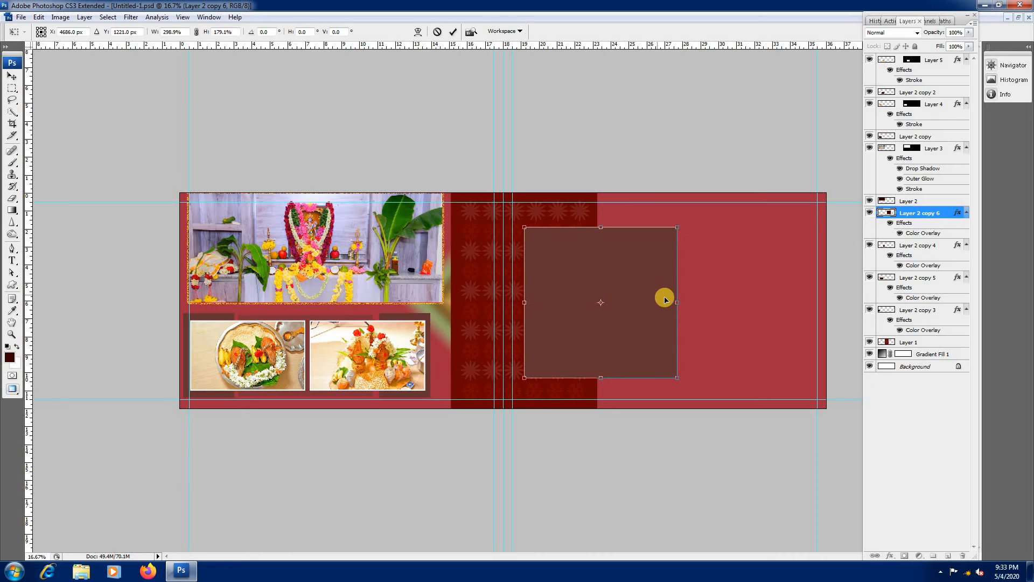
pyautogui.moveTo(677, 302); pyautogui.dragTo(701, 302)
pyautogui.moveTo(612, 227); pyautogui.dragTo(613, 224)
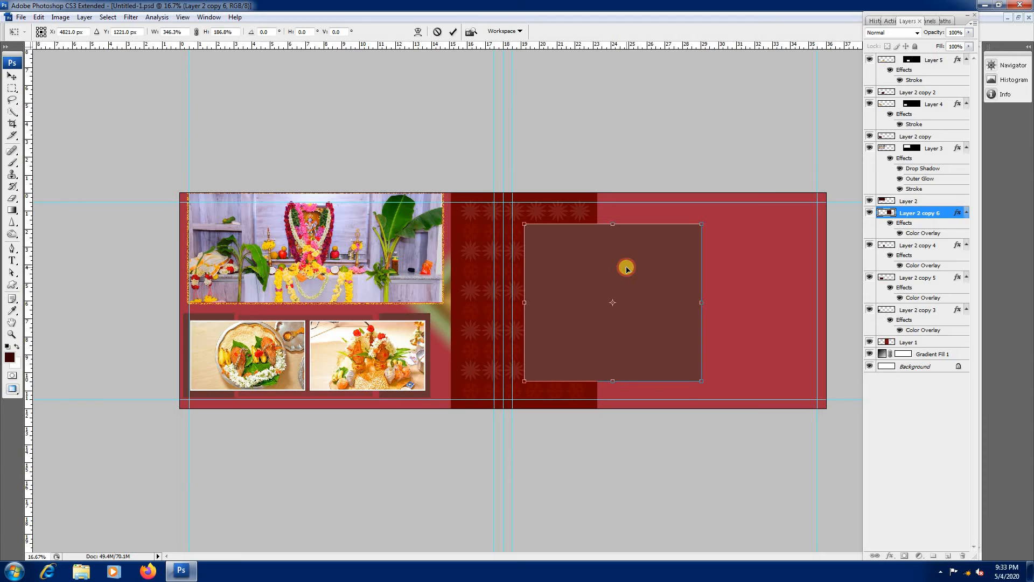
pyautogui.moveTo(627, 269); pyautogui.dragTo(634, 276)
pyautogui.press('Return')
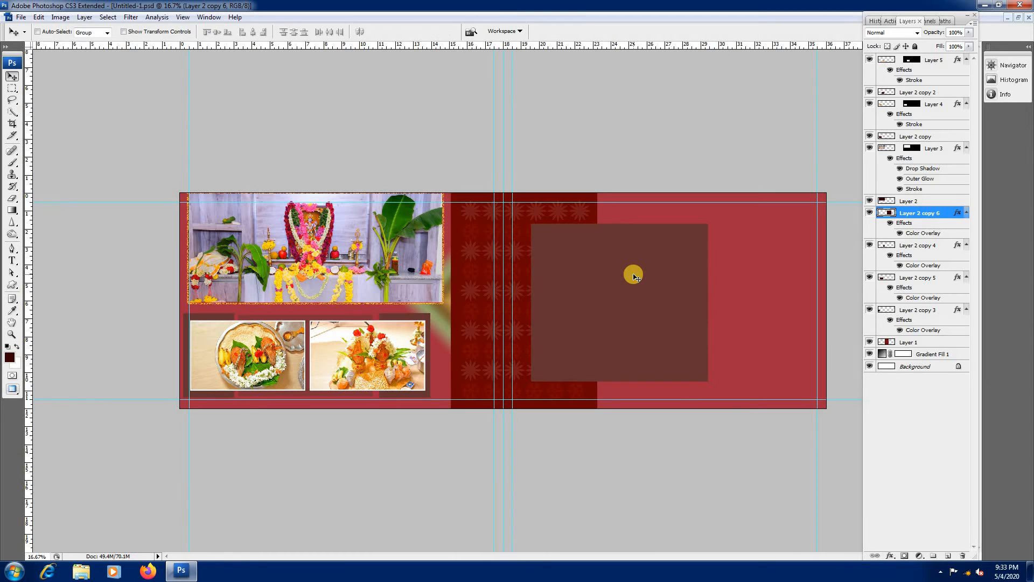
# Step: Lower the large panel's opacity to 88% and stretch it to about 117.8% width and 102.2% height
pyautogui.press('5')
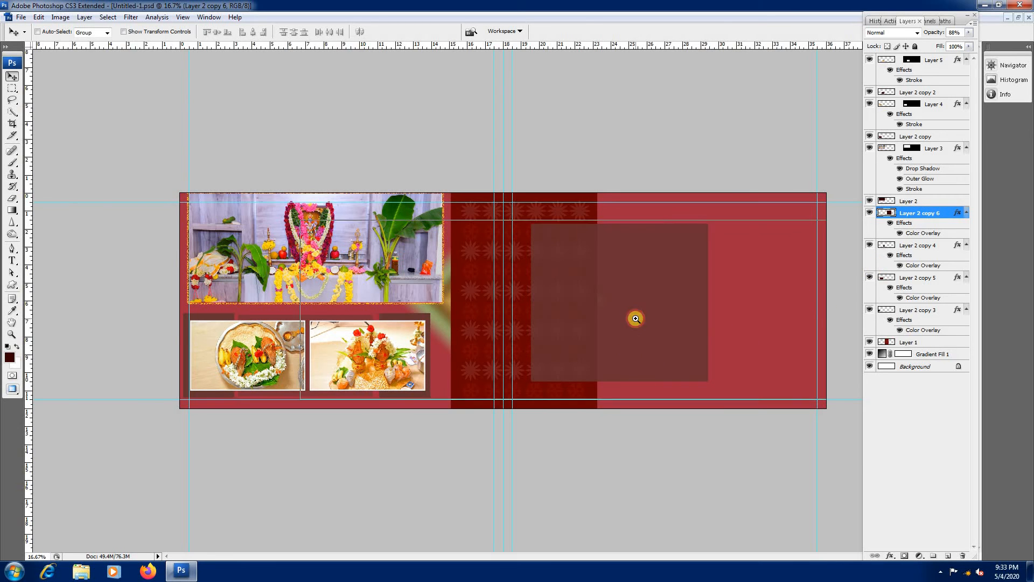
pyautogui.hotkey('ctrl', '+')
pyautogui.rightClick(658, 275)
pyautogui.click(685, 284)
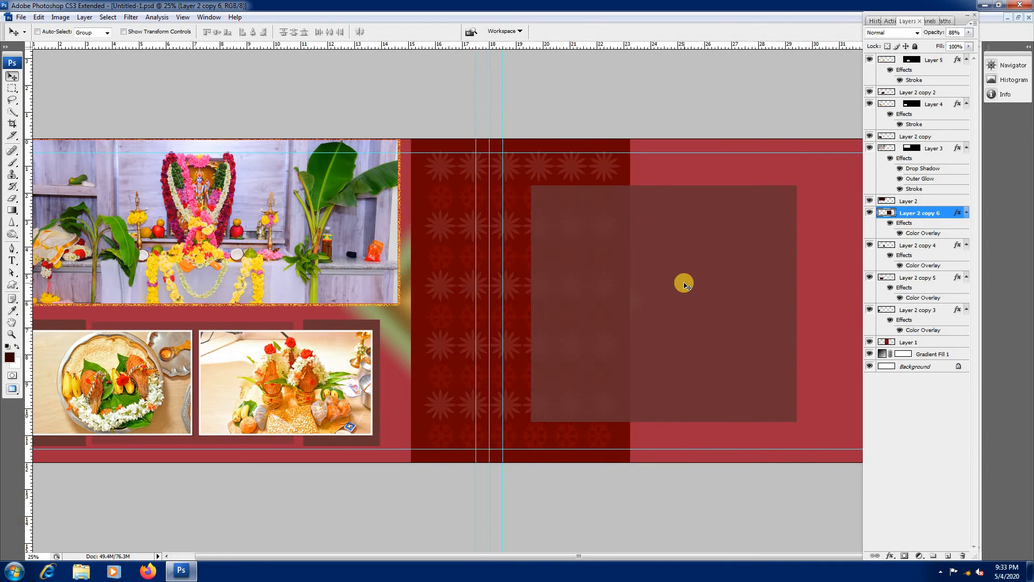
pyautogui.hotkey('ctrl', 't')
pyautogui.moveTo(803, 185); pyautogui.dragTo(806, 182)
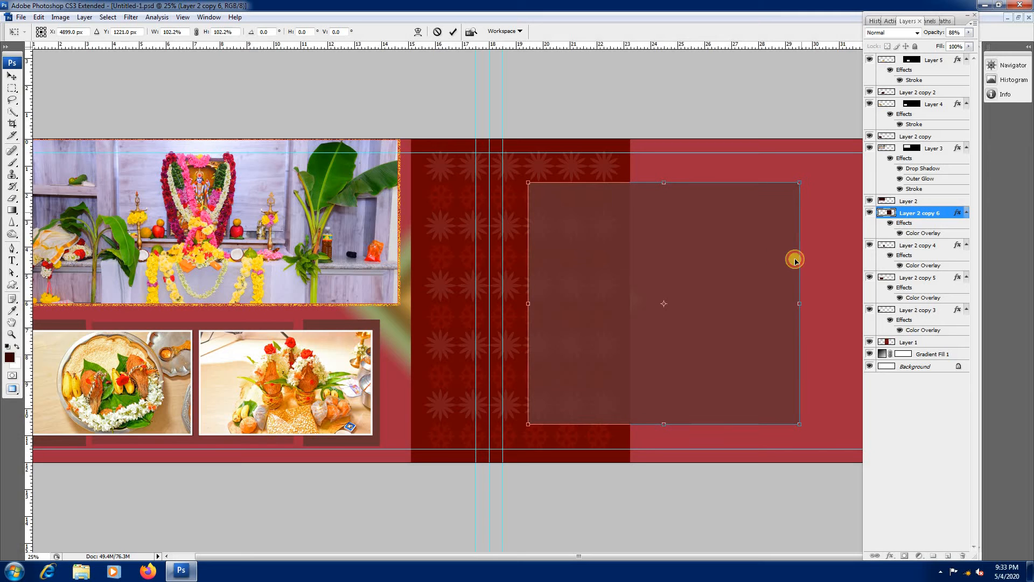
pyautogui.moveTo(798, 302); pyautogui.dragTo(840, 302)
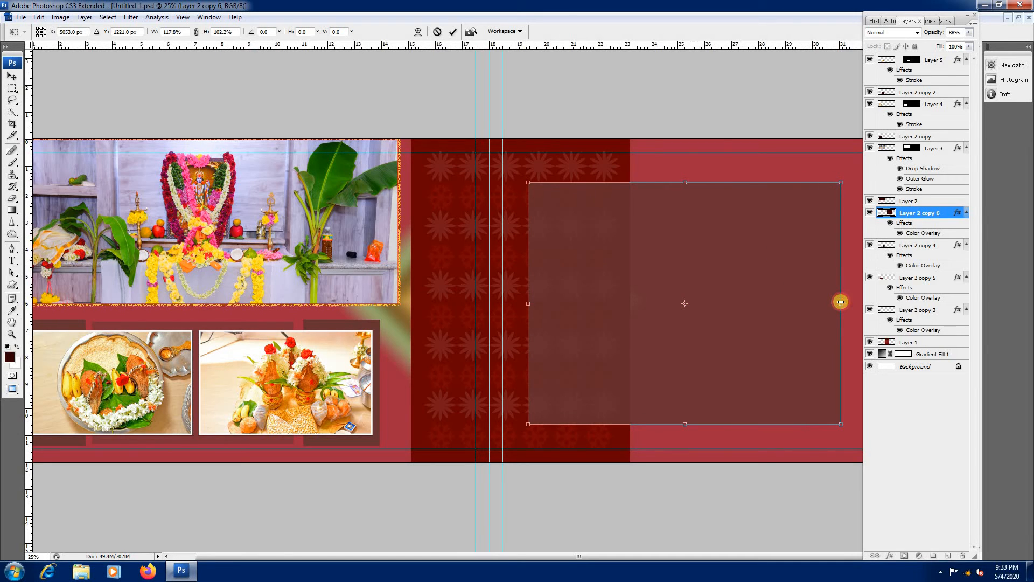
pyautogui.press('Return')
# Step: Duplicate the large panel at 85% scale and place copies over the spread's upper and lower outer corners, partly off the page
pyautogui.hotkey('ctrl', '-')
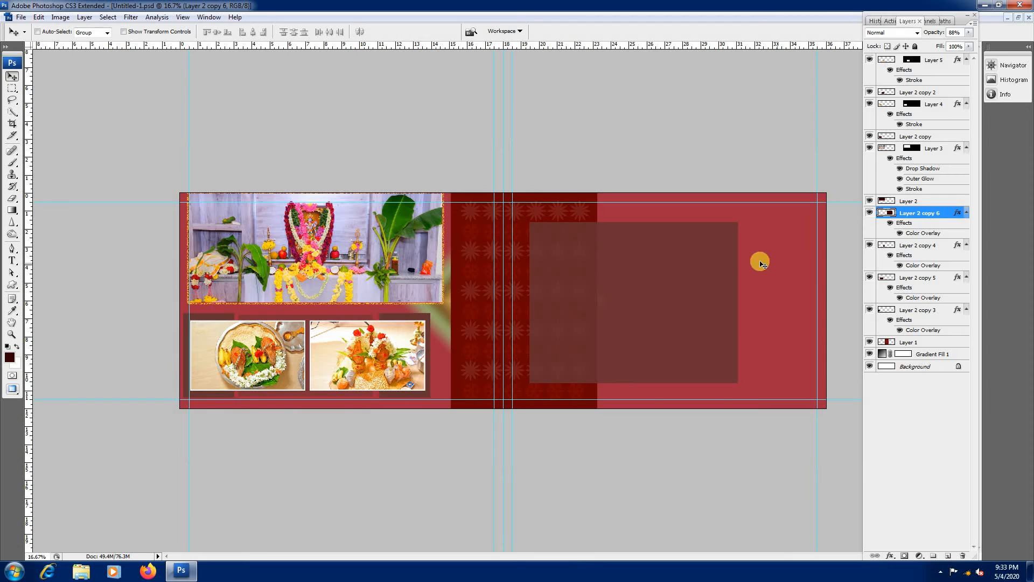
pyautogui.rightClick(670, 279)
pyautogui.click(696, 279)
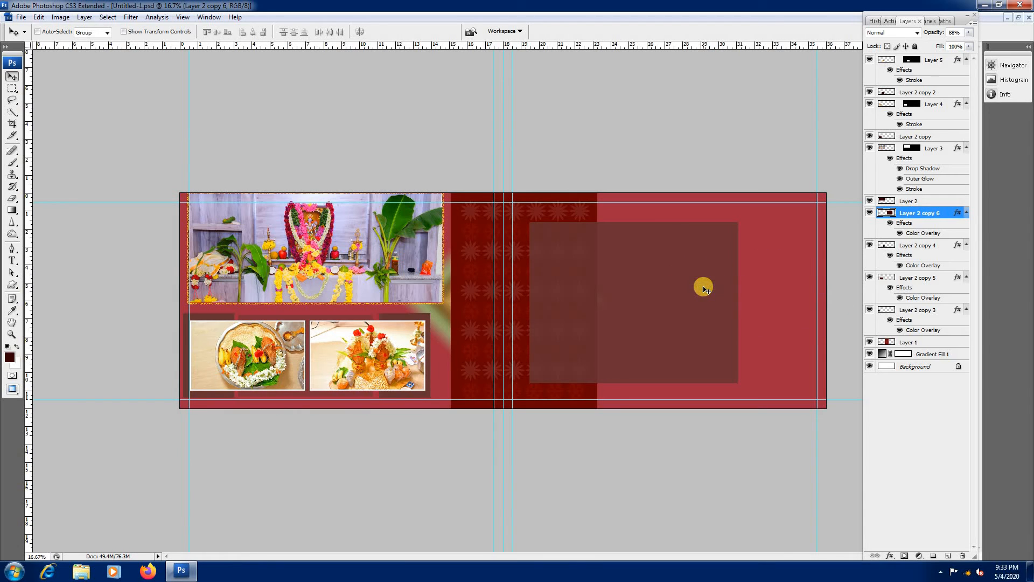
pyautogui.moveTo(702, 309); pyautogui.dragTo(738, 315)
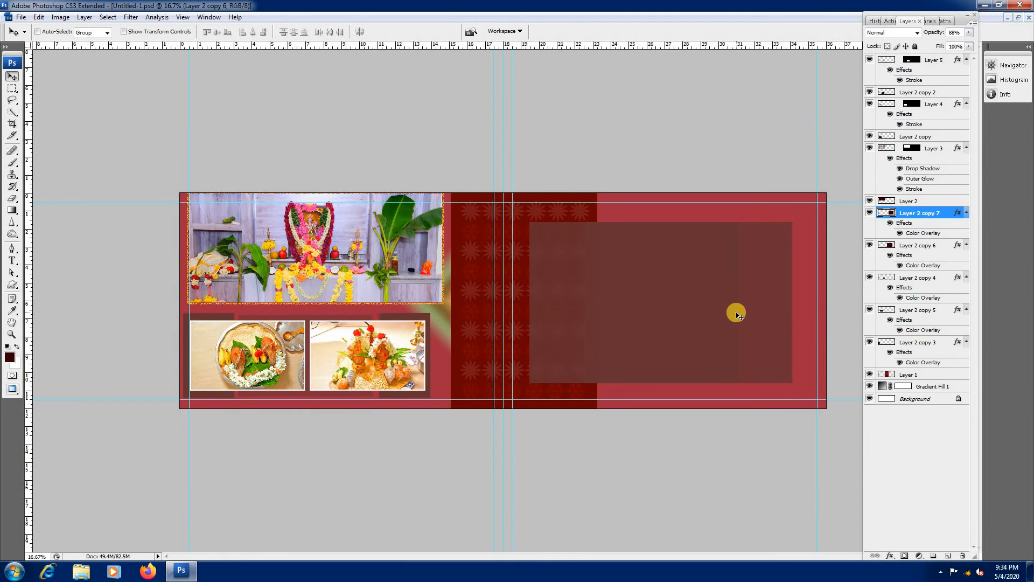
pyautogui.hotkey('ctrl', 't')
pyautogui.moveTo(794, 221); pyautogui.dragTo(776, 234)
pyautogui.moveTo(753, 267); pyautogui.dragTo(865, 209)
pyautogui.press('Return')
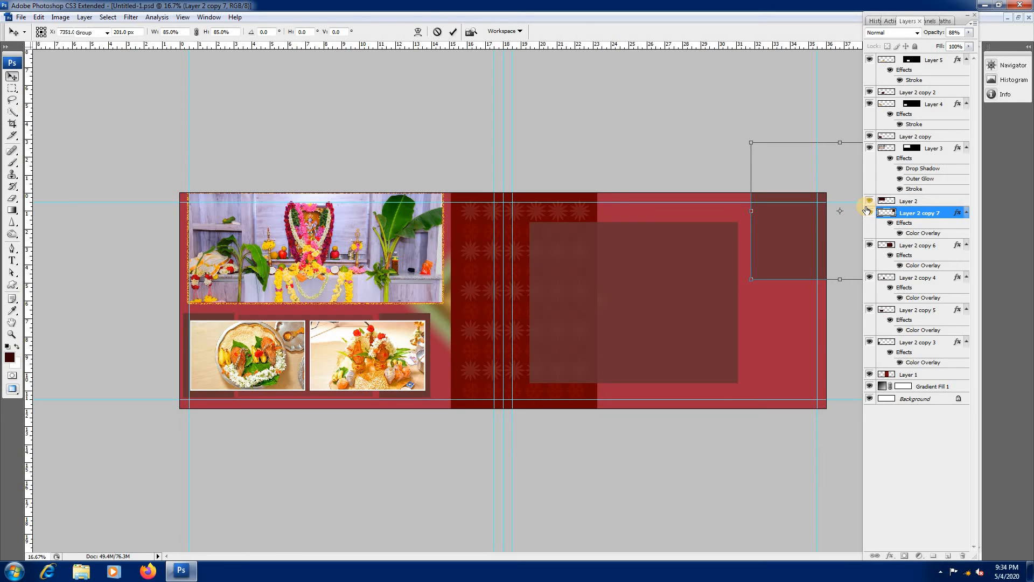
pyautogui.moveTo(788, 242); pyautogui.dragTo(792, 430)
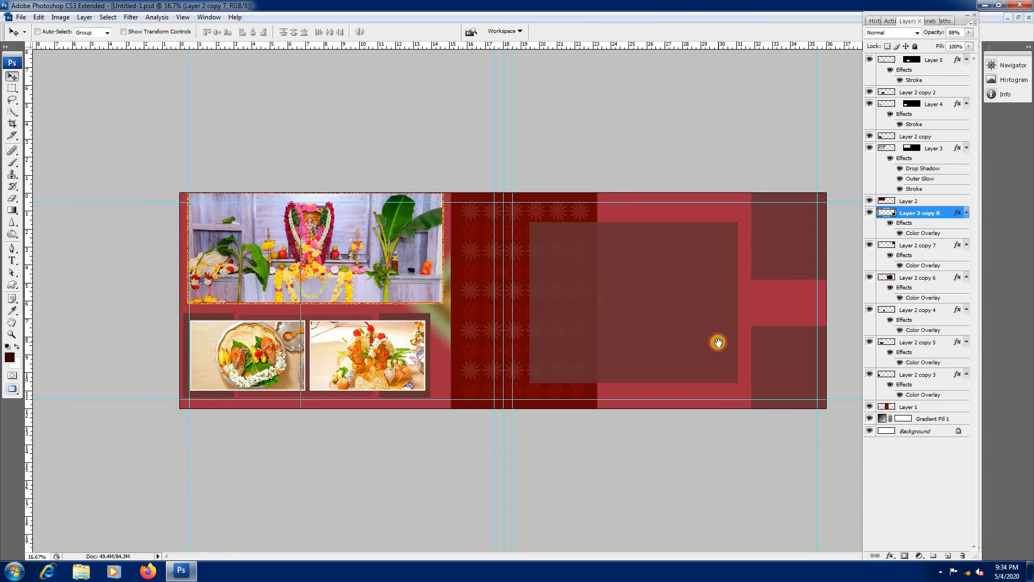
# Step: Duplicate the large centre panel, scale the copy to 91.4%, and shift it so it slightly overhangs the original's outer edge
pyautogui.hotkey('ctrl', '+')
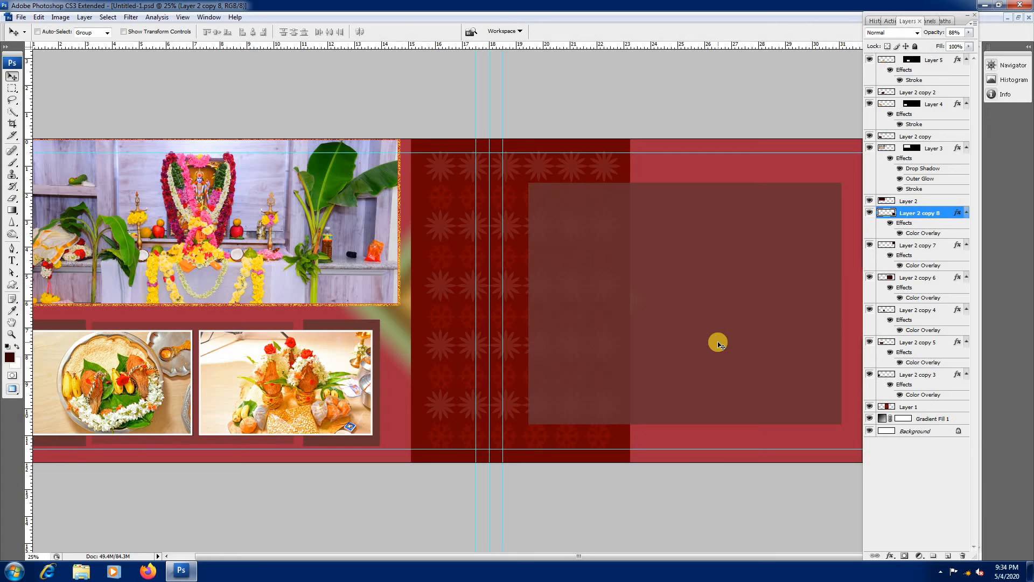
pyautogui.rightClick(668, 285)
pyautogui.click(673, 281)
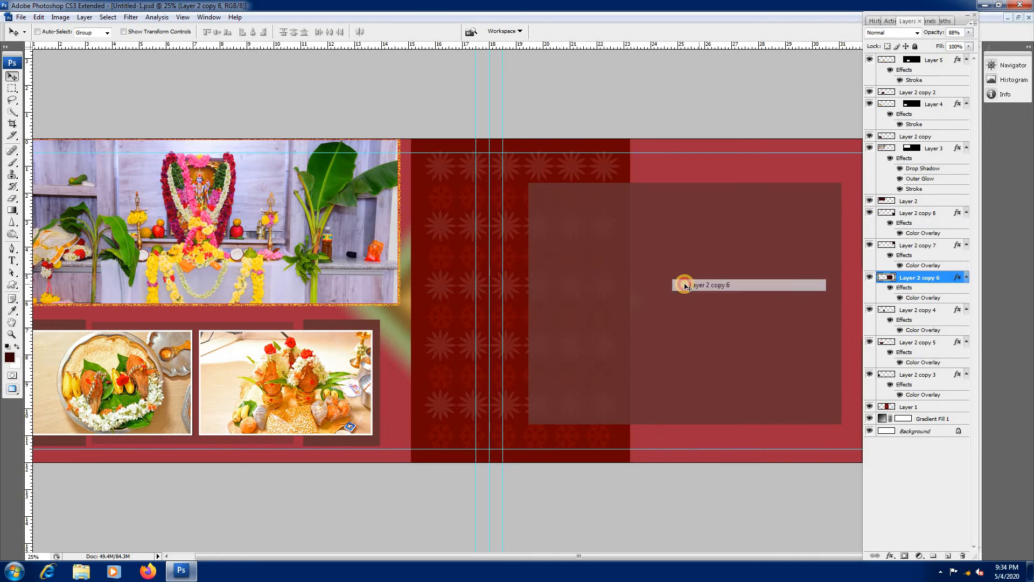
pyautogui.hotkey('ctrl', '-')
pyautogui.rightClick(623, 280)
pyautogui.click(649, 290)
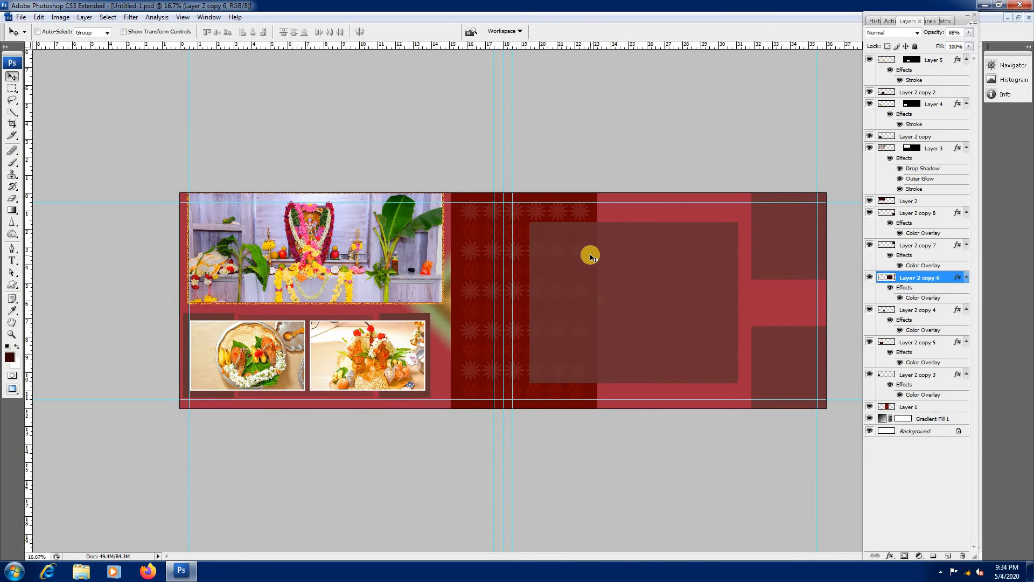
pyautogui.rightClick(609, 237)
pyautogui.click(648, 244)
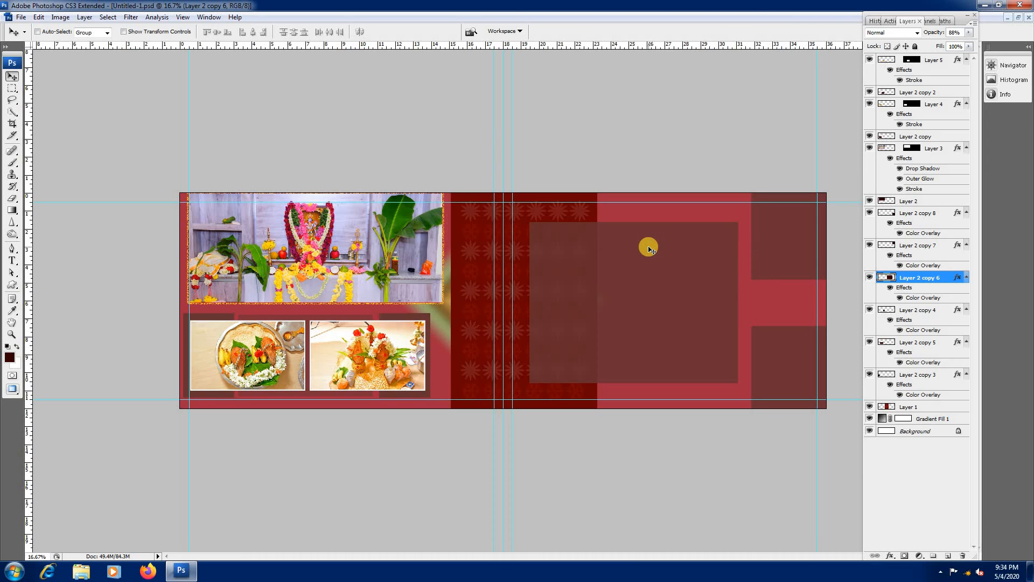
pyautogui.hotkey('ctrl', 'j')
pyautogui.hotkey('ctrl', 't')
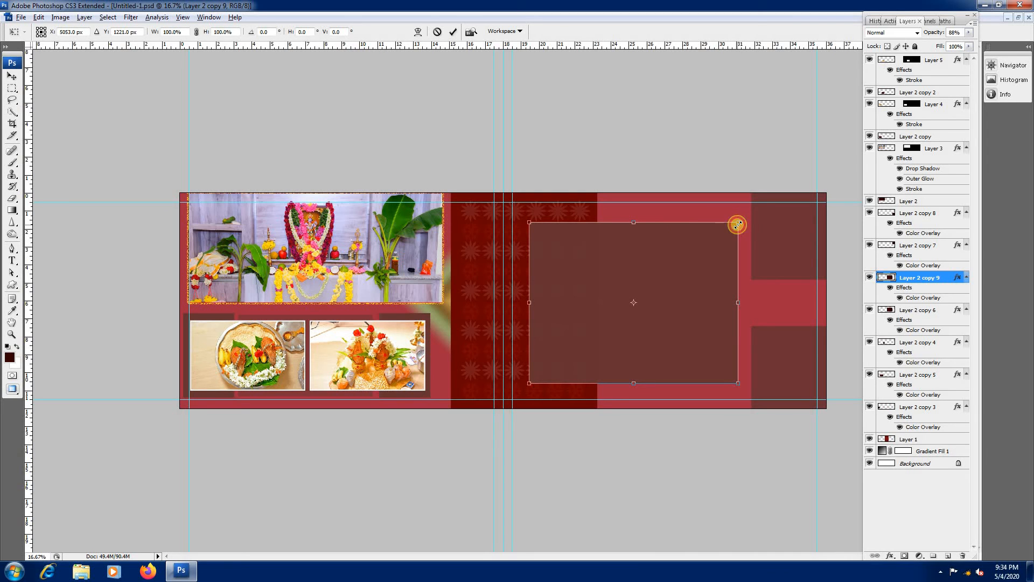
pyautogui.moveTo(738, 226); pyautogui.dragTo(730, 229)
pyautogui.moveTo(668, 282); pyautogui.dragTo(686, 285)
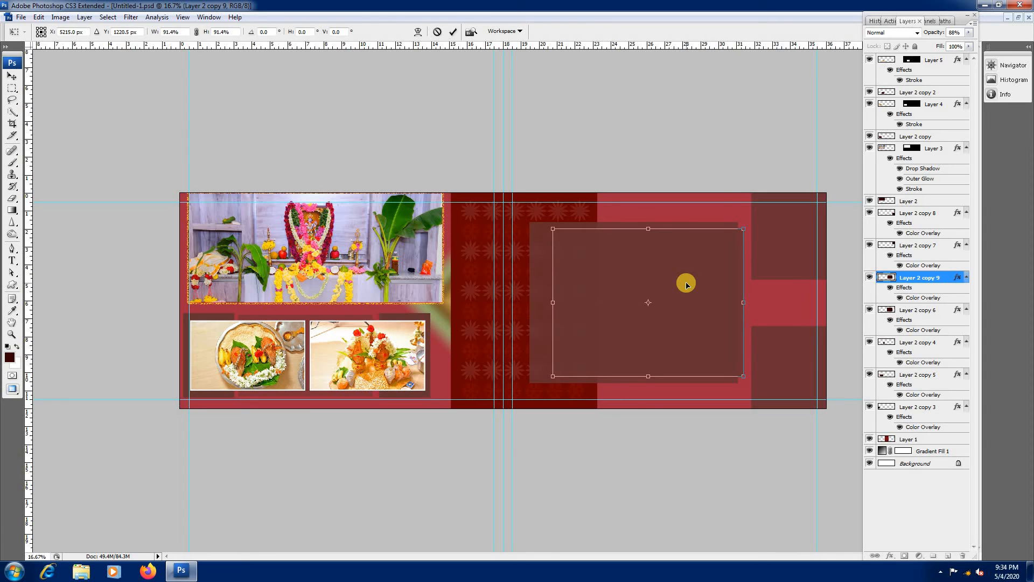
pyautogui.press('Return')
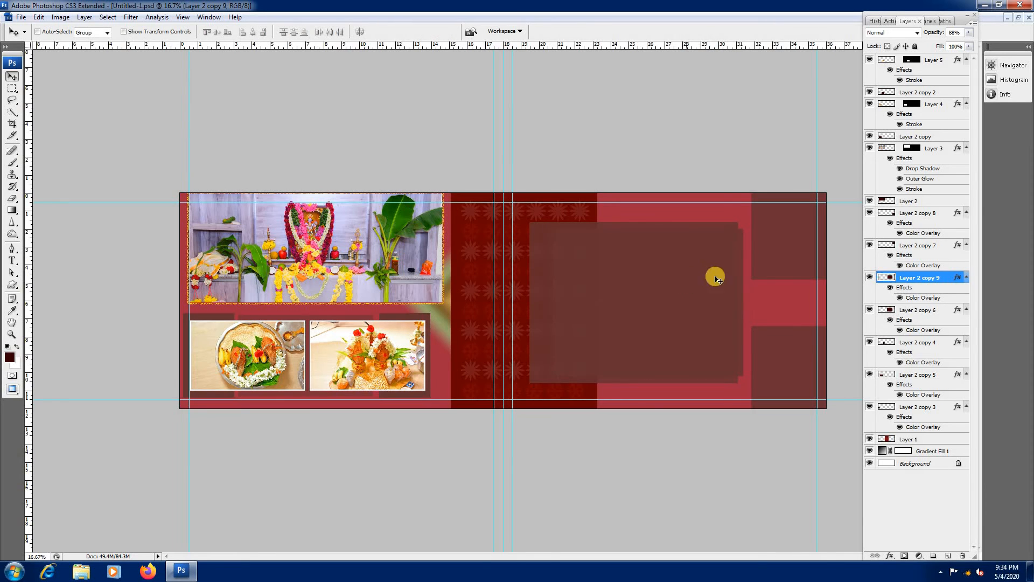
# Step: Add a drop shadow with default Multiply settings to the smaller overlapping panel
pyautogui.doubleClick(949, 278)
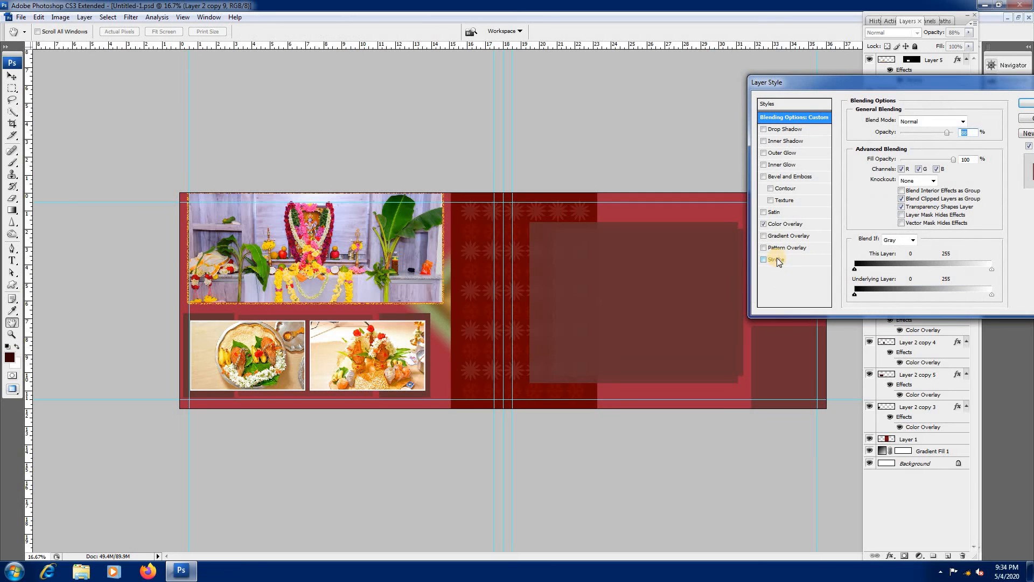
pyautogui.click(794, 130)
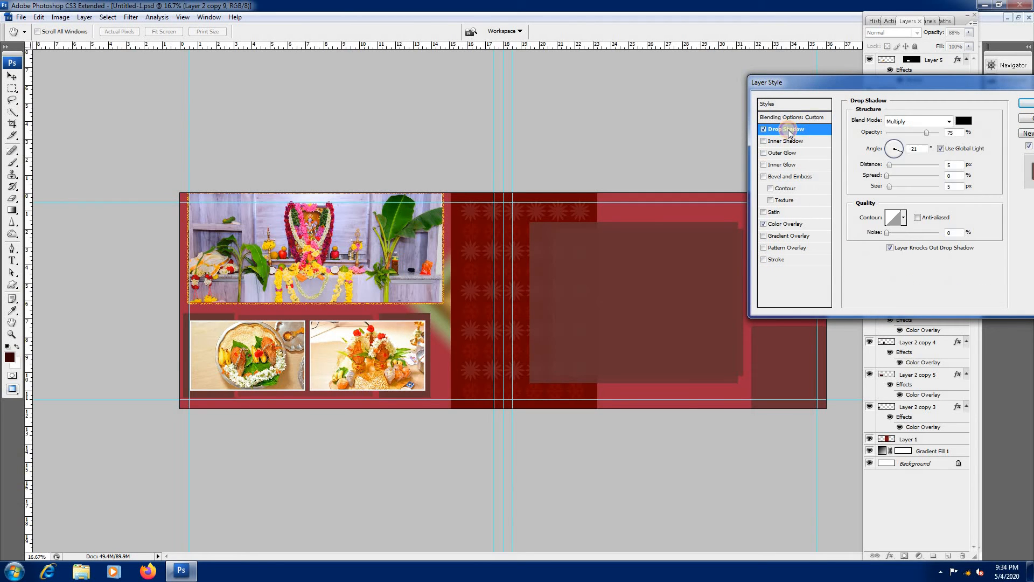
pyautogui.click(1029, 105)
# Step: Load the smaller overlapping panel's outline as a selection
pyautogui.hotkey('ctrl', '+')
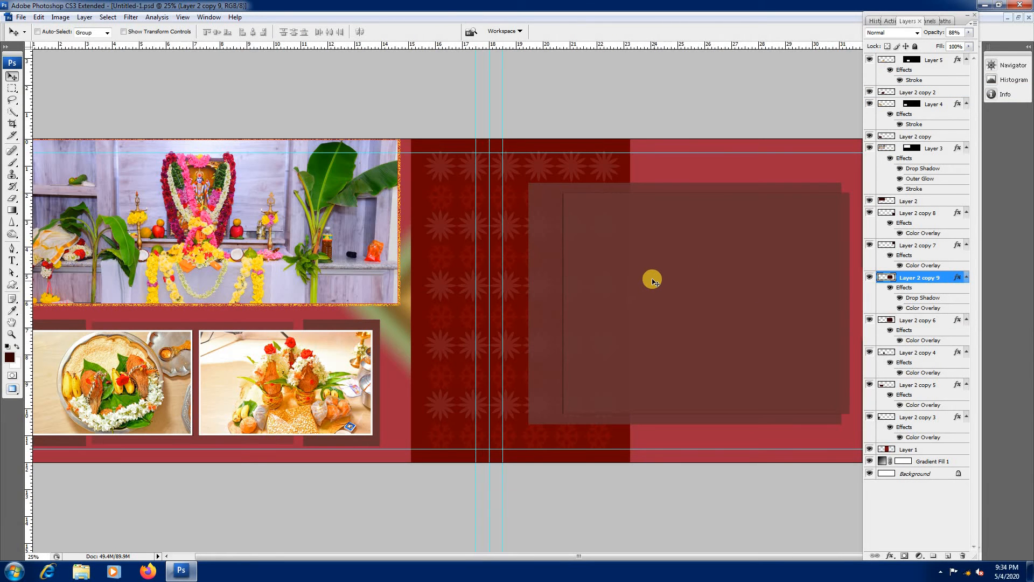
pyautogui.rightClick(648, 276)
pyautogui.click(668, 280)
pyautogui.keyDown('ctrl'); pyautogui.click(887, 278); pyautogui.keyUp('ctrl')
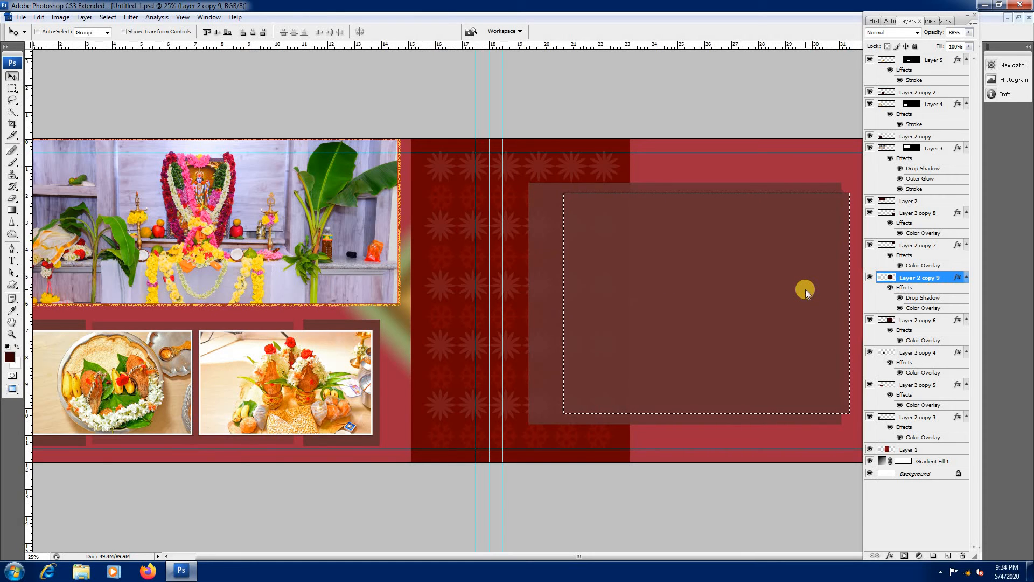
# Step: Copy the whole sunset photo SRI_8229.jpg and paste it into the panel-shaped selection on the album spread
pyautogui.hotkey('ctrl', 'Tab')
pyautogui.hotkey('ctrl', 'Tab')
pyautogui.hotkey('ctrl', 'Tab')
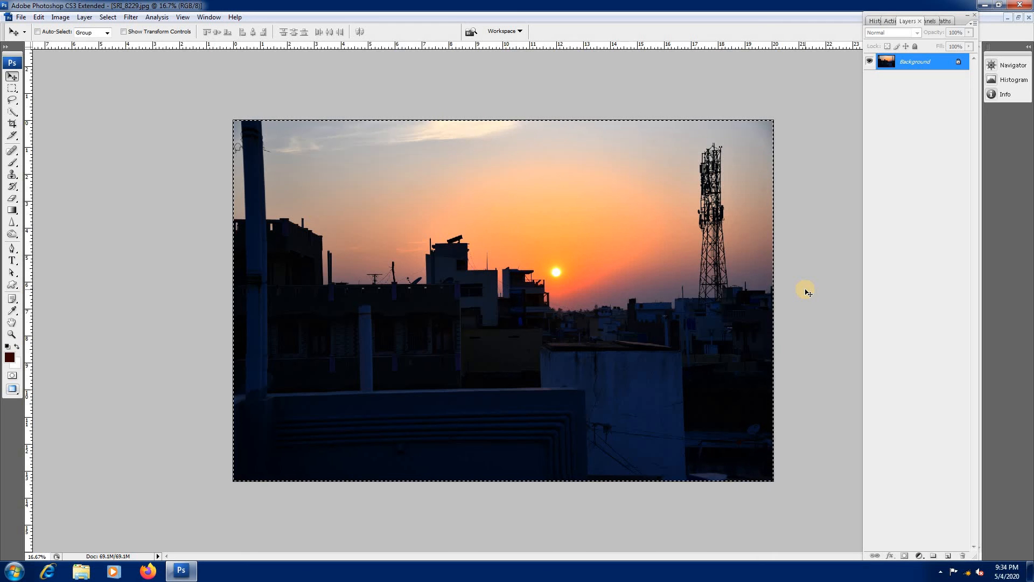
pyautogui.hotkey('ctrl', 'Tab')
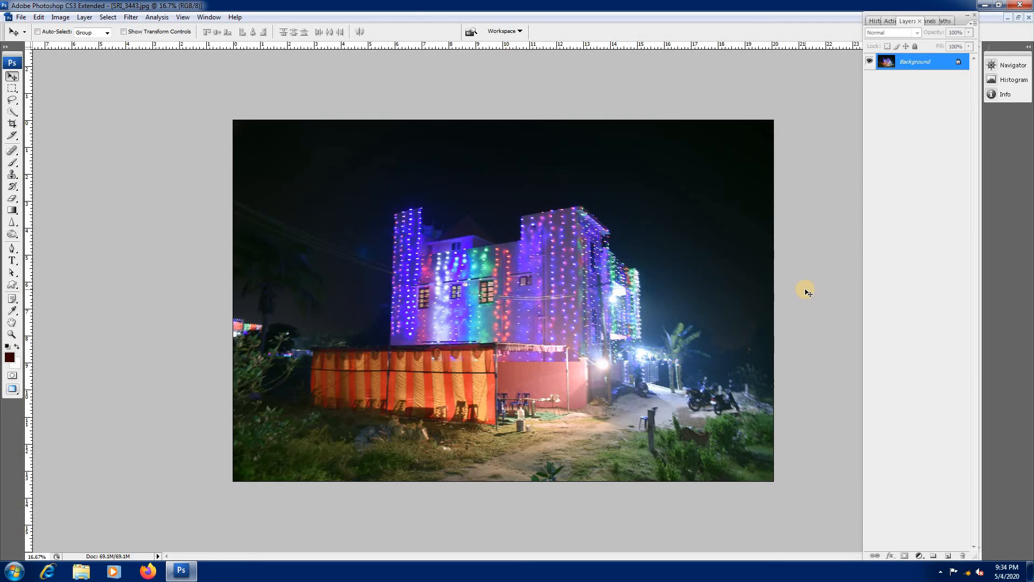
pyautogui.hotkey('ctrl', 'Tab')
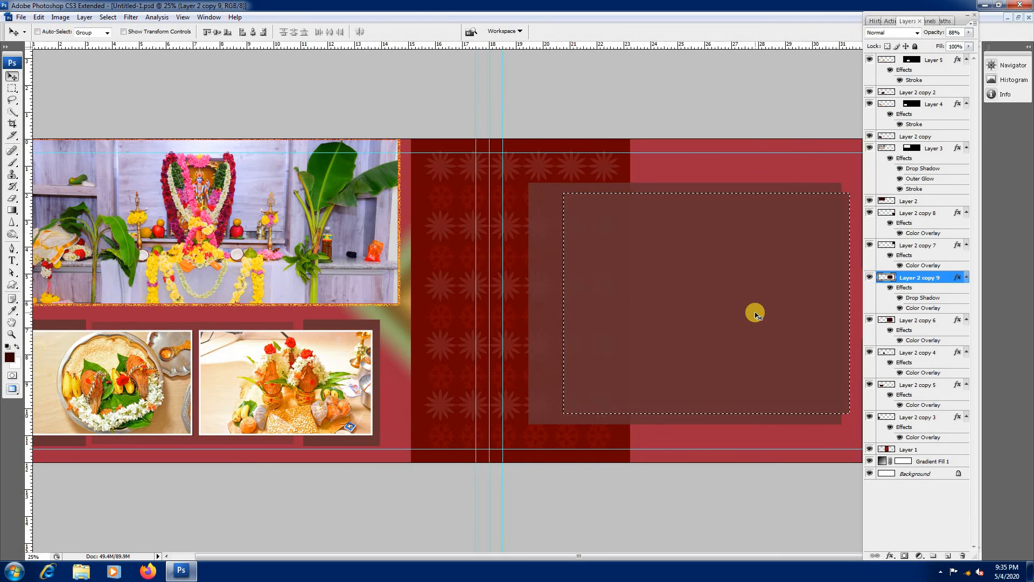
pyautogui.hotkey('ctrl', 'shift', 'v')
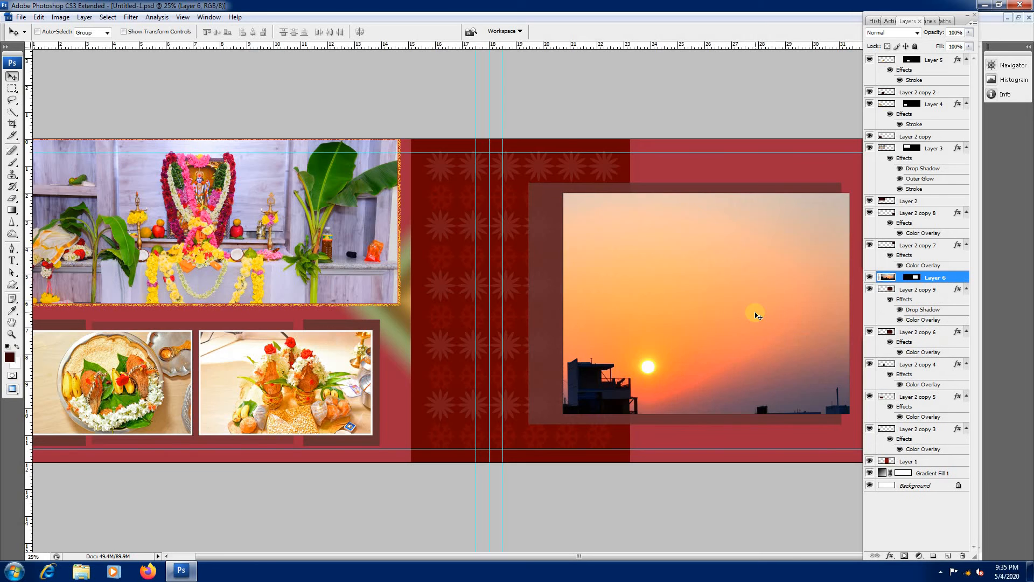
# Step: Scale the sunset photo in the large centre panel to about 52% and position it to fill the panel with the skyline and sun
pyautogui.hotkey('ctrl', 't')
pyautogui.hotkey('ctrl', '-')
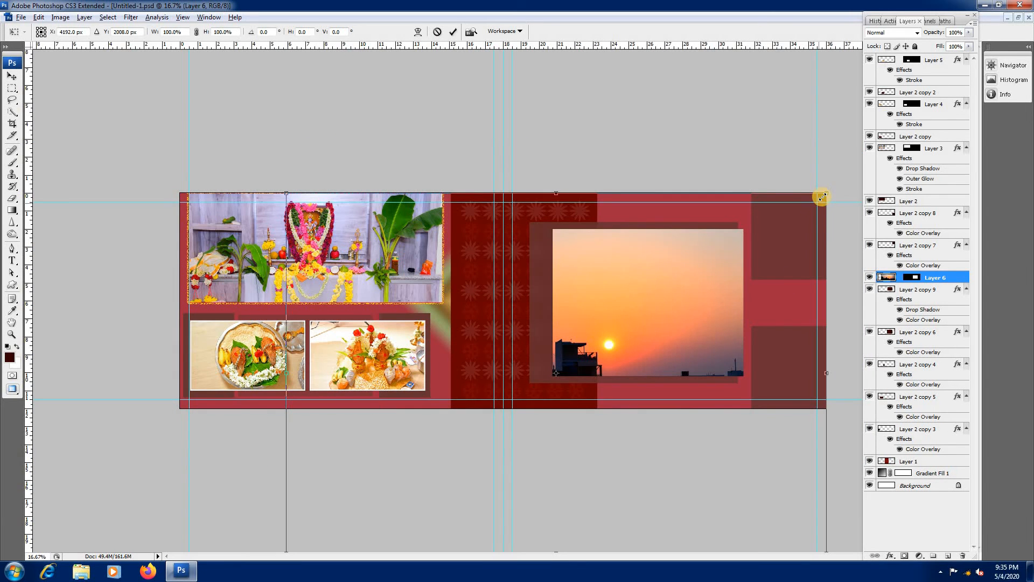
pyautogui.moveTo(822, 197); pyautogui.dragTo(717, 266)
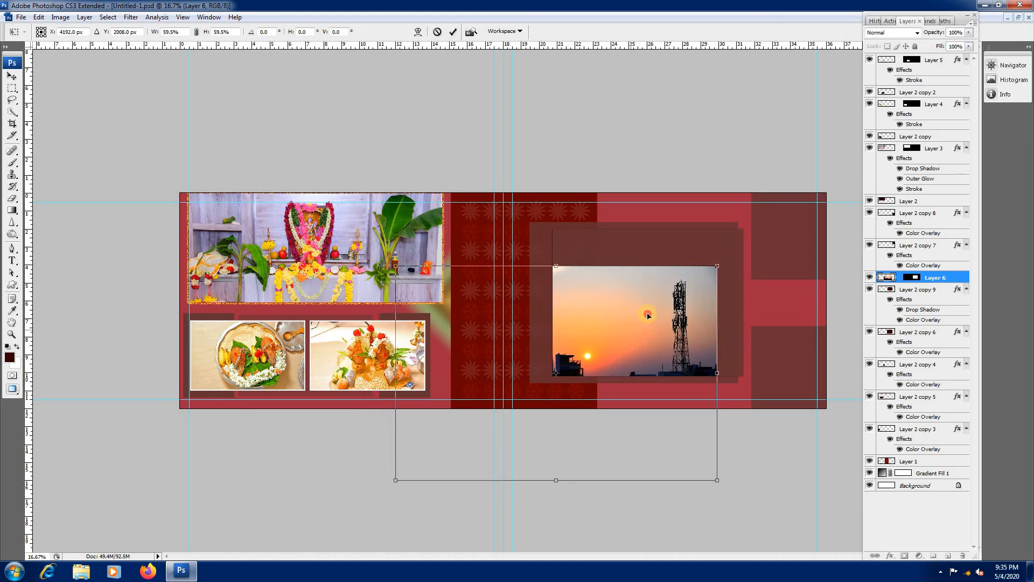
pyautogui.moveTo(648, 316); pyautogui.dragTo(718, 243)
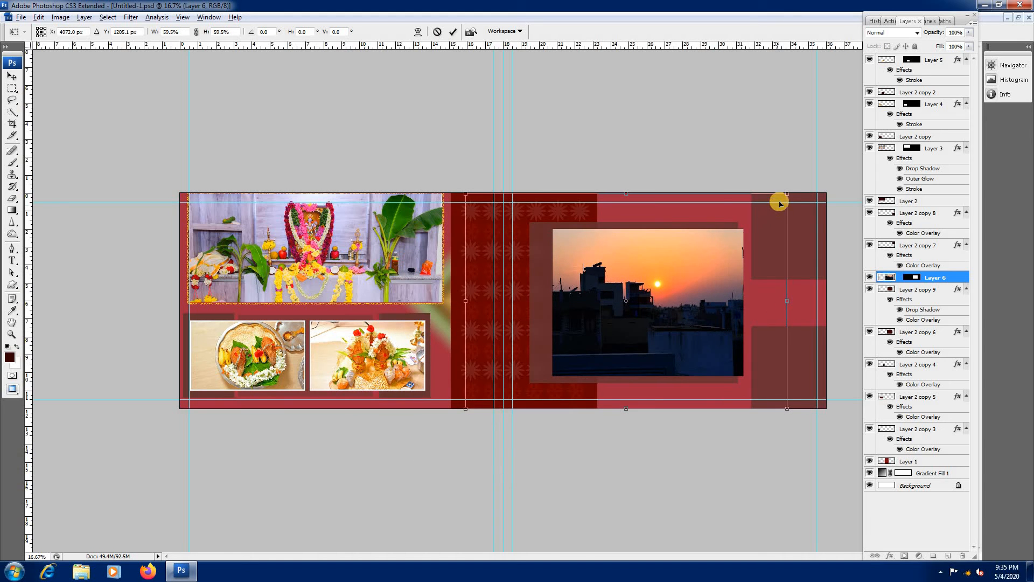
pyautogui.moveTo(787, 194); pyautogui.dragTo(776, 211)
pyautogui.moveTo(694, 280); pyautogui.dragTo(710, 279)
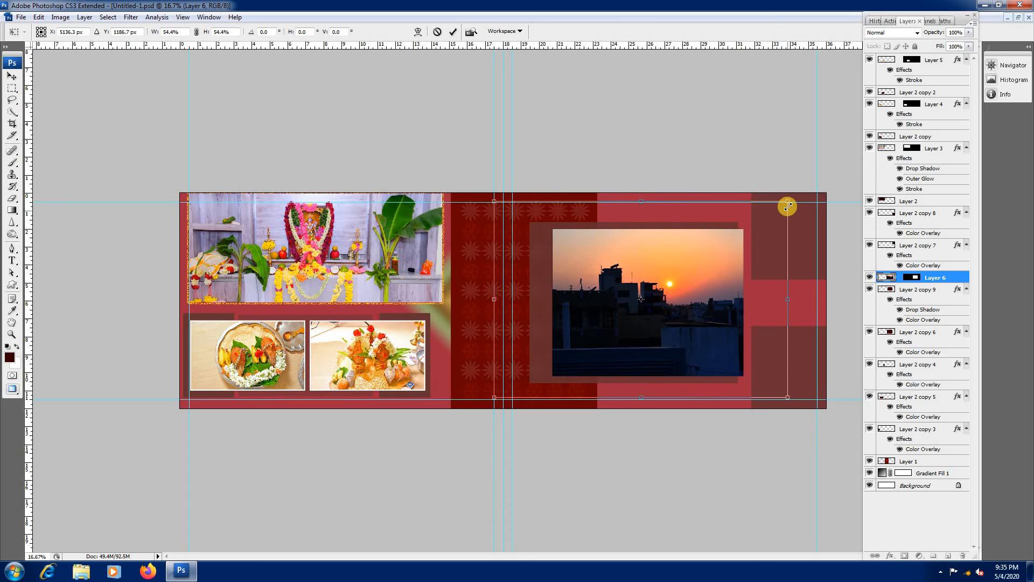
pyautogui.moveTo(788, 206); pyautogui.dragTo(770, 202)
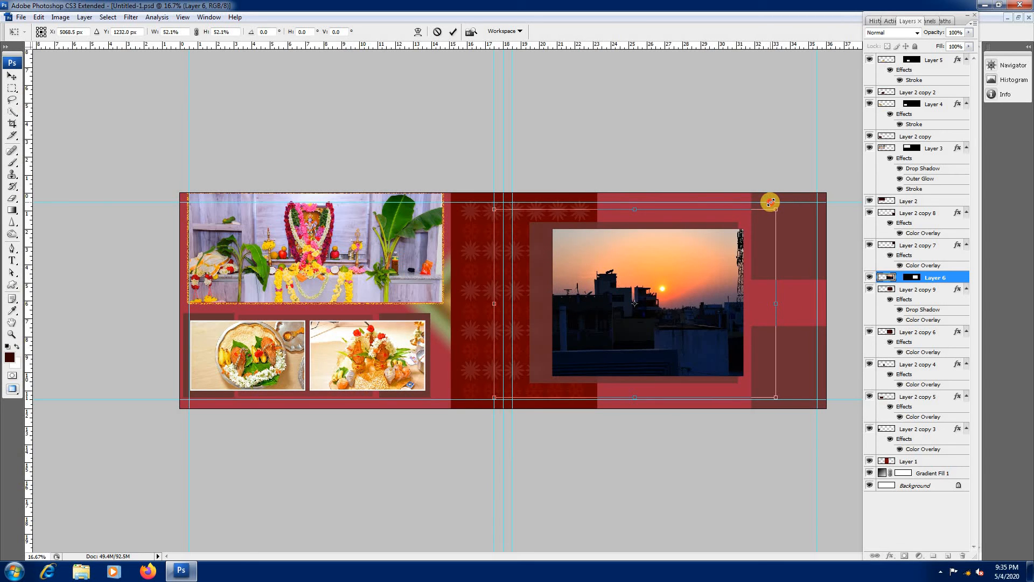
pyautogui.press('Return')
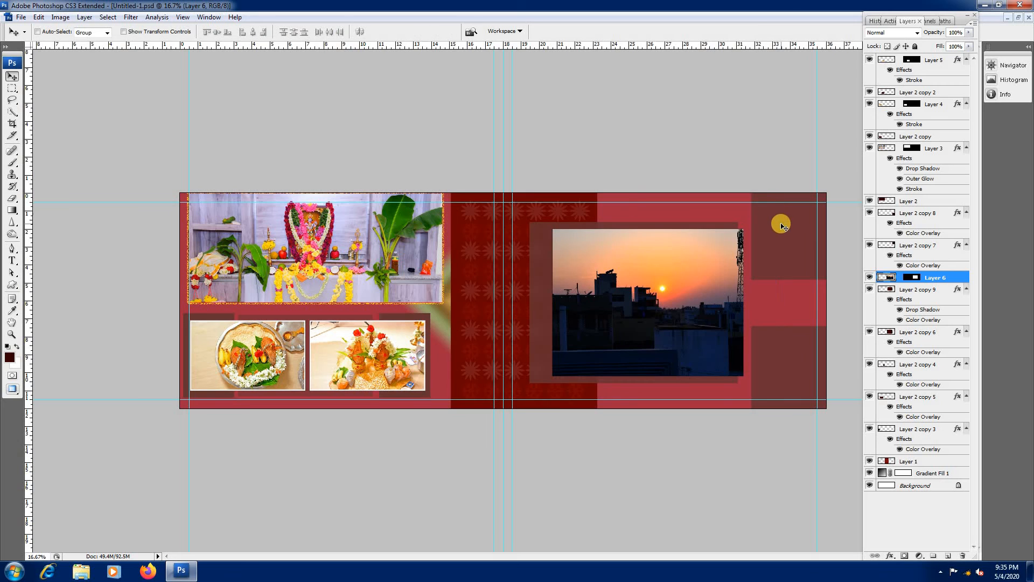
# Step: Load the outline of the upper outer-edge panel as a selection and paste the copied sunset photo into it
pyautogui.rightClick(778, 224)
pyautogui.click(803, 232)
pyautogui.keyDown('ctrl'); pyautogui.click(886, 245); pyautogui.keyUp('ctrl')
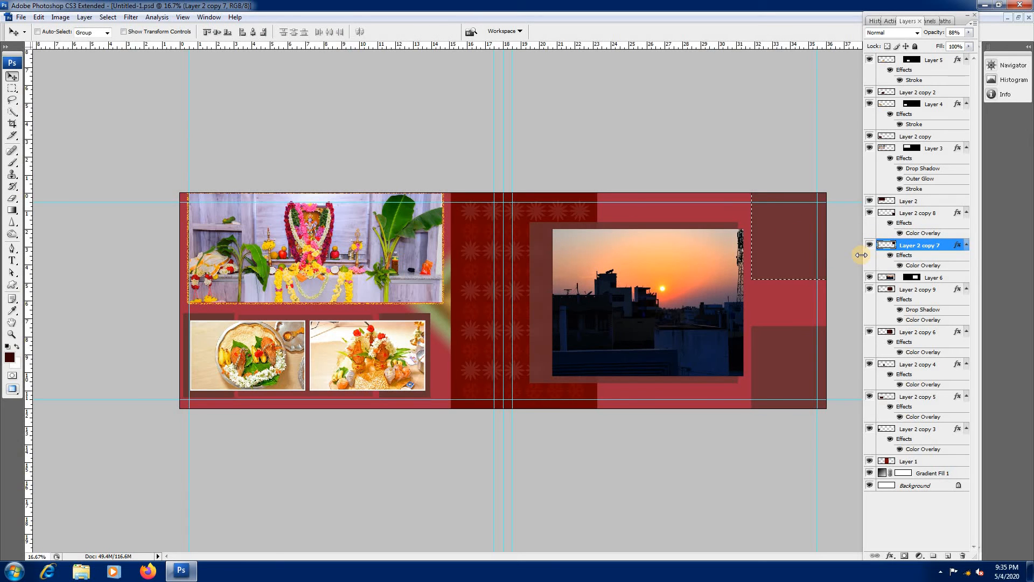
pyautogui.hotkey('ctrl', 'shift', 'v')
# Step: Scale the photo in the upper outer-edge panel to 62% and position it so the sun and building show inside
pyautogui.hotkey('ctrl', 't')
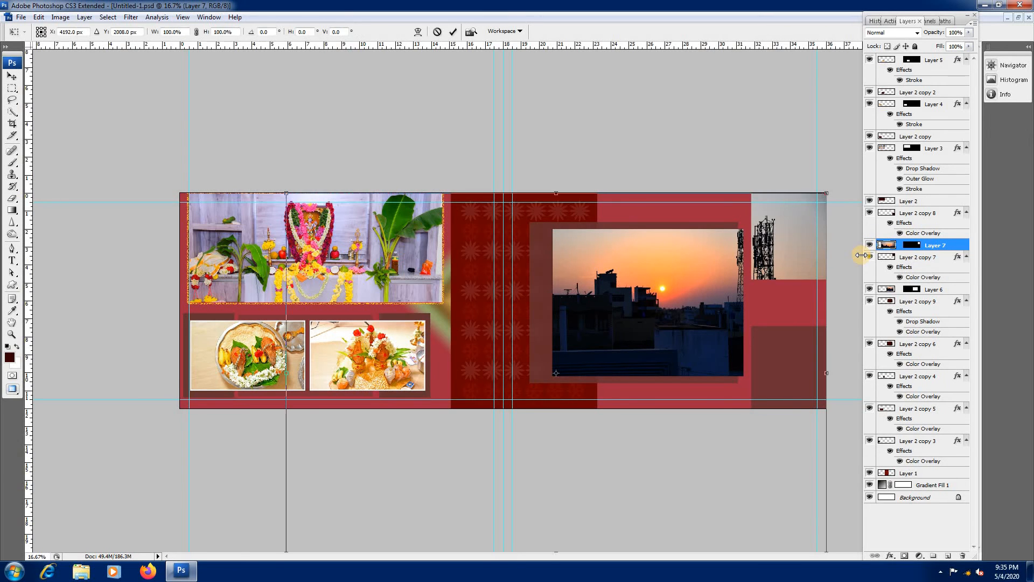
pyautogui.moveTo(286, 193); pyautogui.dragTo(431, 313)
pyautogui.moveTo(520, 393); pyautogui.dragTo(730, 244)
pyautogui.moveTo(653, 161); pyautogui.dragTo(617, 115)
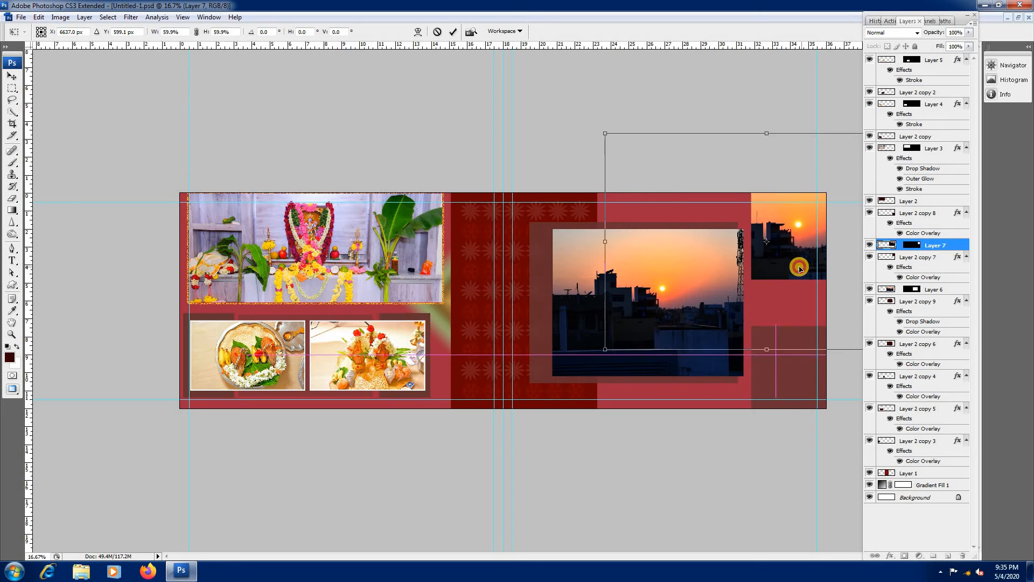
pyautogui.moveTo(798, 263); pyautogui.dragTo(799, 274)
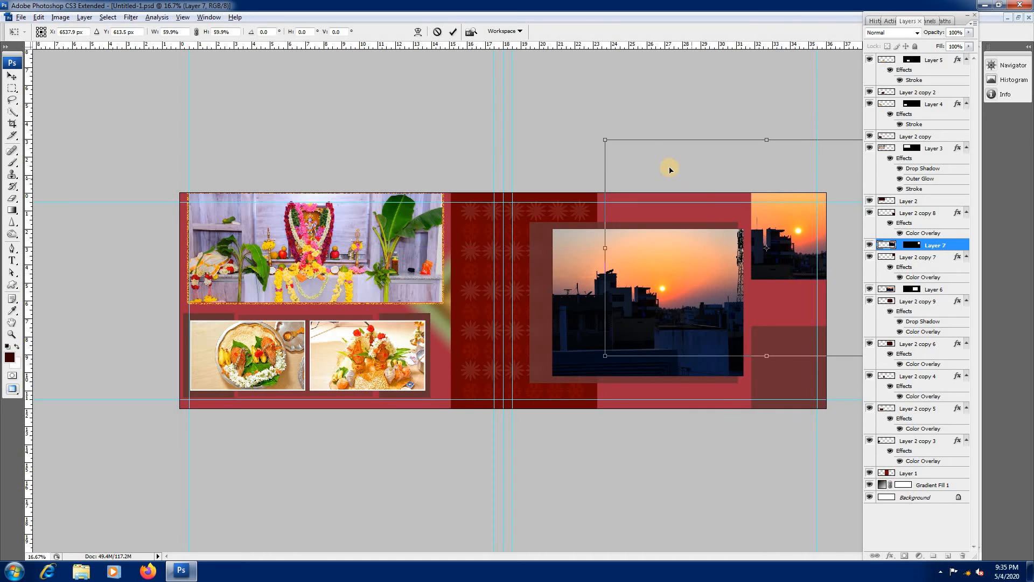
pyautogui.moveTo(605, 140); pyautogui.dragTo(603, 128)
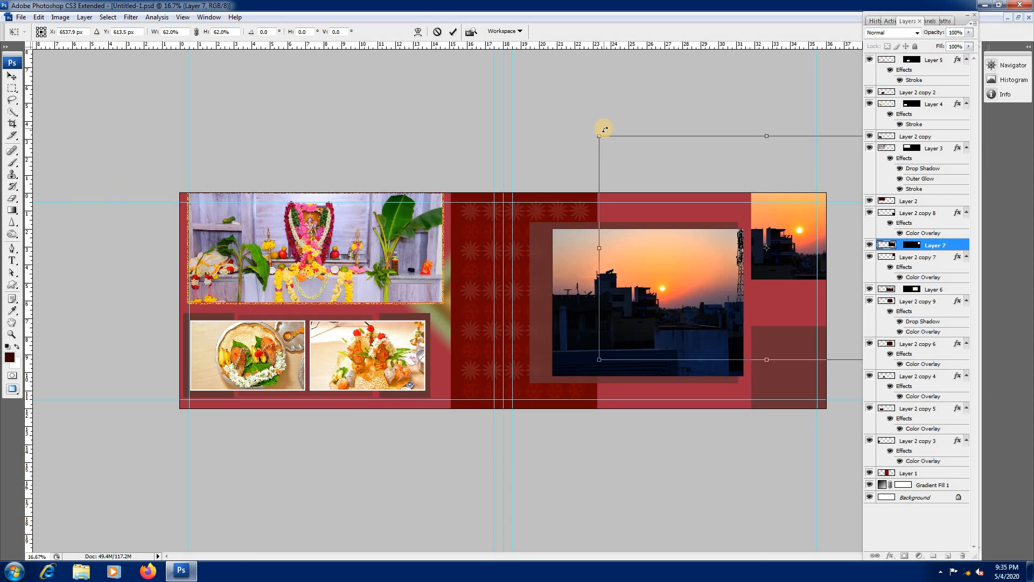
pyautogui.press('Return')
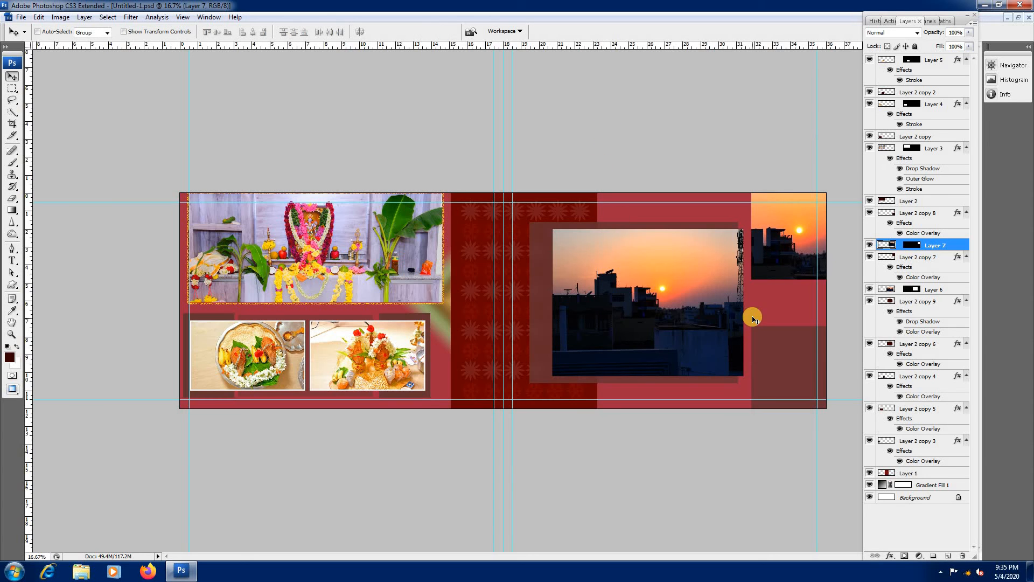
# Step: Select the layer of the empty lower outer-edge panel and close the Layers panel to free up the canvas
pyautogui.rightClick(777, 352)
pyautogui.click(788, 358)
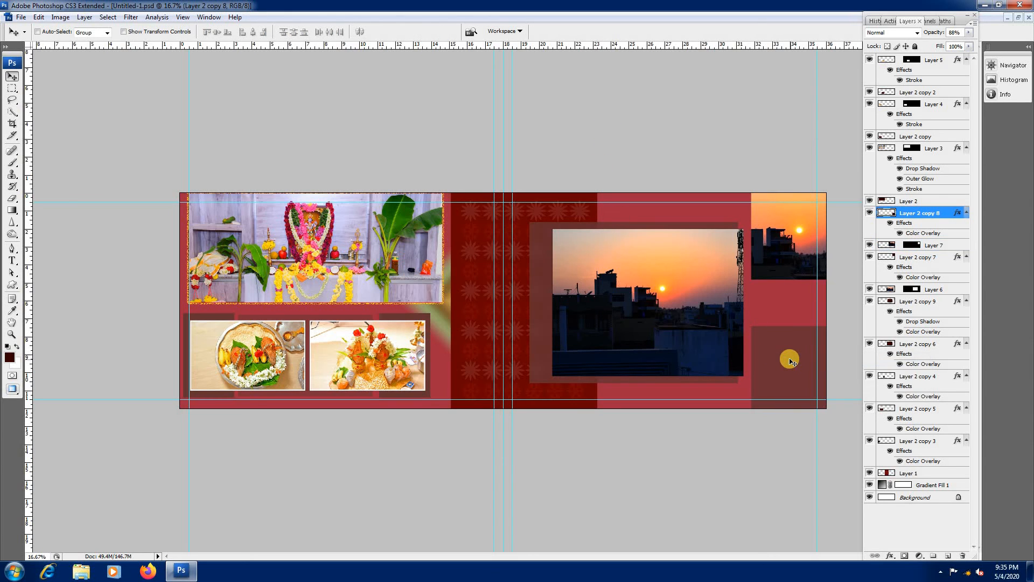
pyautogui.rightClick(788, 360)
pyautogui.click(813, 370)
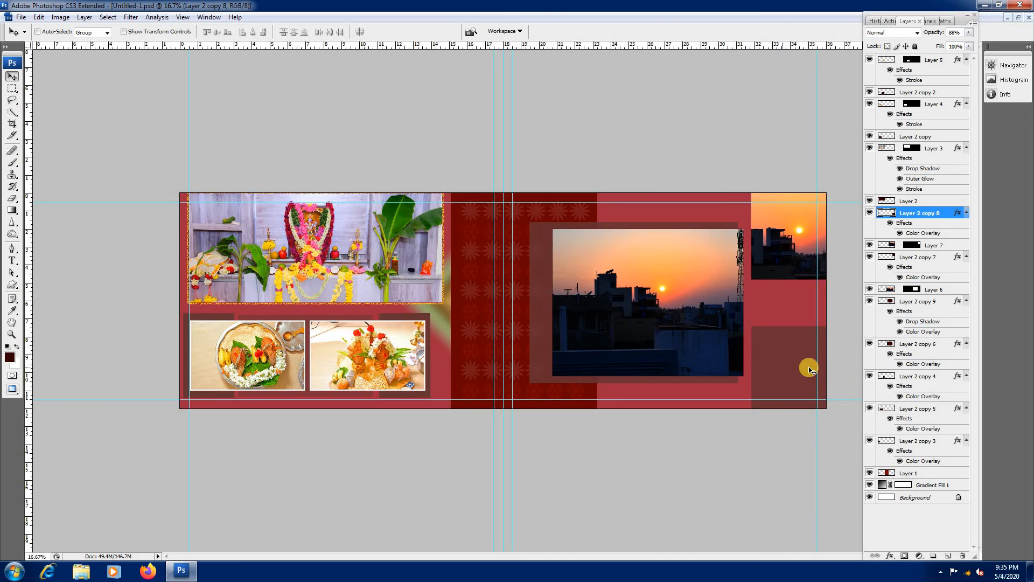
pyautogui.keyDown('ctrl'); pyautogui.click(786, 354); pyautogui.keyUp('ctrl')
pyautogui.keyDown('ctrl'); pyautogui.click(786, 354); pyautogui.keyUp('ctrl')
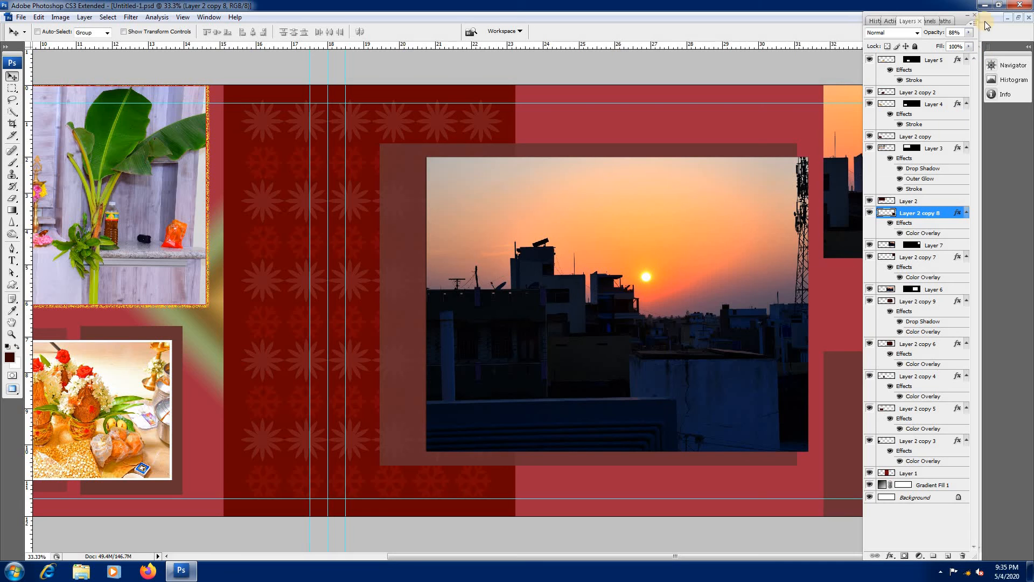
pyautogui.rightClick(838, 383)
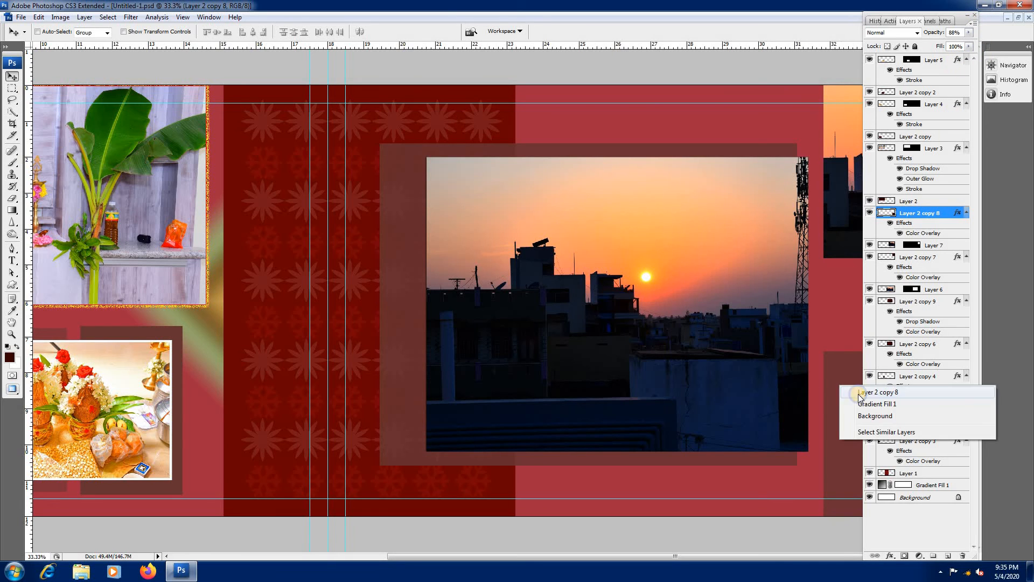
pyautogui.click(858, 391)
pyautogui.click(975, 15)
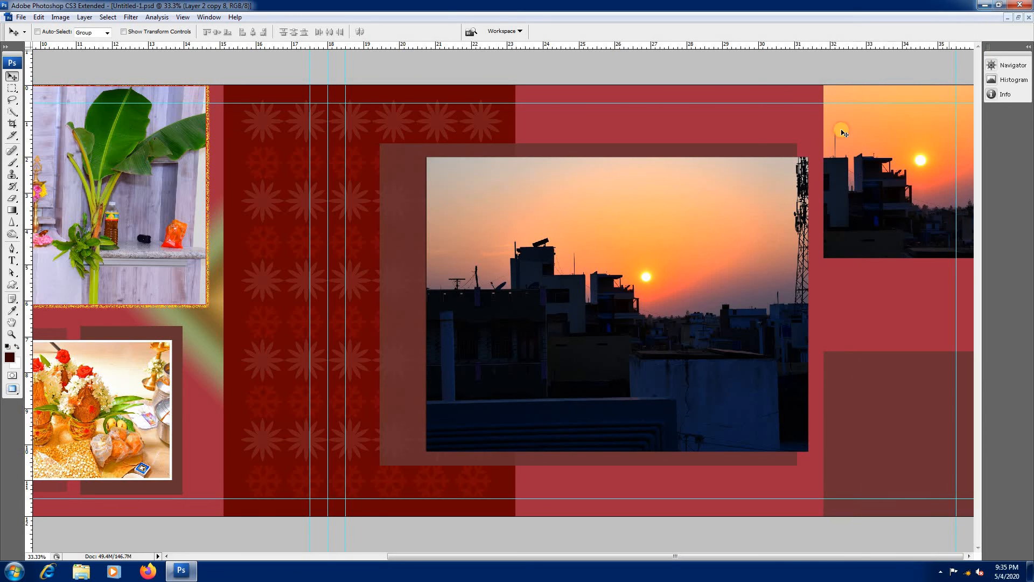
# Step: Switch to TITELS.psd and select its SWEET MEMORIES title layer
pyautogui.hotkey('ctrl', 'Tab')
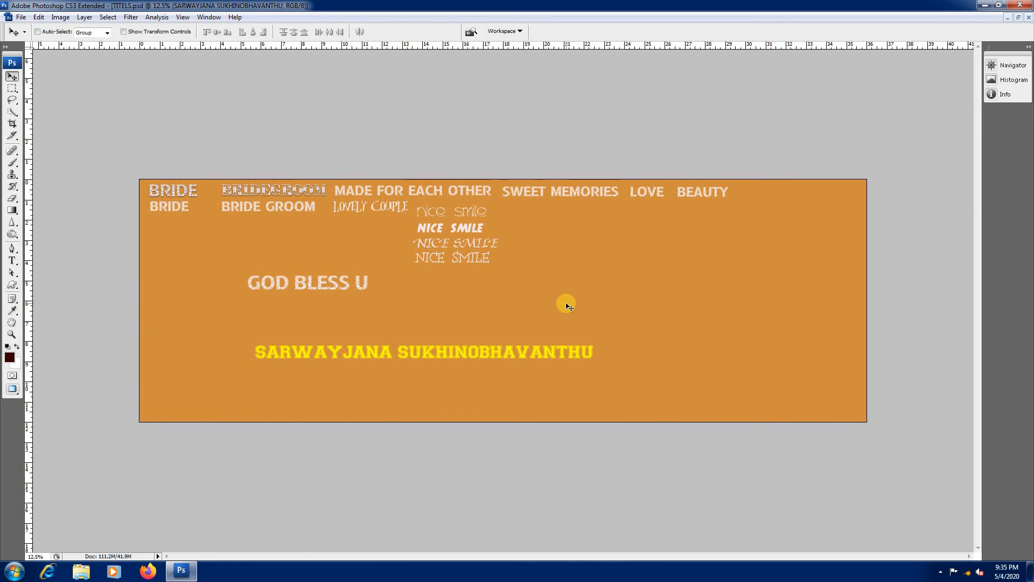
pyautogui.hotkey('ctrl', '-')
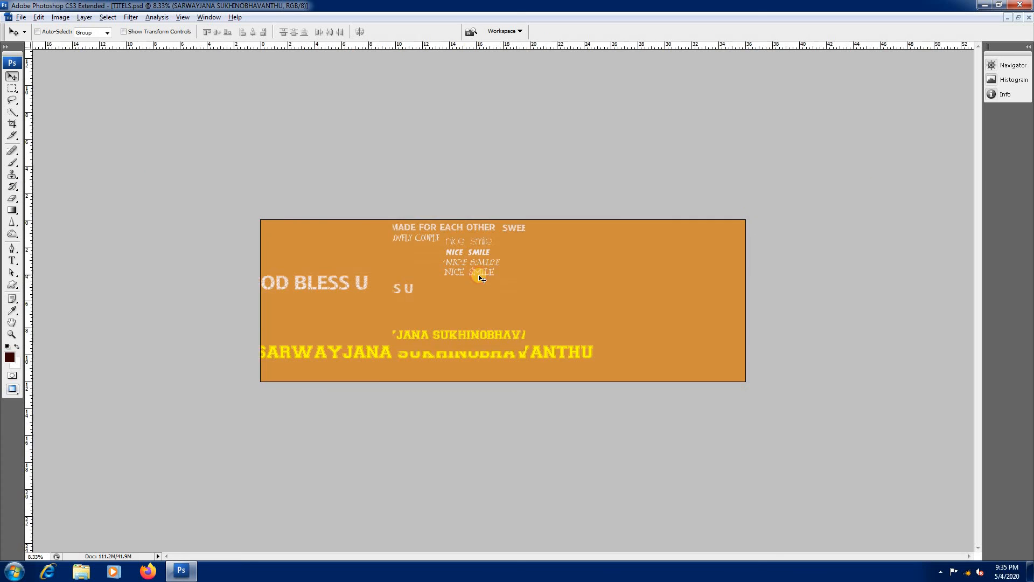
pyautogui.hotkey('ctrl', '+')
pyautogui.rightClick(585, 195)
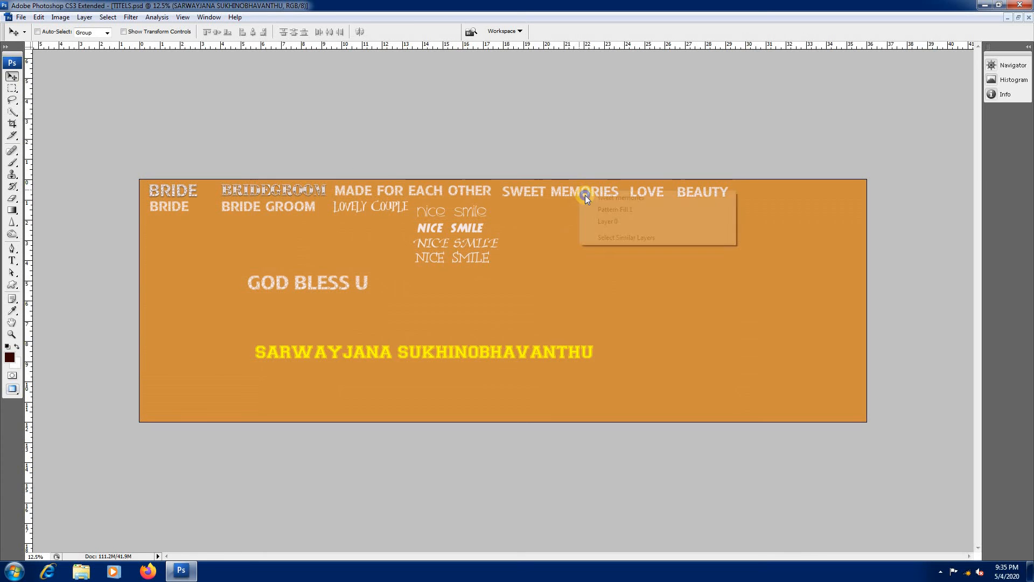
pyautogui.click(600, 198)
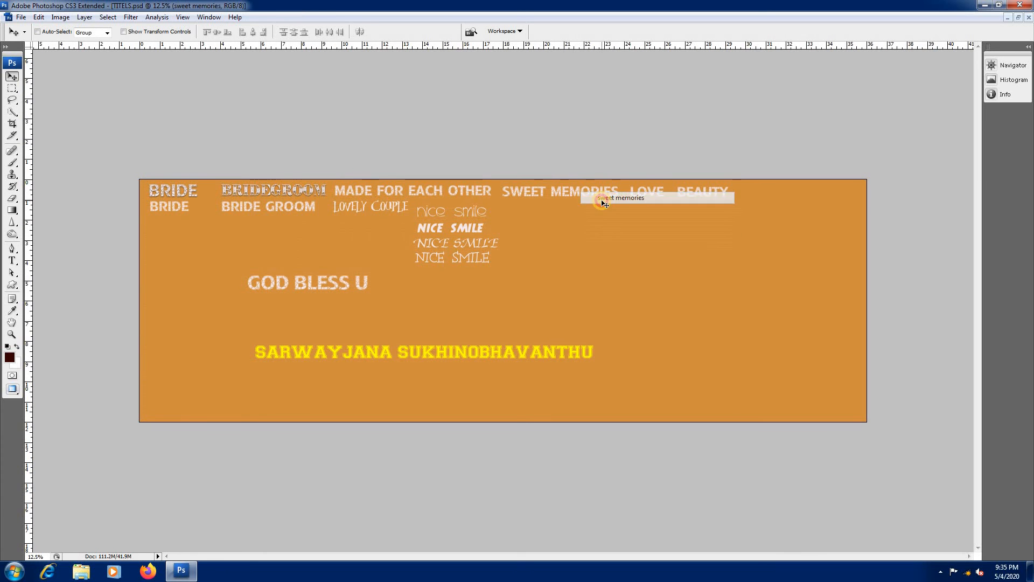
# Step: Show the documents in separate windows and copy the SWEET MEMORIES title onto the album spread
pyautogui.click(1020, 17)
pyautogui.rightClick(509, 140)
pyautogui.click(516, 144)
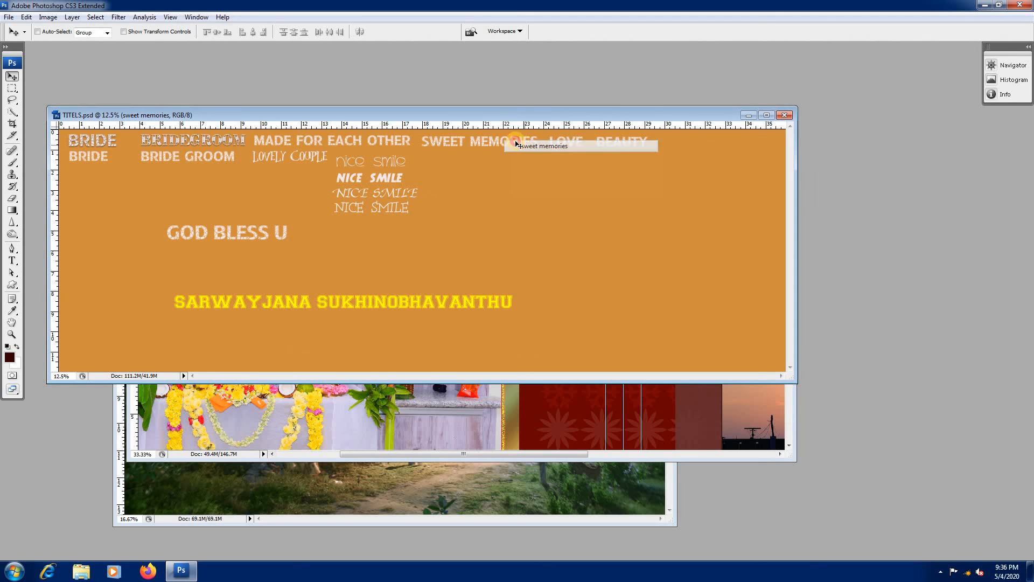
pyautogui.moveTo(516, 145); pyautogui.dragTo(575, 365)
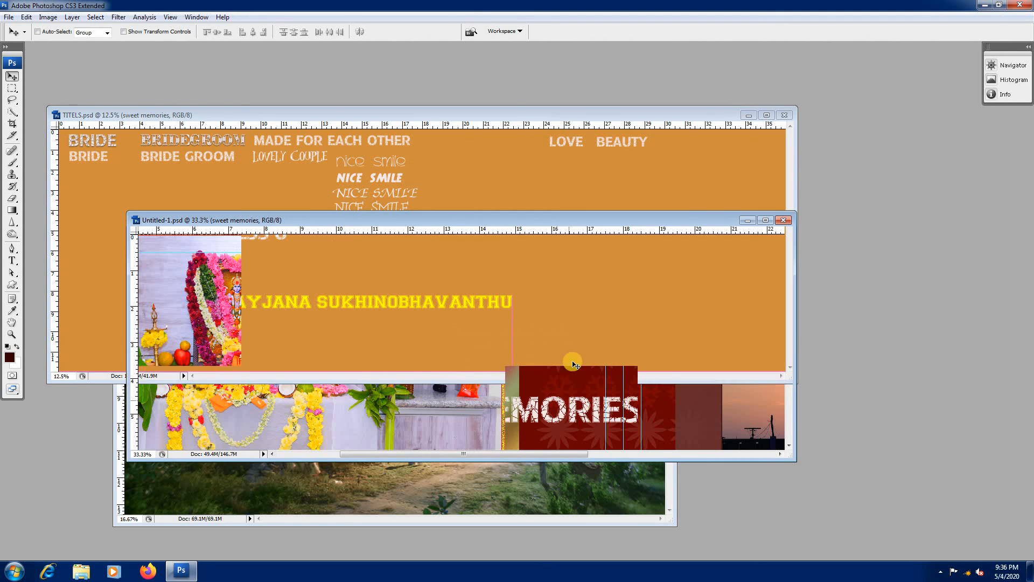
pyautogui.moveTo(553, 408); pyautogui.dragTo(635, 350)
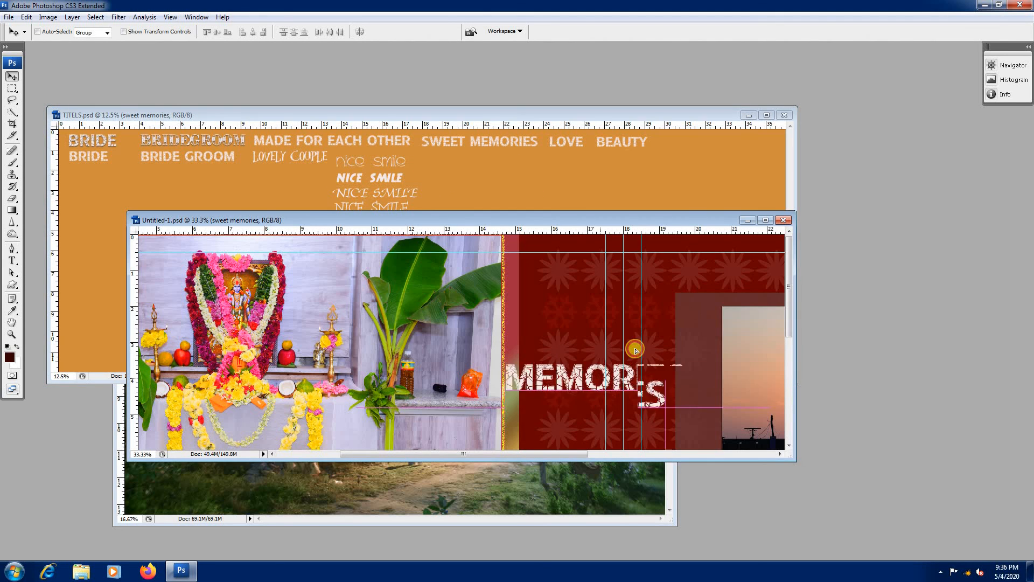
# Step: Maximize the album spread, scale the SWEET MEMORIES title to 77%, and place it above the large sunset photo
pyautogui.click(766, 221)
pyautogui.hotkey('ctrl', 't')
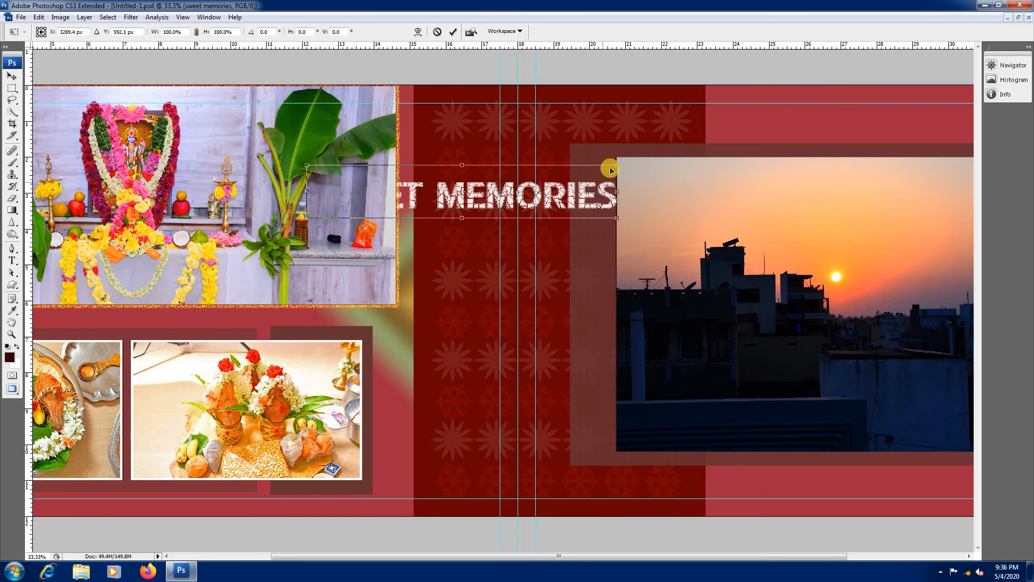
pyautogui.moveTo(614, 166); pyautogui.dragTo(866, 205)
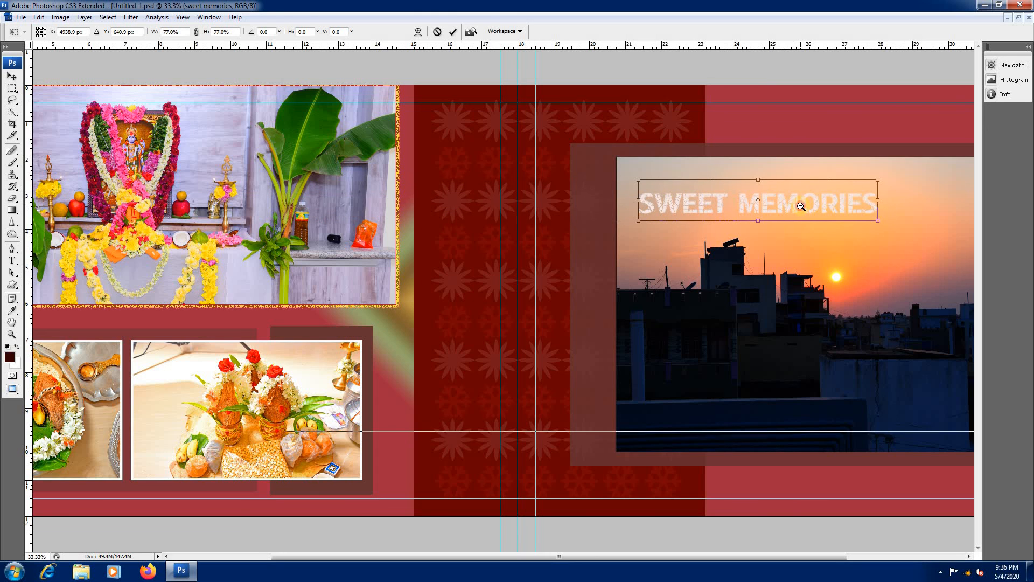
pyautogui.keyDown('alt'); pyautogui.click(802, 206); pyautogui.keyUp('alt')
pyautogui.keyDown('alt'); pyautogui.click(722, 233); pyautogui.keyUp('alt')
pyautogui.moveTo(647, 252); pyautogui.dragTo(698, 211)
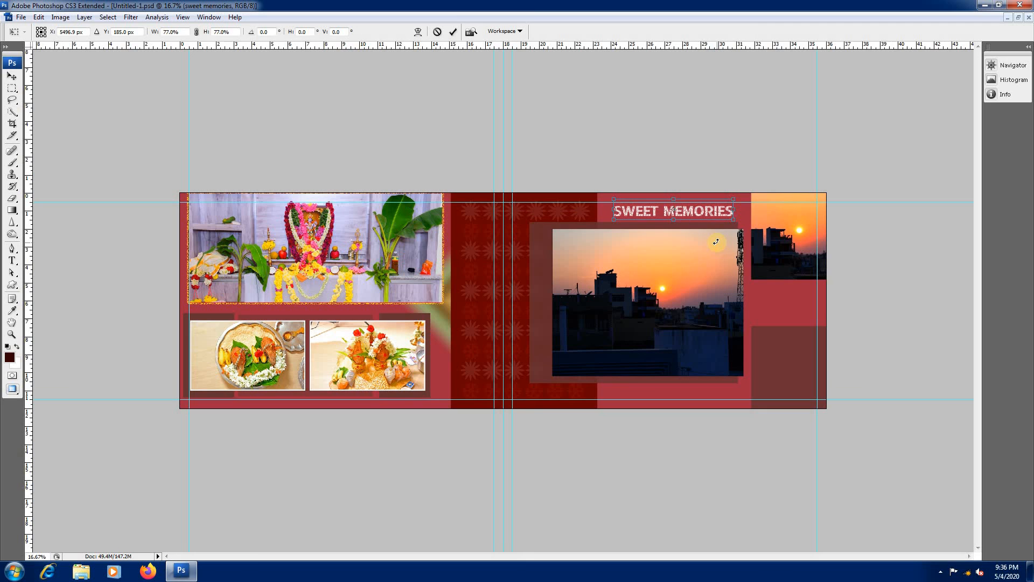
pyautogui.press('Return')
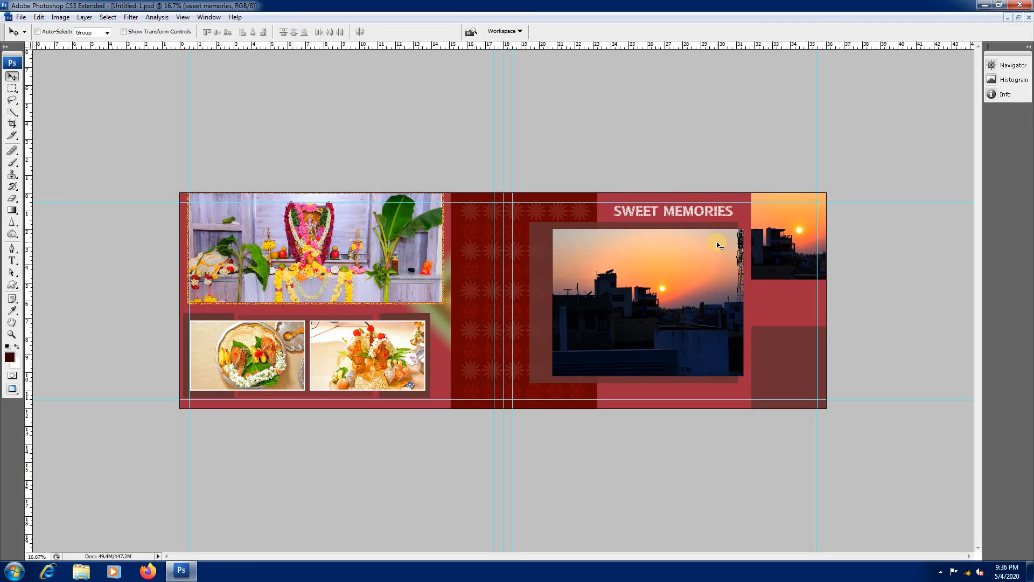
pyautogui.rightClick(706, 211)
pyautogui.click(713, 215)
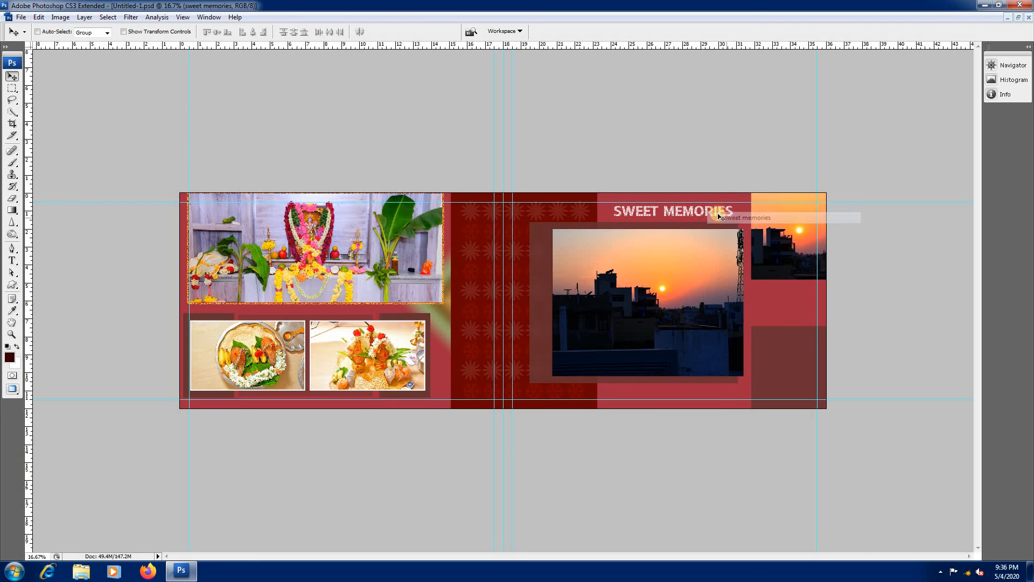
# Step: Select the layer of the empty lower outer-edge panel, Layer 2 copy 8
pyautogui.keyDown('ctrl'); pyautogui.click(755, 341); pyautogui.keyUp('ctrl')
pyautogui.keyDown('ctrl'); pyautogui.click(884, 383); pyautogui.keyUp('ctrl')
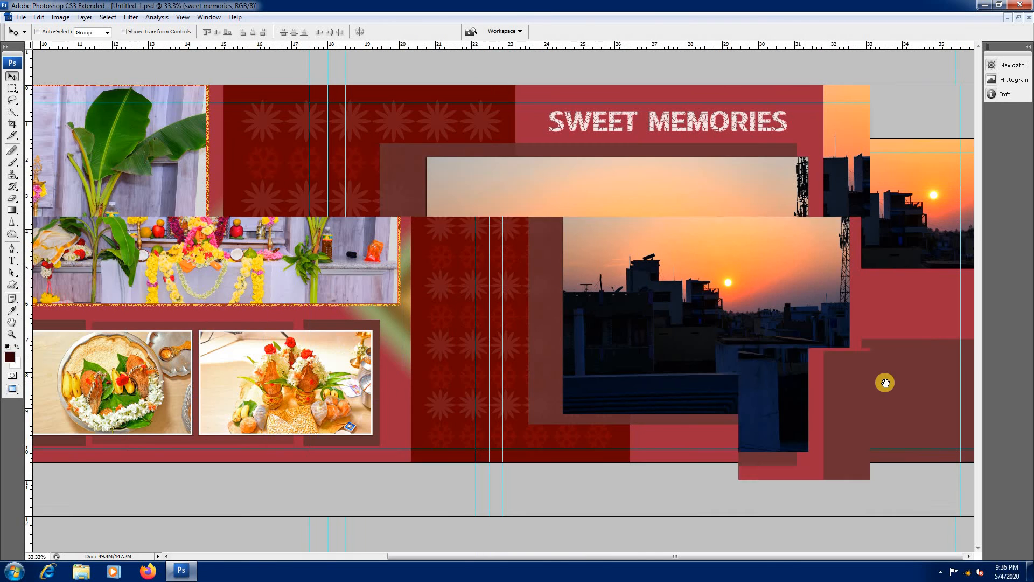
pyautogui.keyDown('alt'); pyautogui.click(889, 383); pyautogui.keyUp('alt')
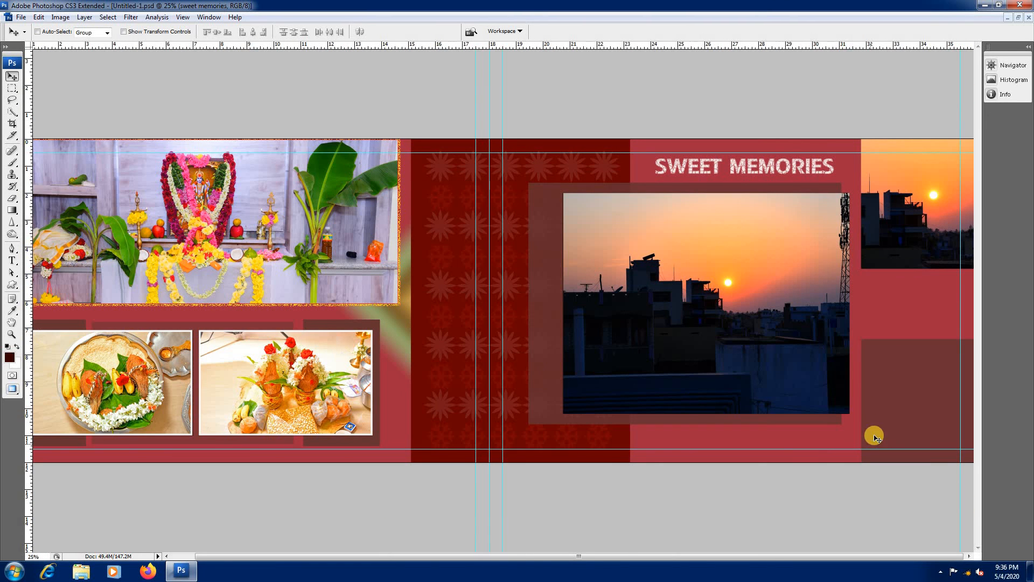
pyautogui.rightClick(892, 413)
pyautogui.click(914, 429)
pyautogui.rightClick(875, 409)
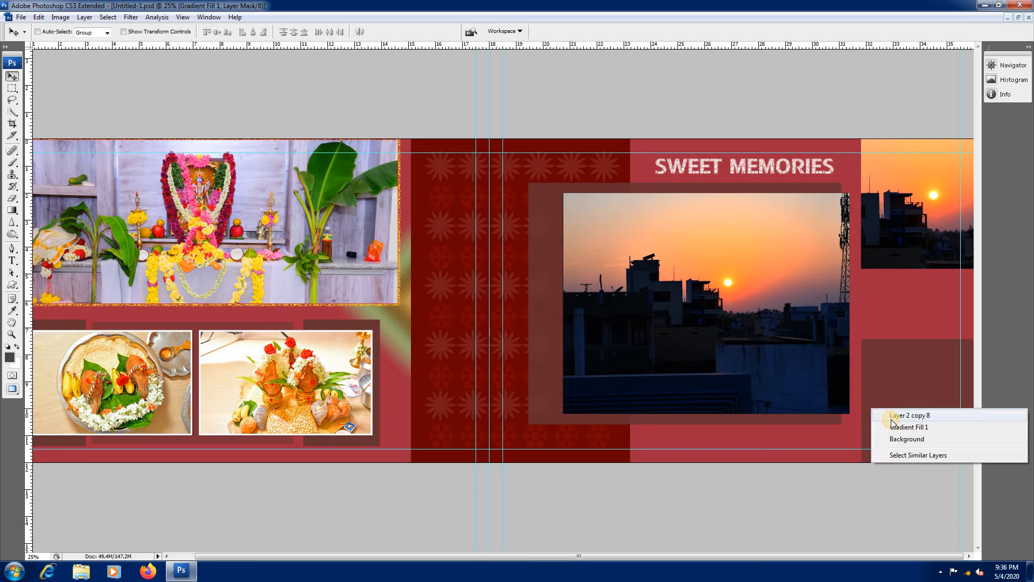
pyautogui.click(905, 417)
# Step: Draw a fleur-de-lis custom shape on the empty lower outer-edge panel
pyautogui.moveTo(13, 285); pyautogui.dragTo(59, 339)
pyautogui.click(217, 33)
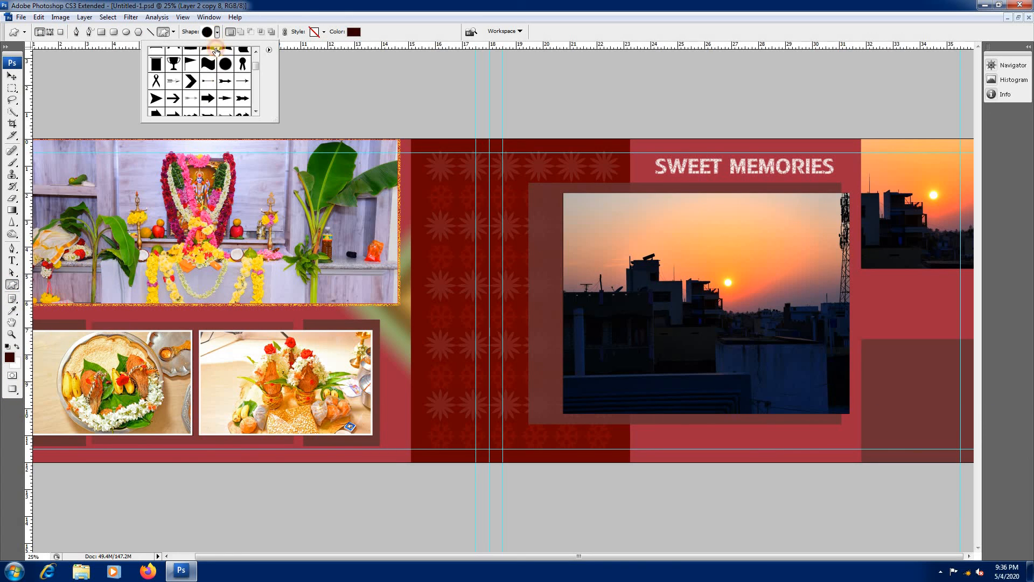
pyautogui.scroll(-3, 206, 91)
pyautogui.scroll(3, 205, 92)
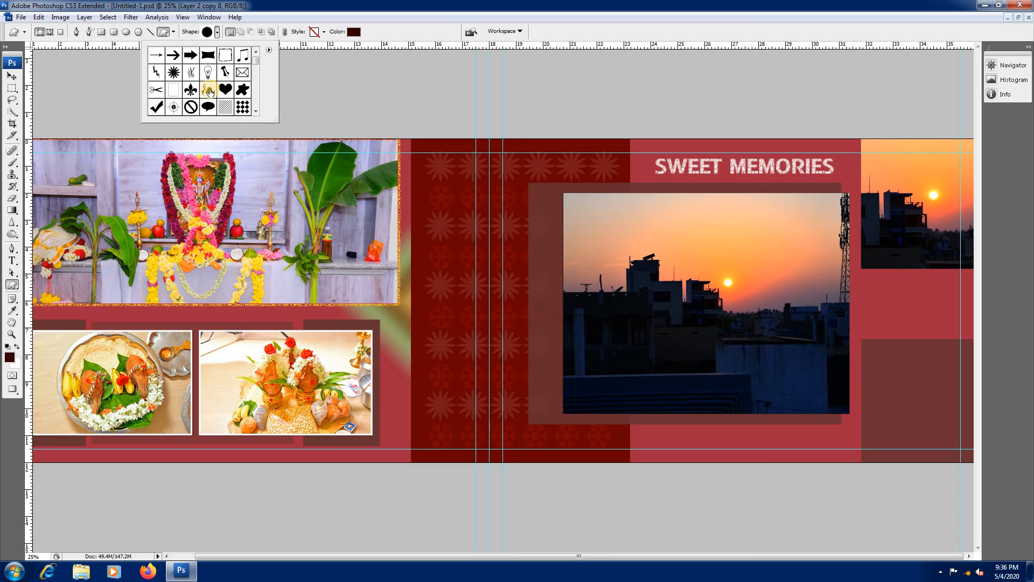
pyautogui.click(191, 90)
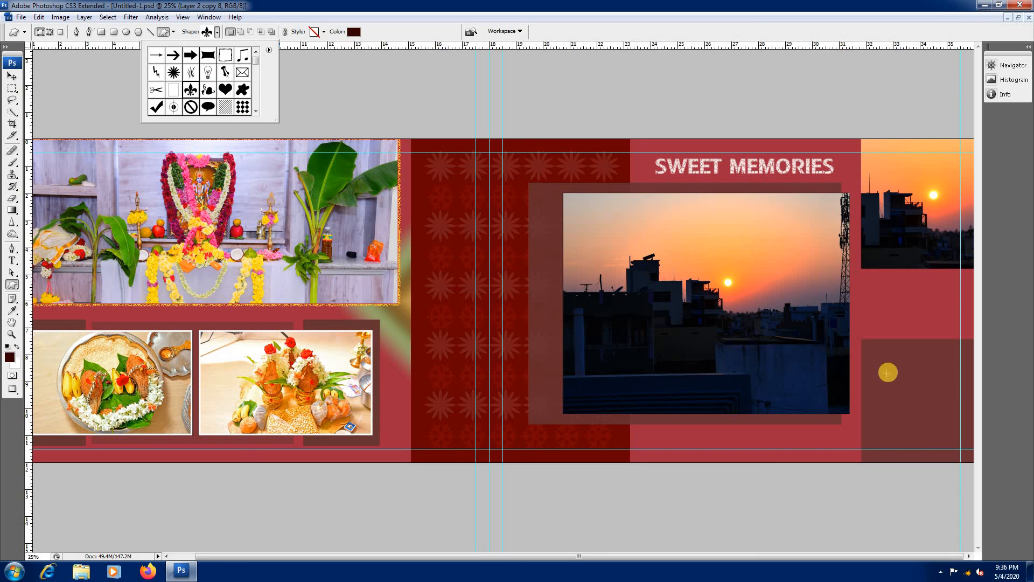
pyautogui.click(891, 370)
pyautogui.moveTo(892, 370); pyautogui.dragTo(961, 472)
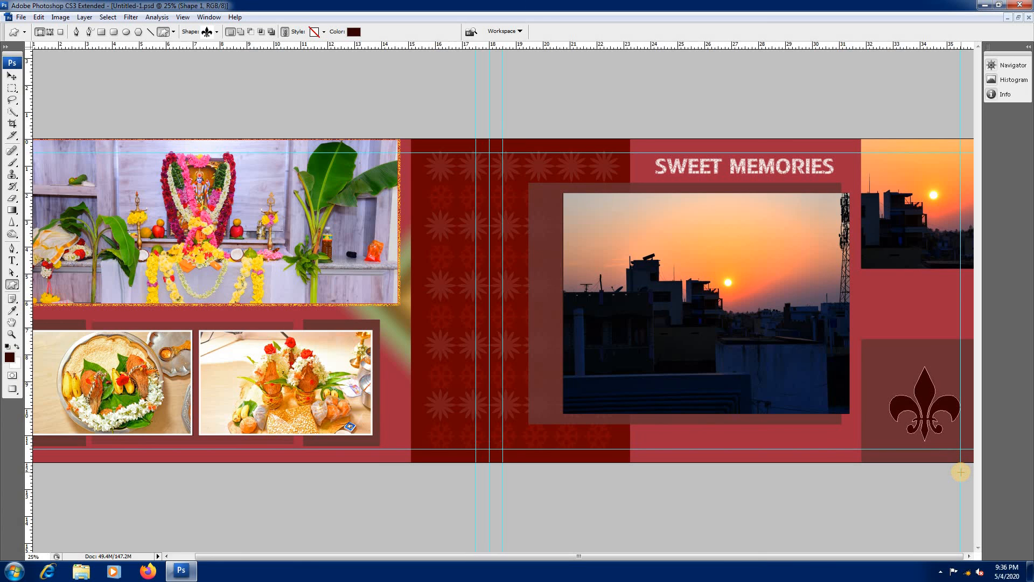
# Step: Try to recolour the fleur-de-lis ornament white by selecting its outline and picking white as the shape colour
pyautogui.hotkey('ctrl', 'Return')
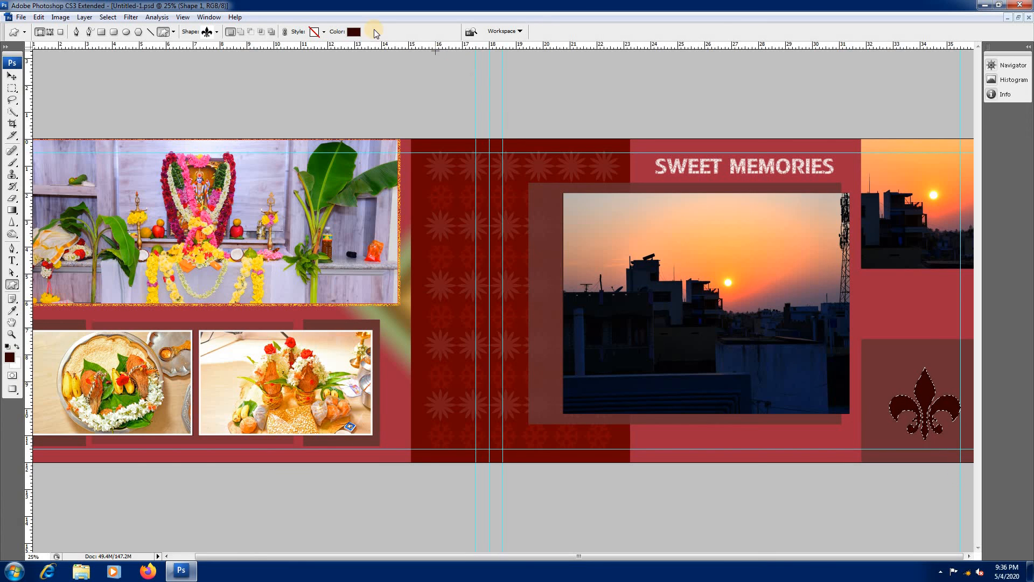
pyautogui.click(354, 33)
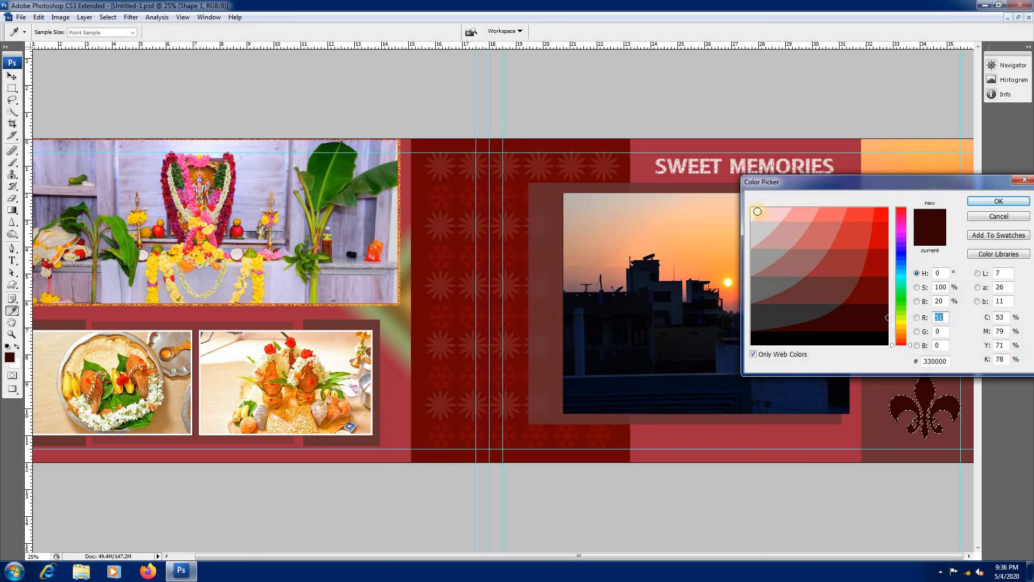
pyautogui.click(757, 211)
pyautogui.click(998, 201)
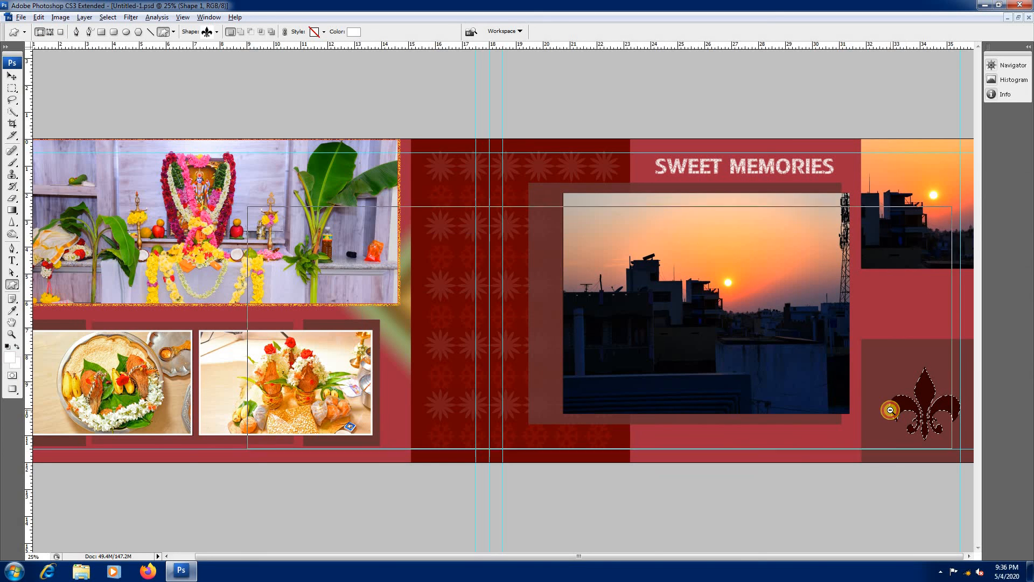
pyautogui.hotkey('ctrl', '-')
pyautogui.press('Return')
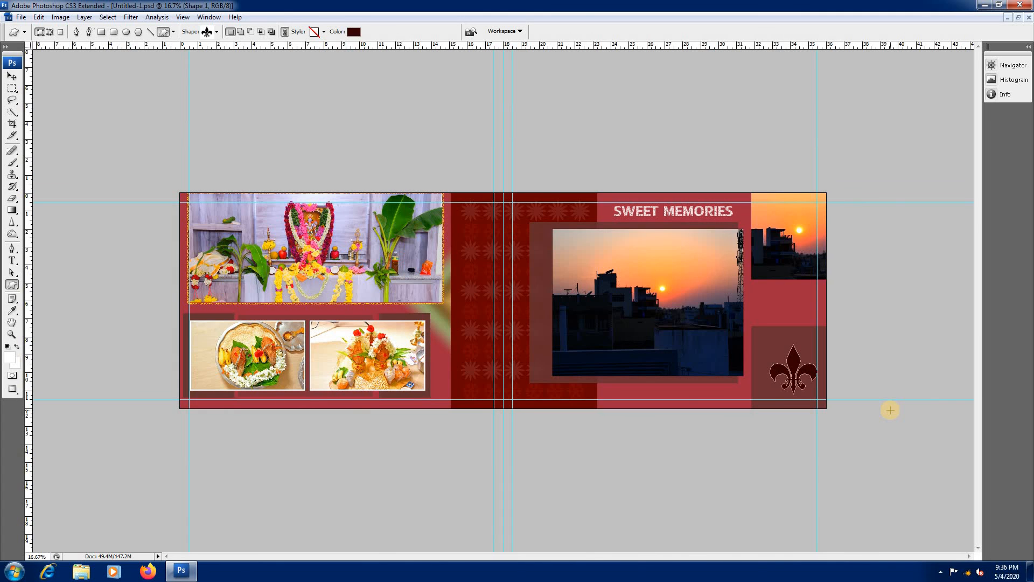
pyautogui.press('Return')
pyautogui.hotkey('ctrl', '+')
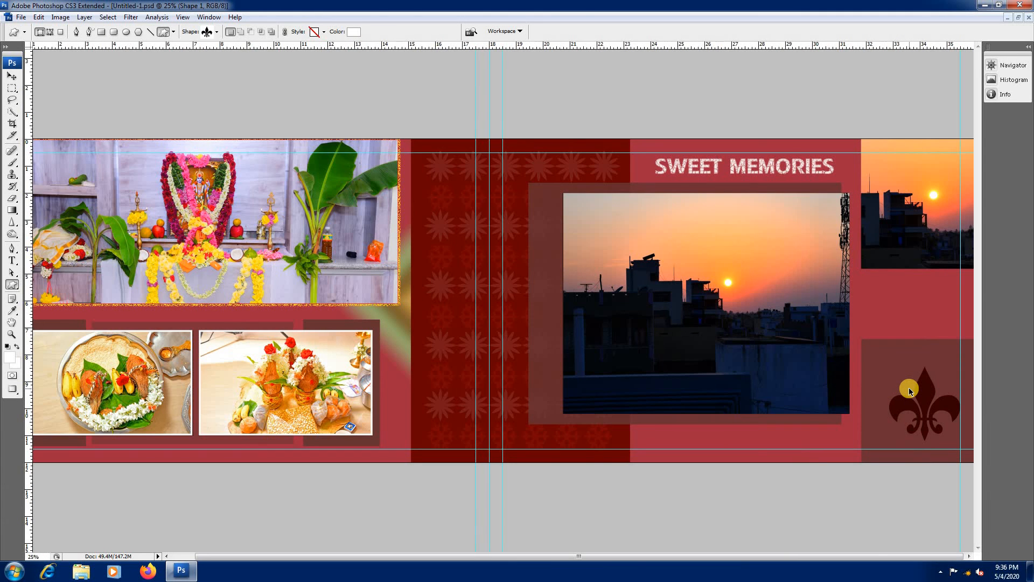
# Step: Scale the fleur-de-lis ornament to about 147% and position it to fill the lower outer-edge panel
pyautogui.hotkey('ctrl', 't')
pyautogui.moveTo(888, 363); pyautogui.dragTo(873, 350)
pyautogui.moveTo(937, 396); pyautogui.dragTo(935, 391)
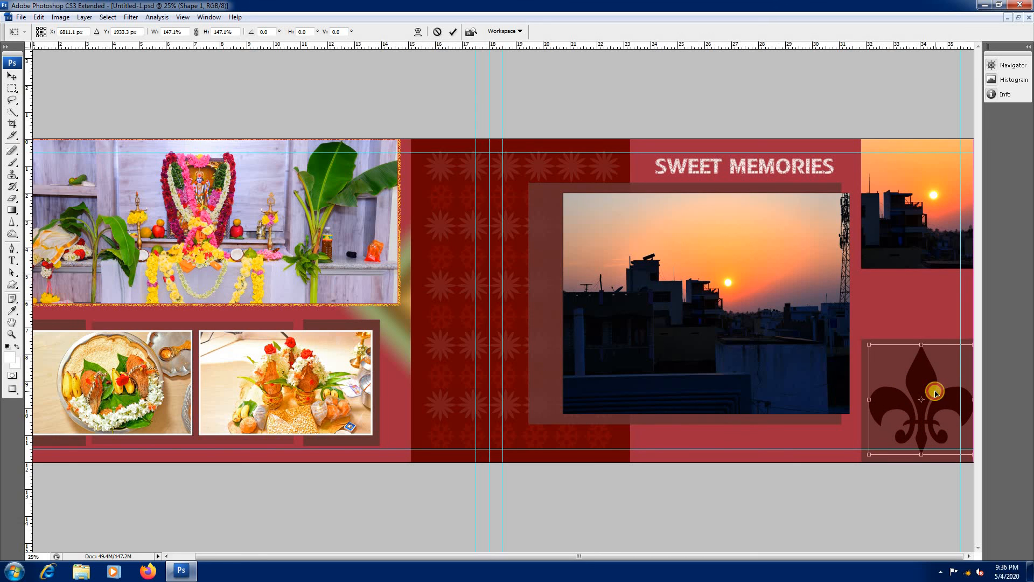
pyautogui.press('Return')
# Step: Open the Gradient Fill 1 settings of the background and preview a black-and-white gradient
pyautogui.hotkey('ctrl', '-')
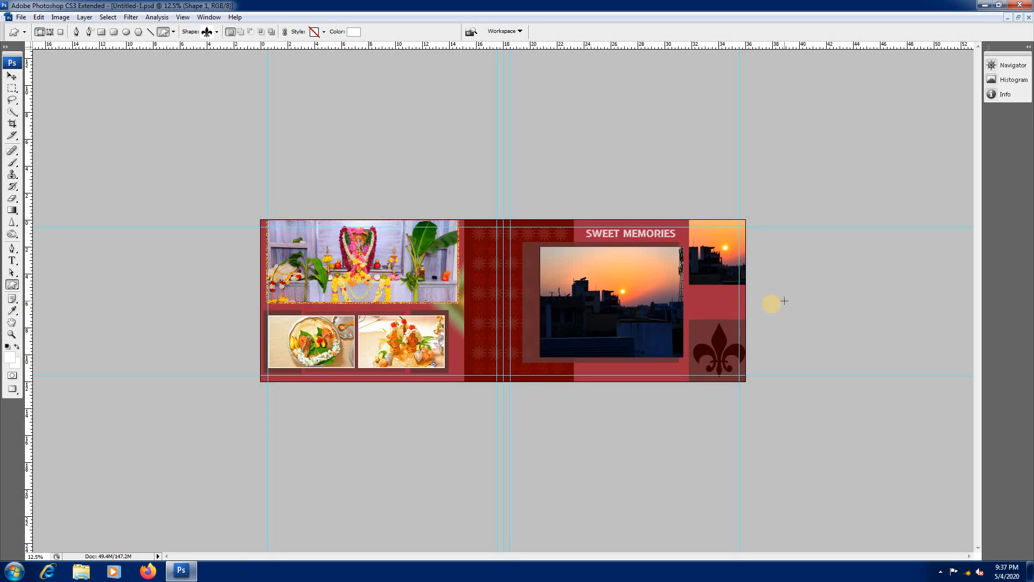
pyautogui.press('F7')
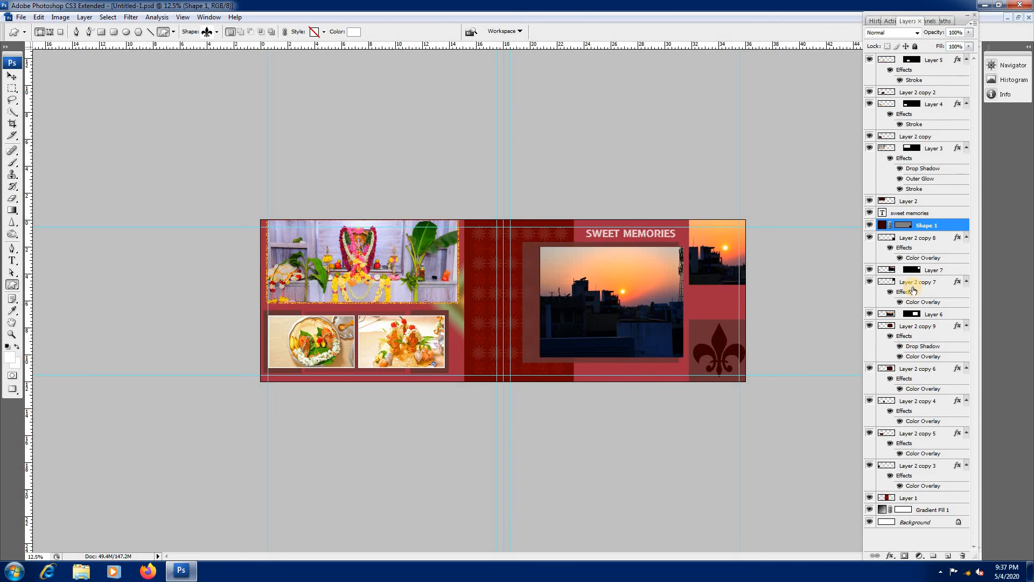
pyautogui.scroll(-4, 906, 453)
pyautogui.doubleClick(884, 511)
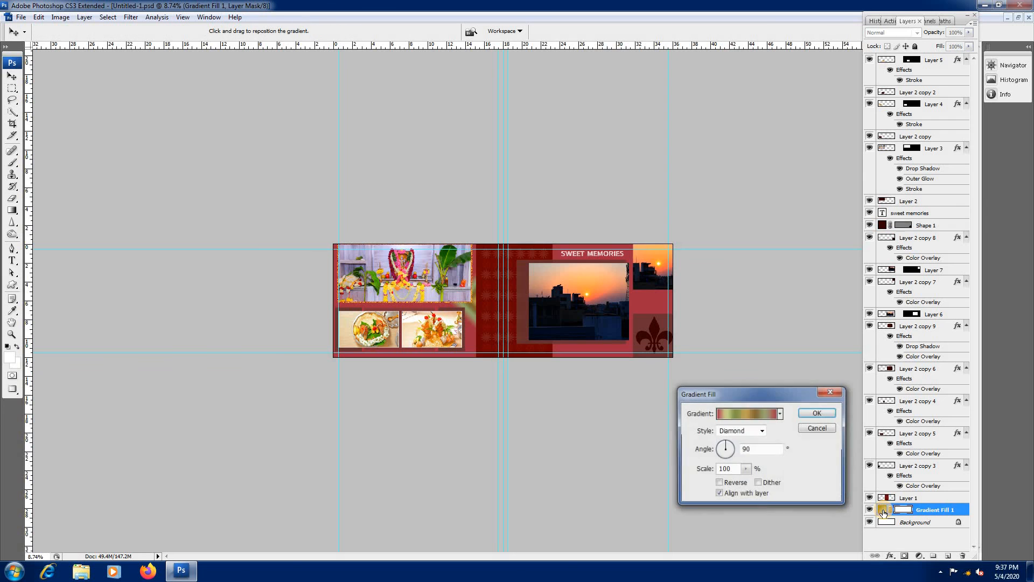
pyautogui.click(780, 413)
pyautogui.click(714, 486)
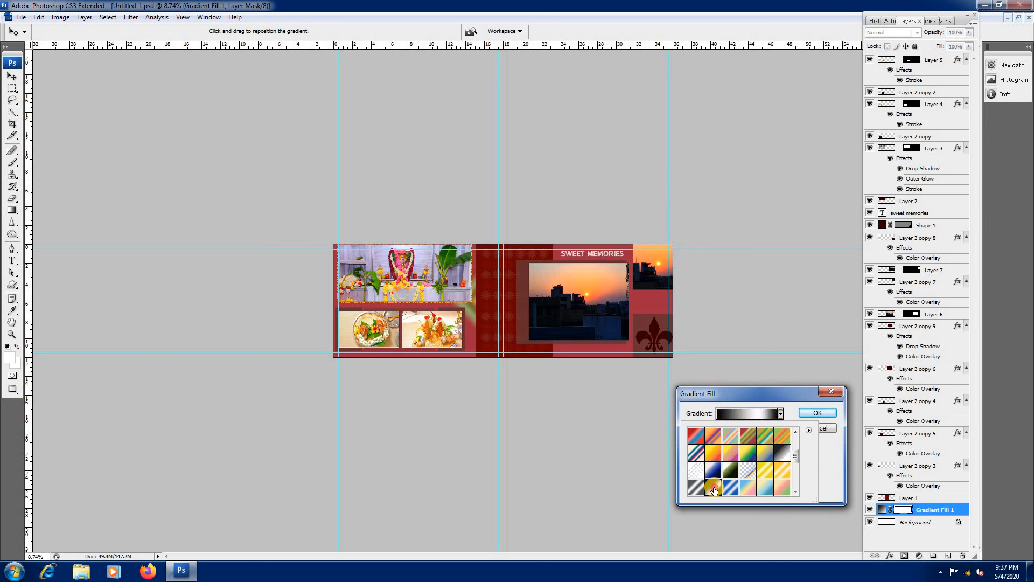
pyautogui.click(697, 326)
pyautogui.hotkey('ctrl', '+')
pyautogui.hotkey('ctrl', '+')
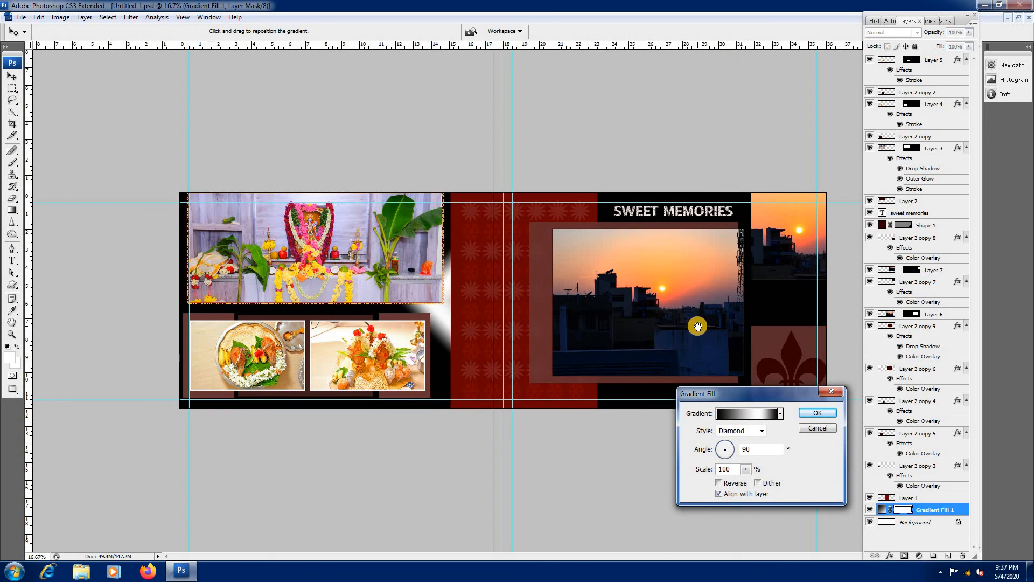
# Step: Try yellow, green and striped blue gradient presets on the background fill
pyautogui.click(781, 415)
pyautogui.click(732, 458)
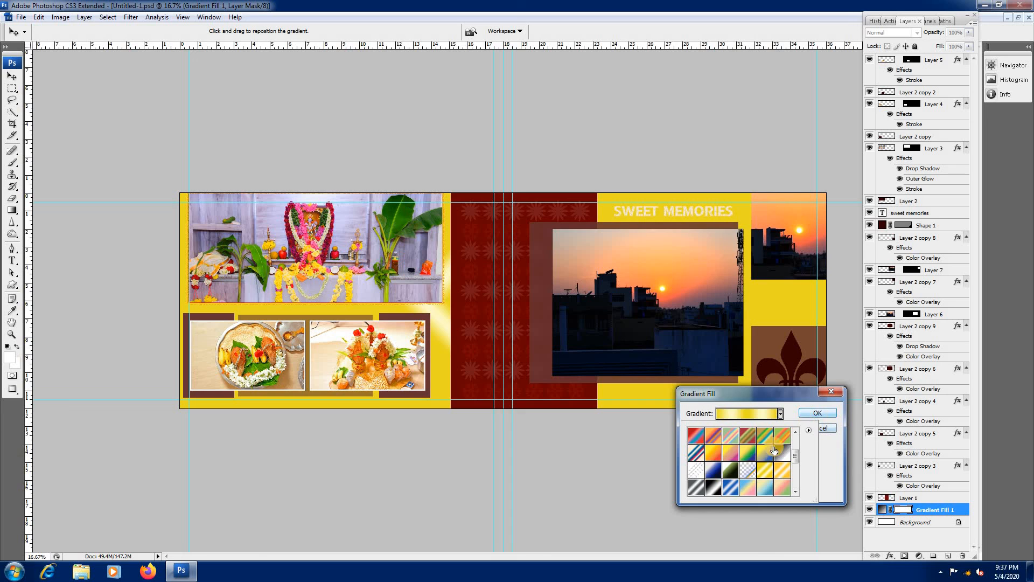
pyautogui.scroll(2, 743, 460)
pyautogui.scroll(-5, 743, 461)
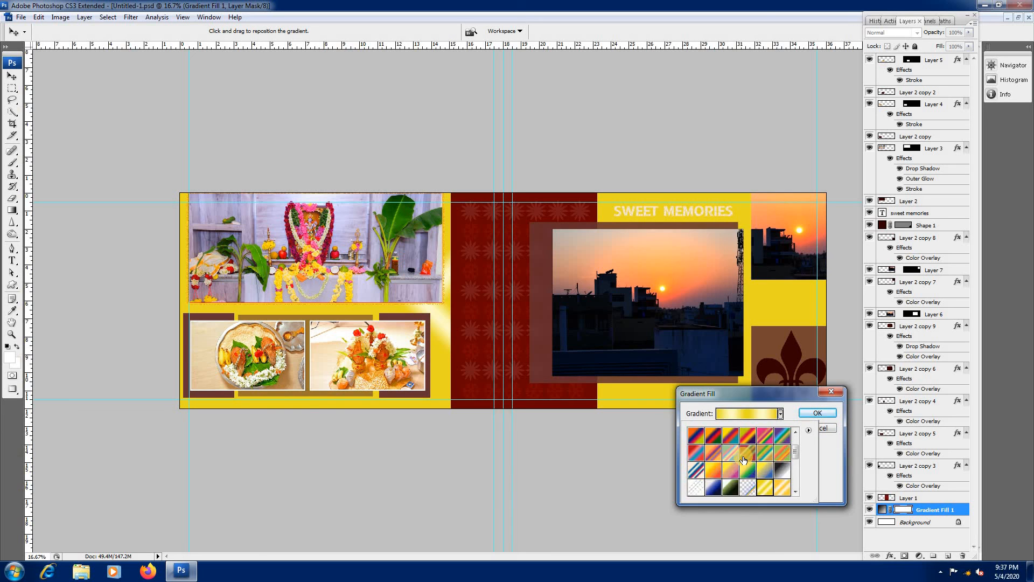
pyautogui.scroll(-1, 743, 459)
pyautogui.click(732, 462)
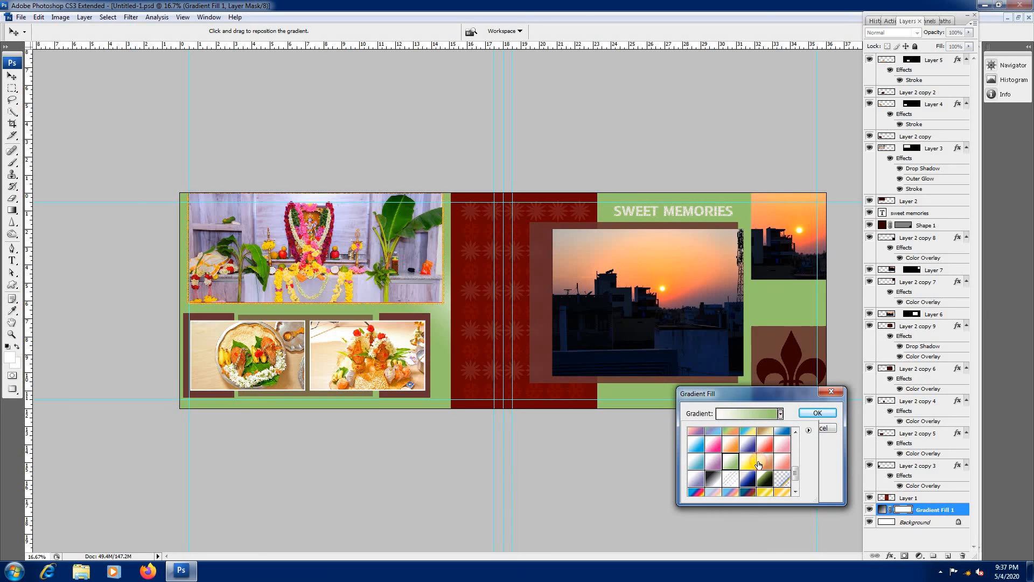
pyautogui.click(765, 461)
pyautogui.click(787, 462)
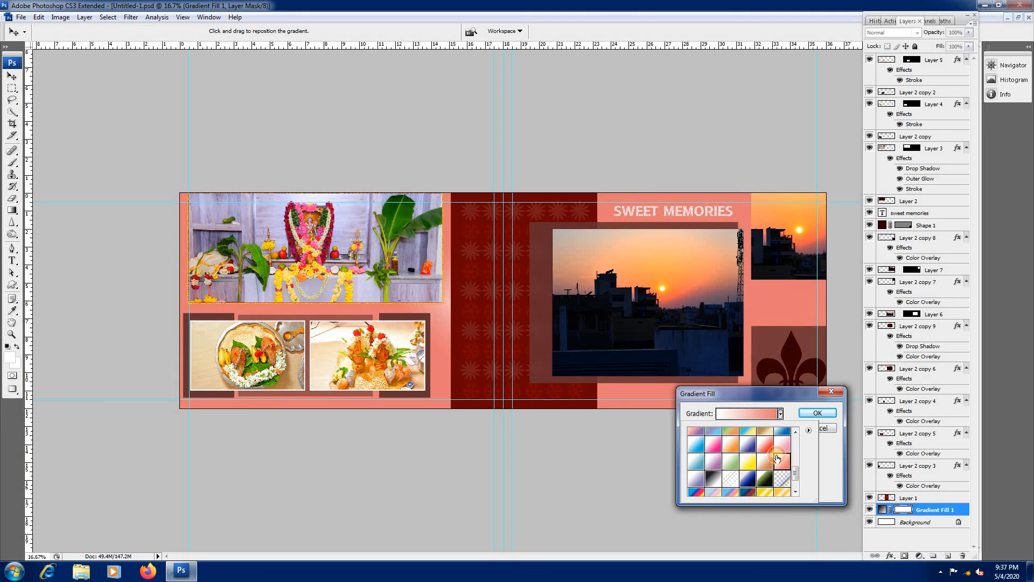
pyautogui.scroll(-2, 775, 468)
pyautogui.click(765, 470)
pyautogui.click(731, 487)
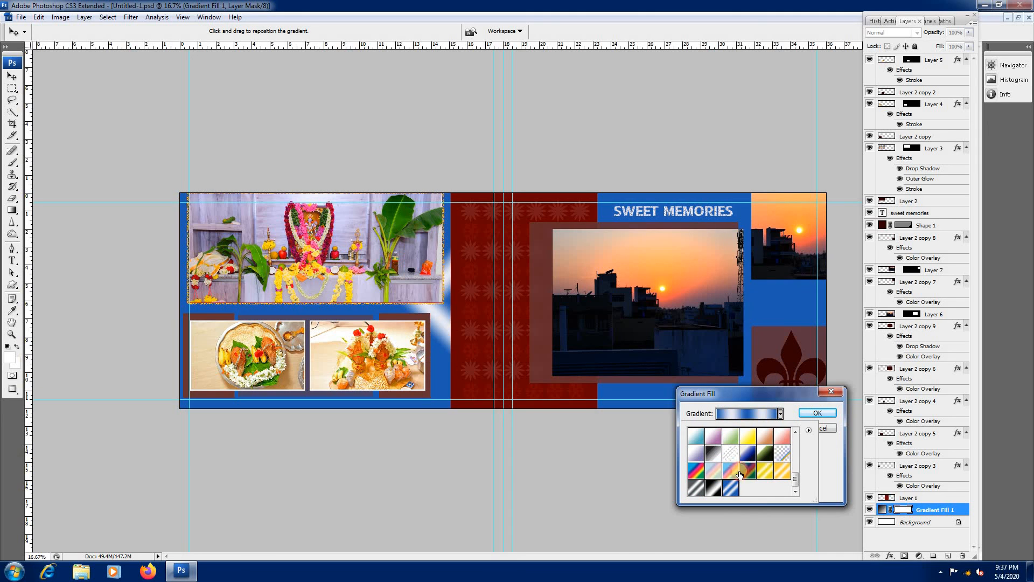
# Step: Apply the white-to-red gradient preset to the background fill
pyautogui.scroll(-2, 744, 468)
pyautogui.click(765, 436)
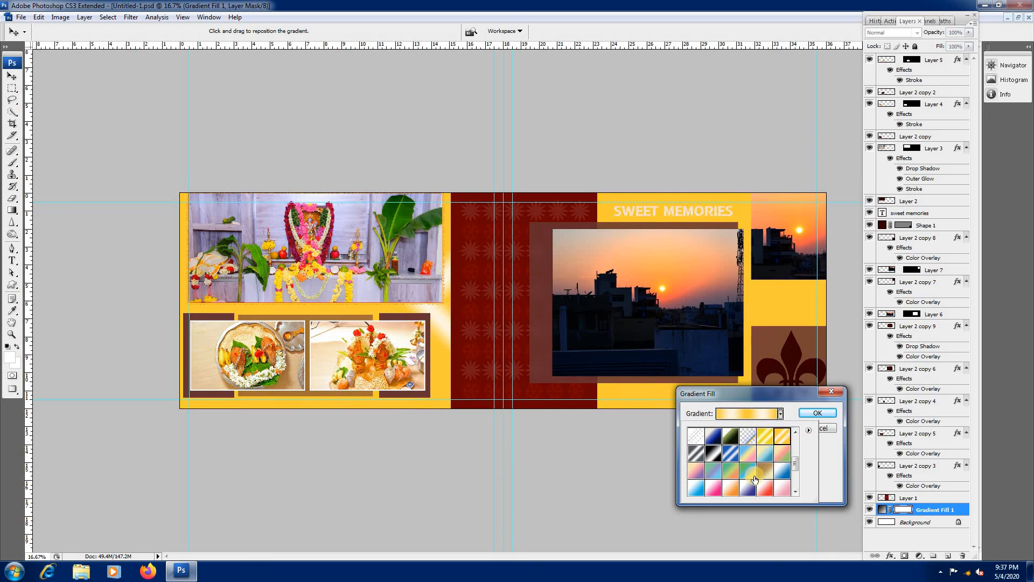
pyautogui.click(765, 488)
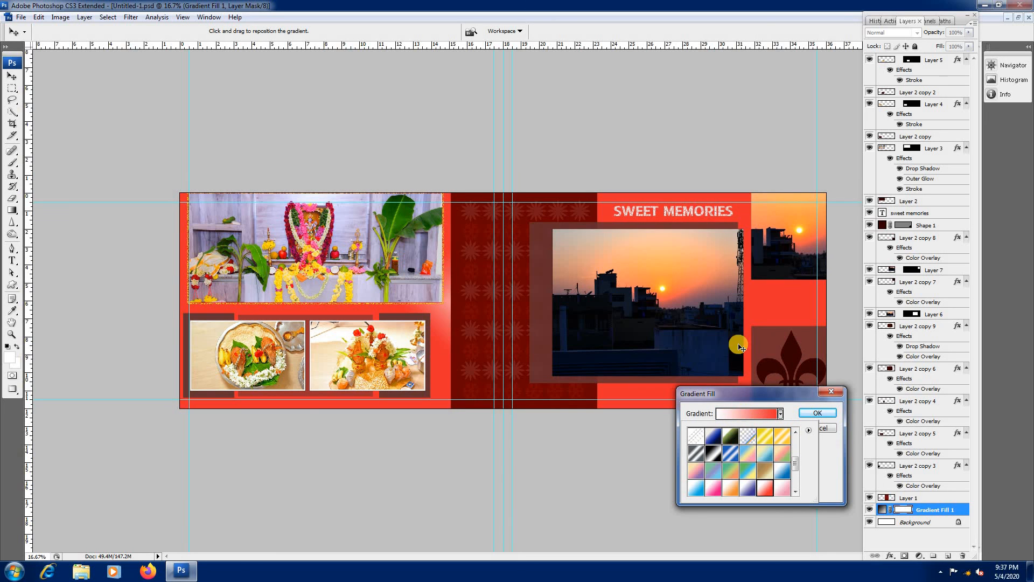
pyautogui.click(813, 410)
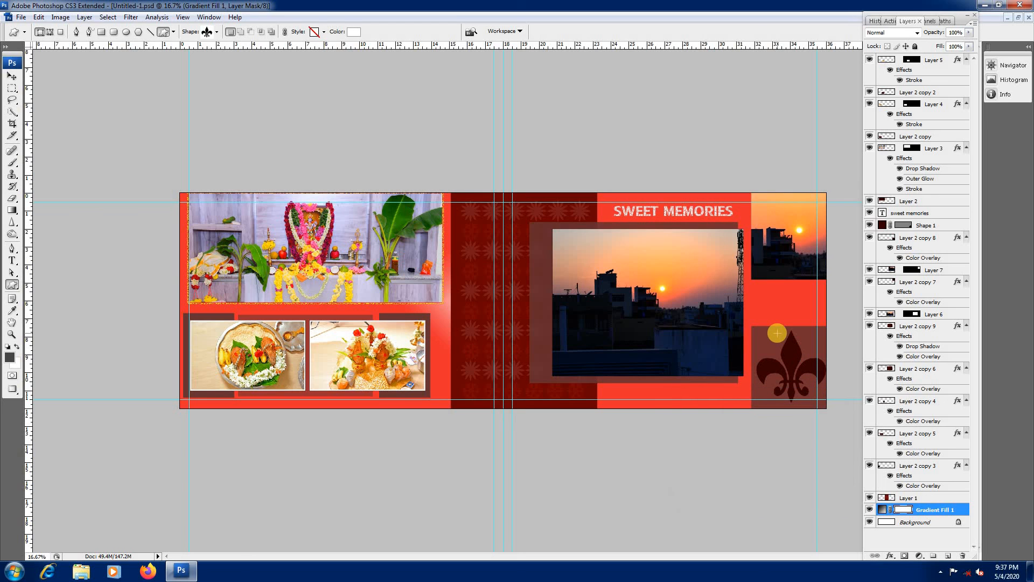